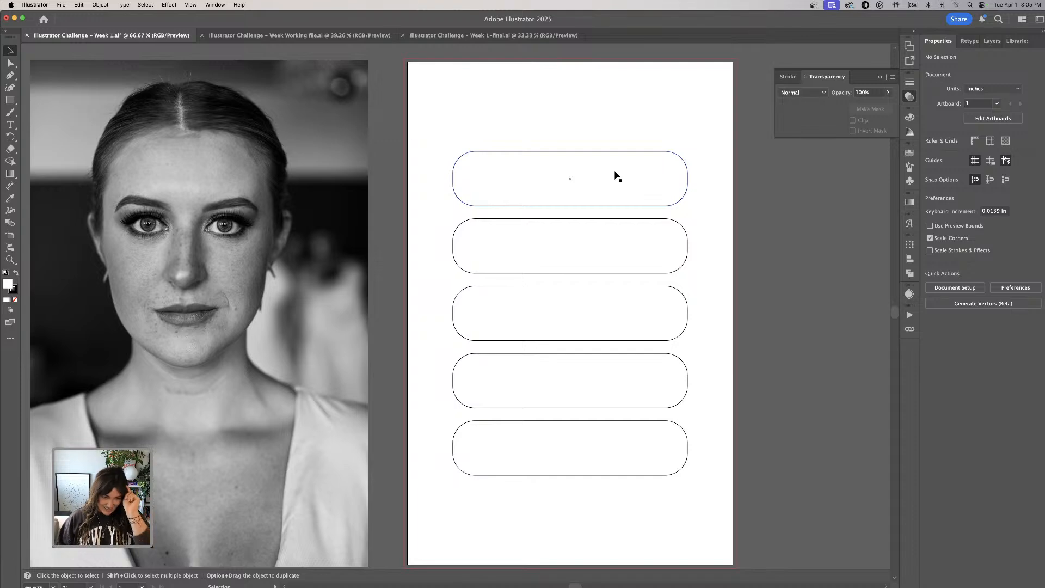
scroll(335, 177, left, 3)
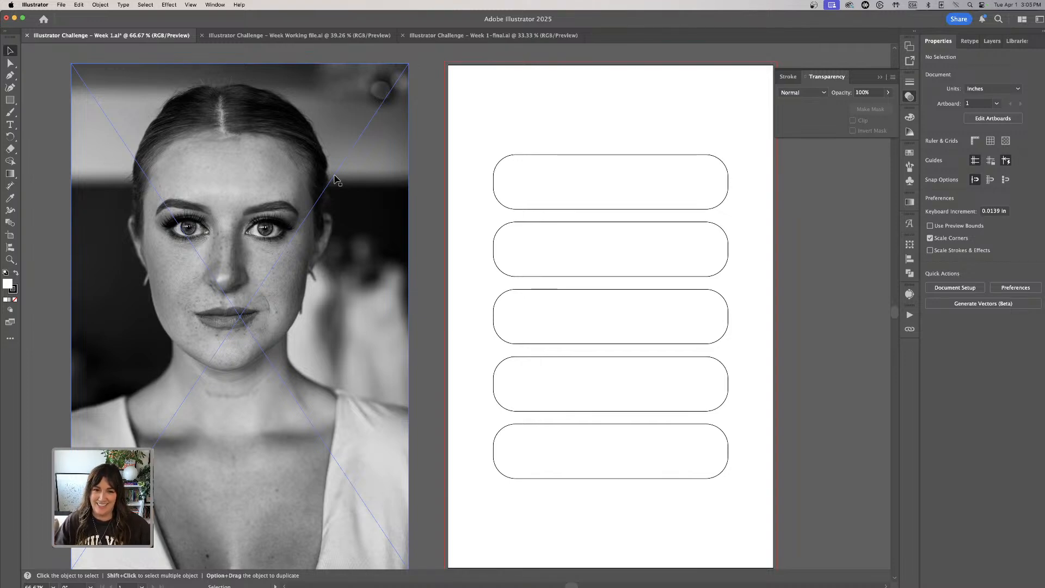
mouse_move(358, 166)
mouse_down()
mouse_move(342, 195)
mouse_move(357, 177)
mouse_up()
scroll(376, 181, right, 2)
scroll(375, 181, down, 1)
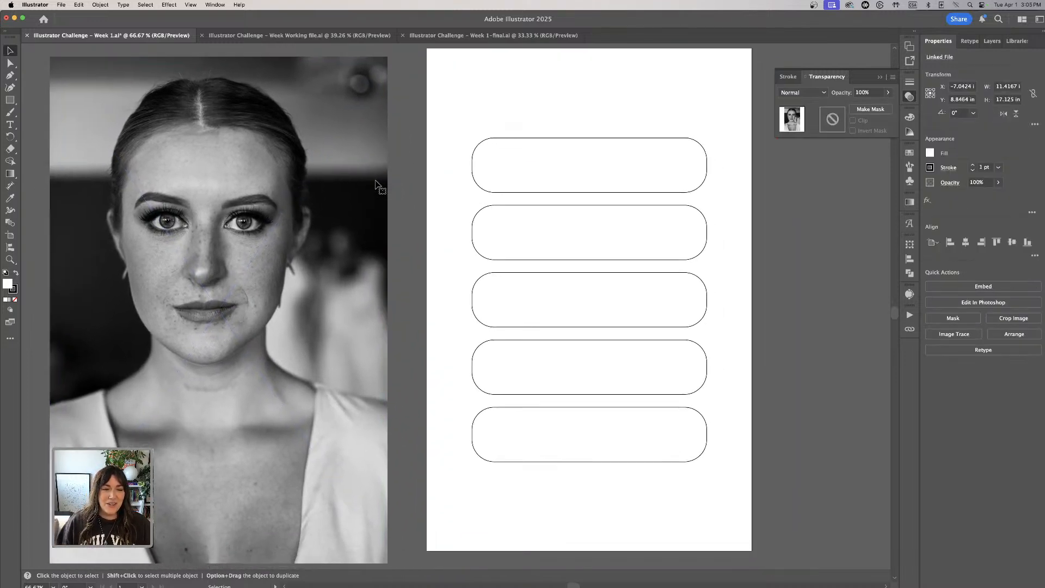
scroll(376, 184, up, 2)
scroll(375, 184, left, 1)
mouse_move(347, 215)
mouse_down()
mouse_move(346, 200)
mouse_move(341, 208)
mouse_up()
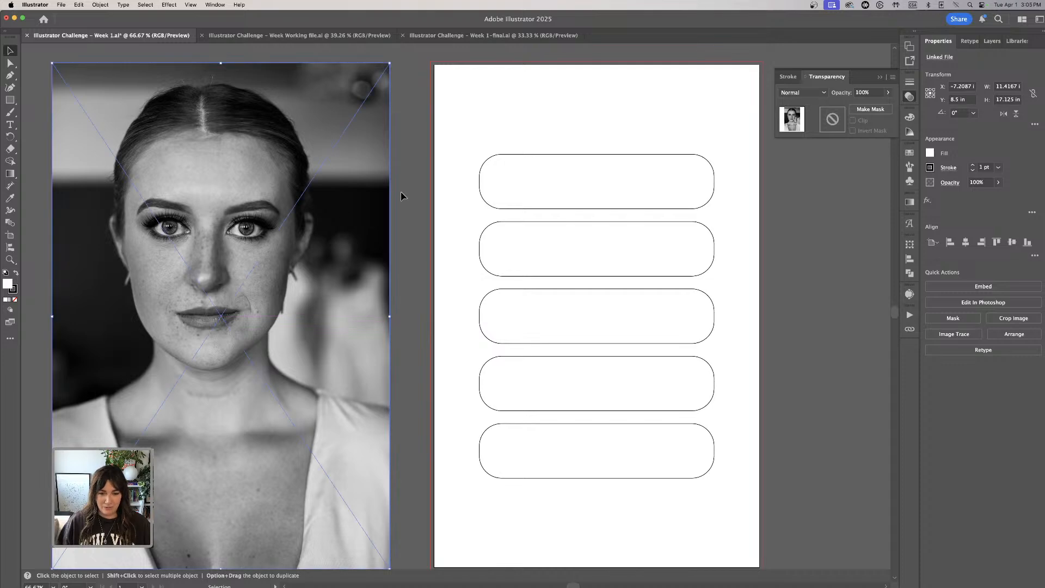
scroll(576, 305, down, 1)
- Move the group of five rounded rectangles onto the canvas right of the artboard, and centre the portrait photo over the artboard
click(591, 356)
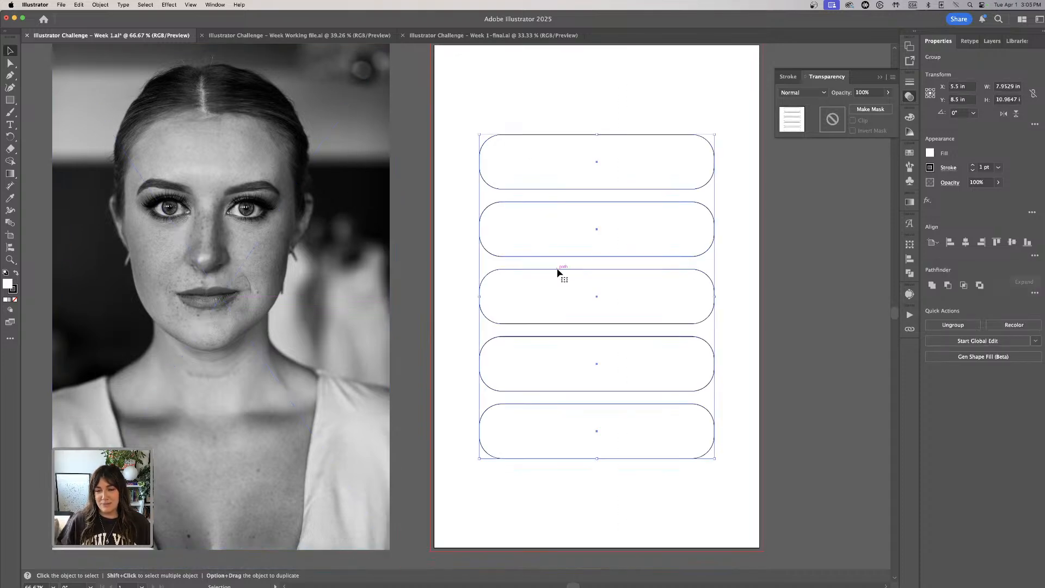
key(super+minus)
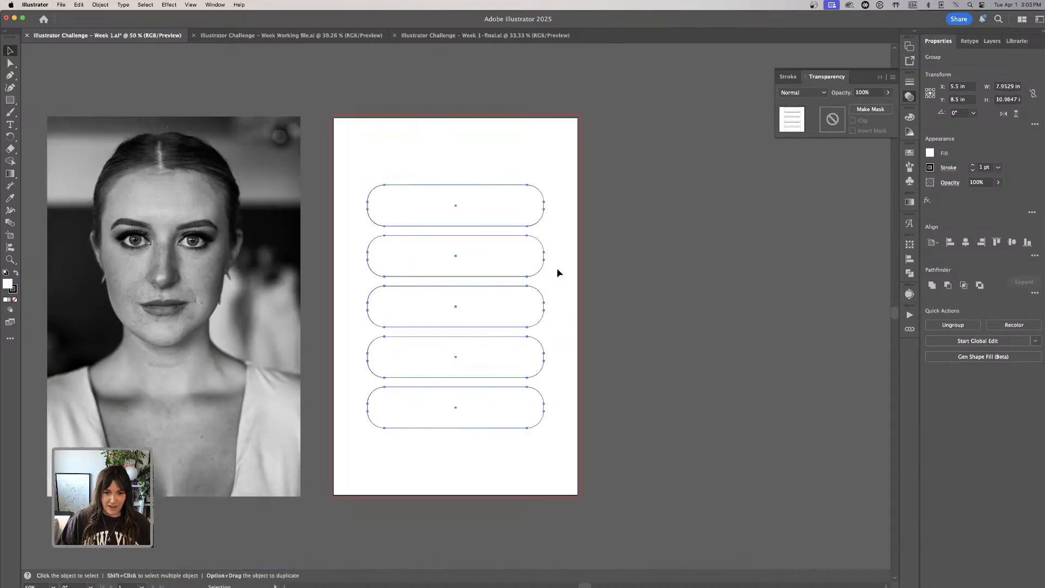
drag(422, 214, 679, 214)
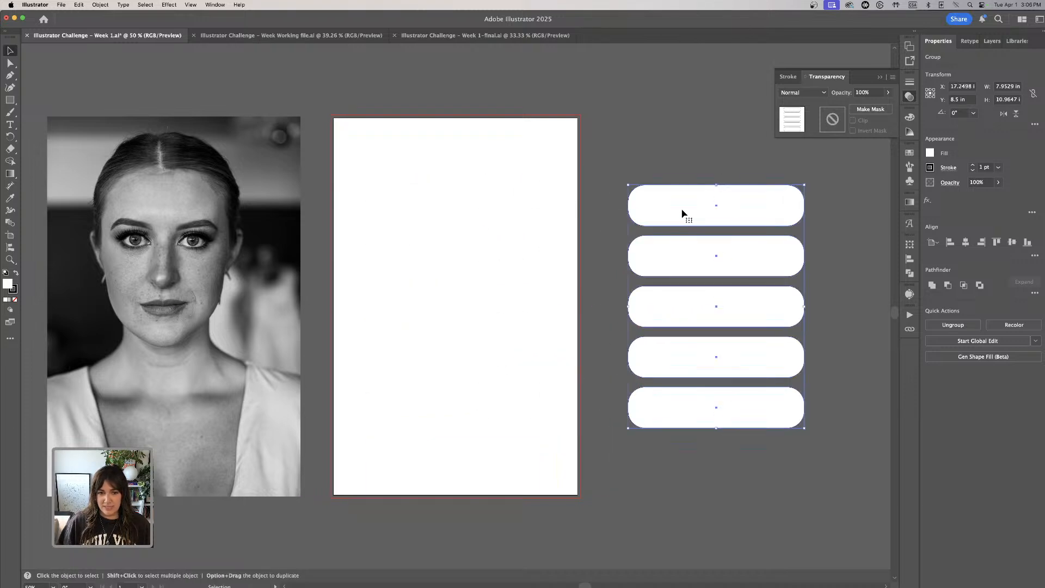
drag(251, 206, 526, 207)
click(233, 135)
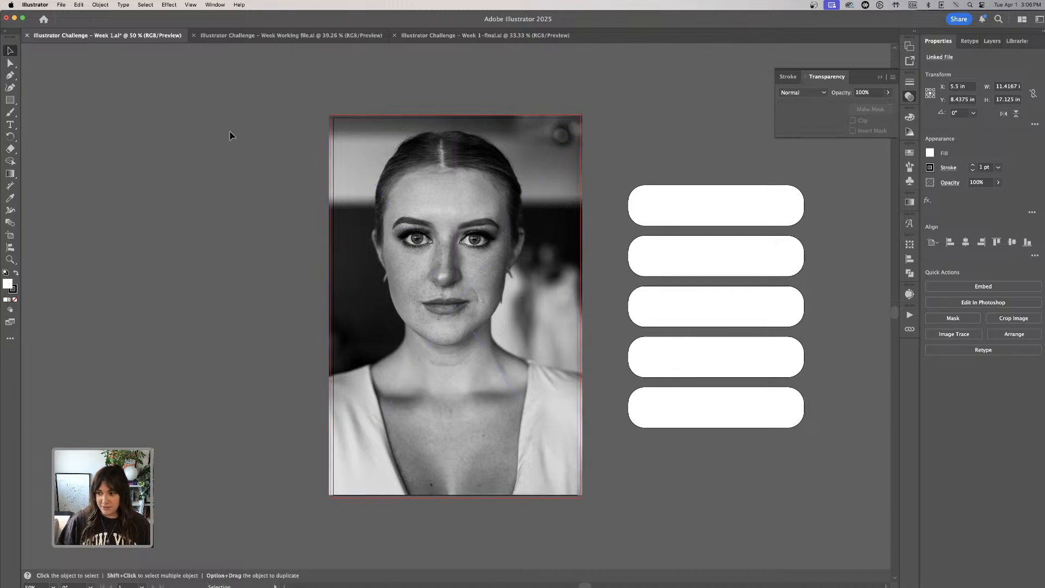
scroll(247, 166, left, 2)
- Add an empty opacity mask to the portrait photo
click(456, 255)
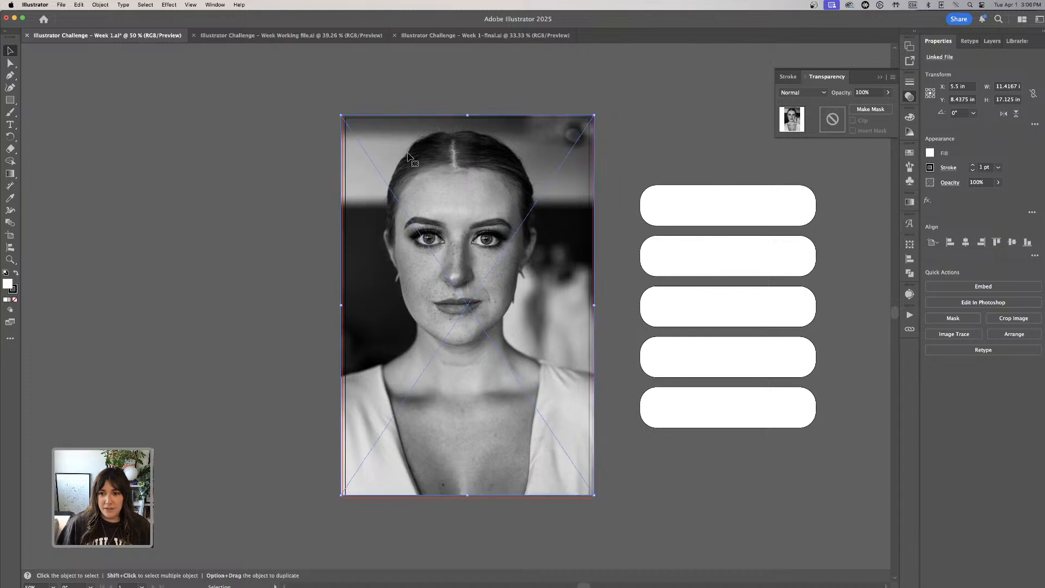
click(867, 109)
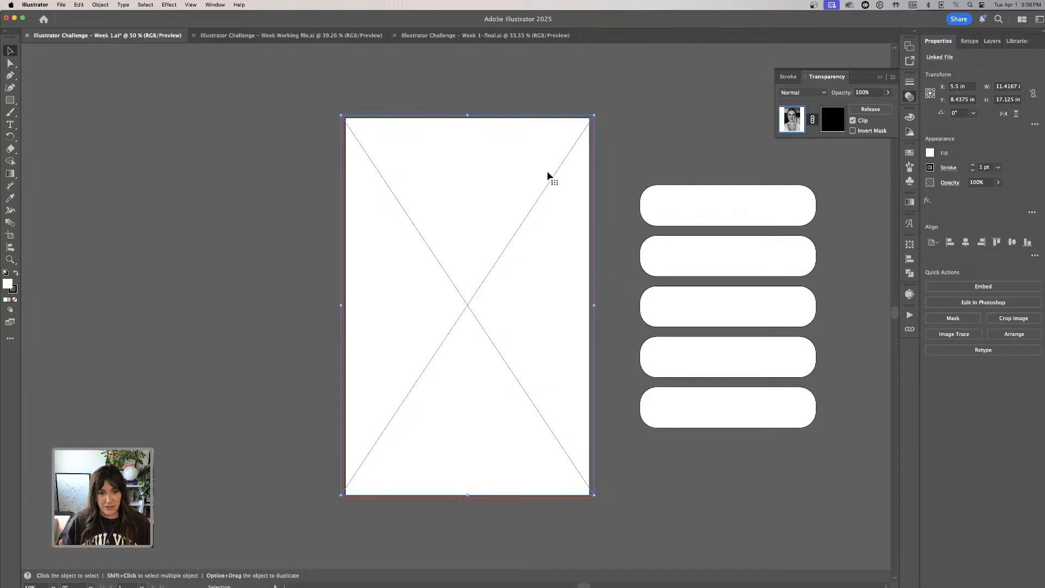
click(706, 159)
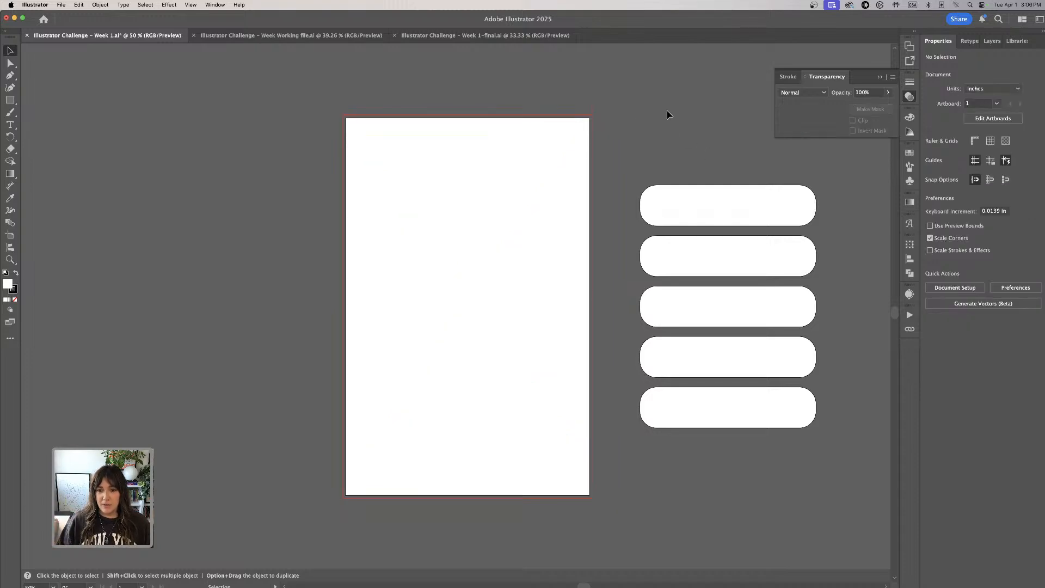
- Cut the group of five rounded rectangles and paste it into the portrait photo's opacity mask
click(781, 366)
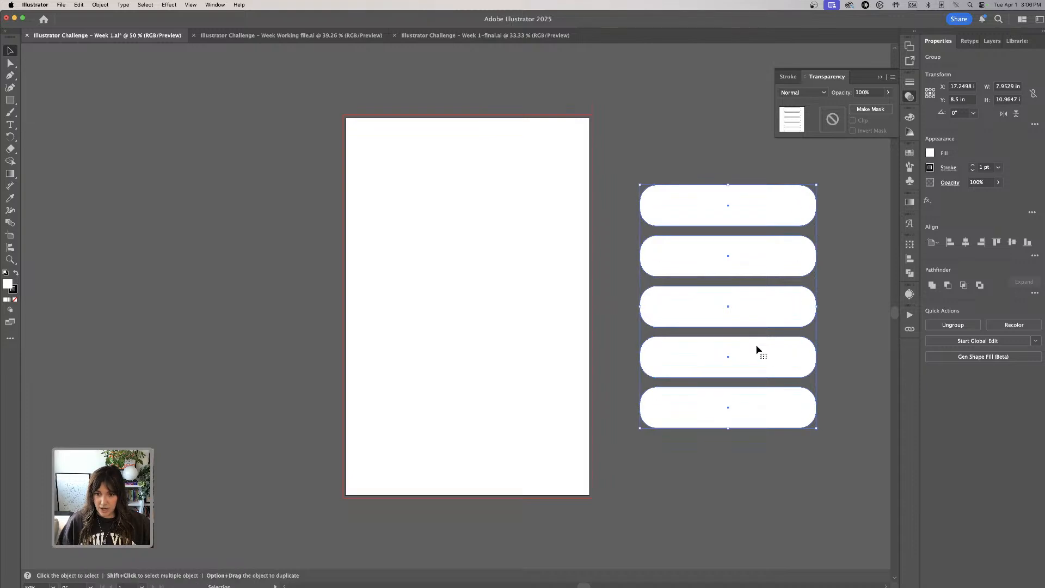
click(695, 162)
click(714, 210)
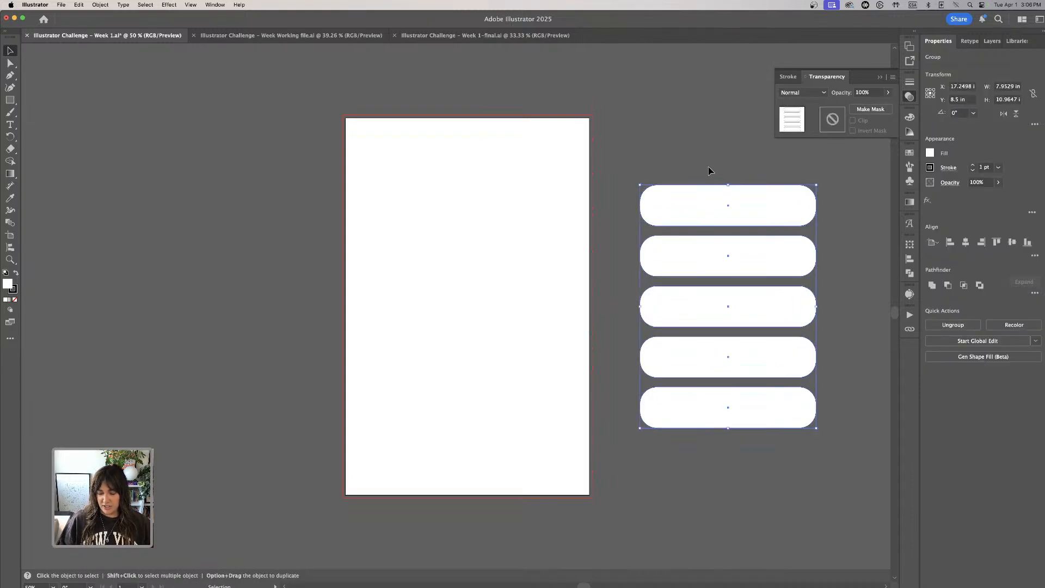
key(super+x)
click(495, 207)
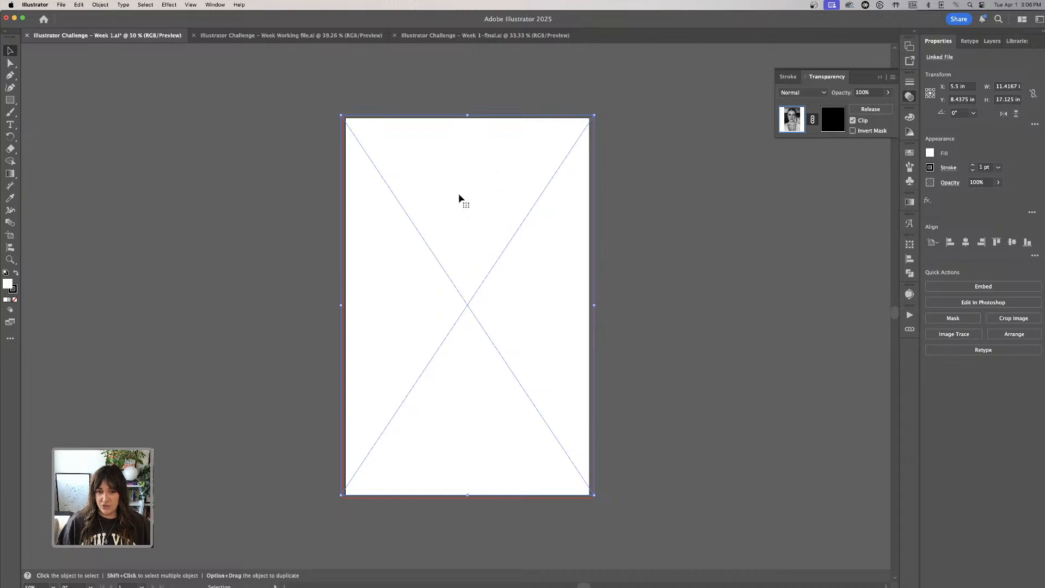
click(834, 121)
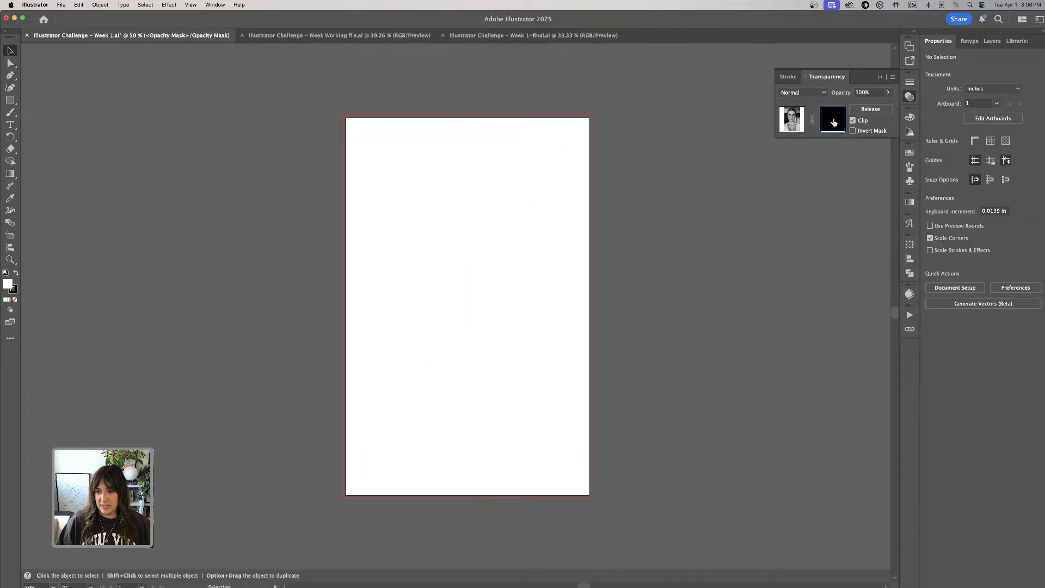
key(super+v)
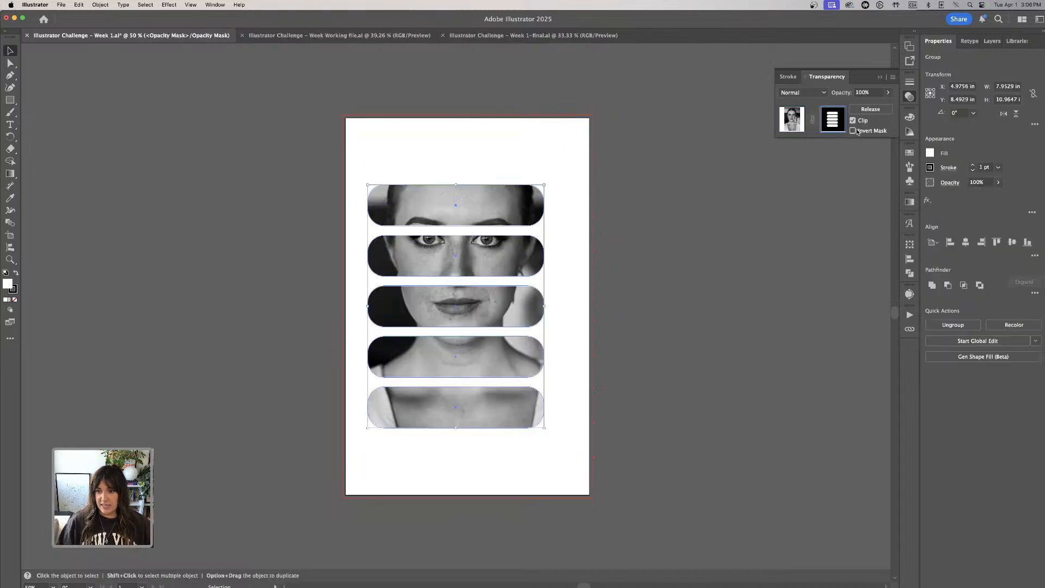
- Shift the pasted rectangle group closer to the artboard's centre inside the mask, and ungroup it into separate shapes
mouse_move(530, 224)
mouse_down()
mouse_move(585, 217)
mouse_move(560, 173)
mouse_move(457, 209)
mouse_move(471, 293)
mouse_move(603, 187)
mouse_move(523, 157)
mouse_move(461, 235)
mouse_move(572, 253)
mouse_move(585, 163)
mouse_move(594, 217)
mouse_move(509, 203)
mouse_move(444, 208)
mouse_move(466, 224)
mouse_move(518, 170)
mouse_move(537, 234)
mouse_up()
click(537, 234)
click(455, 210)
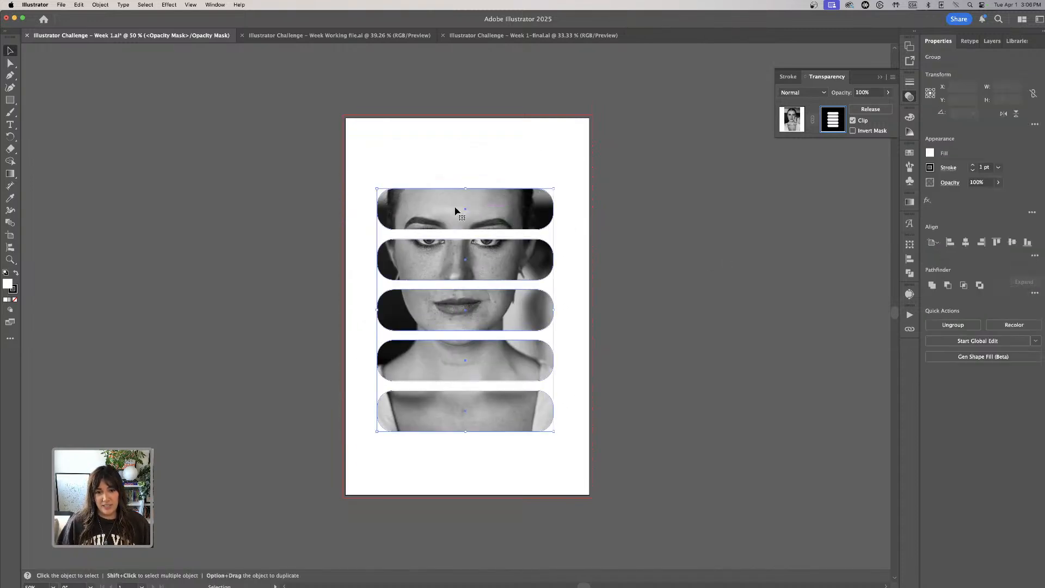
key(shift+super+g)
click(461, 200)
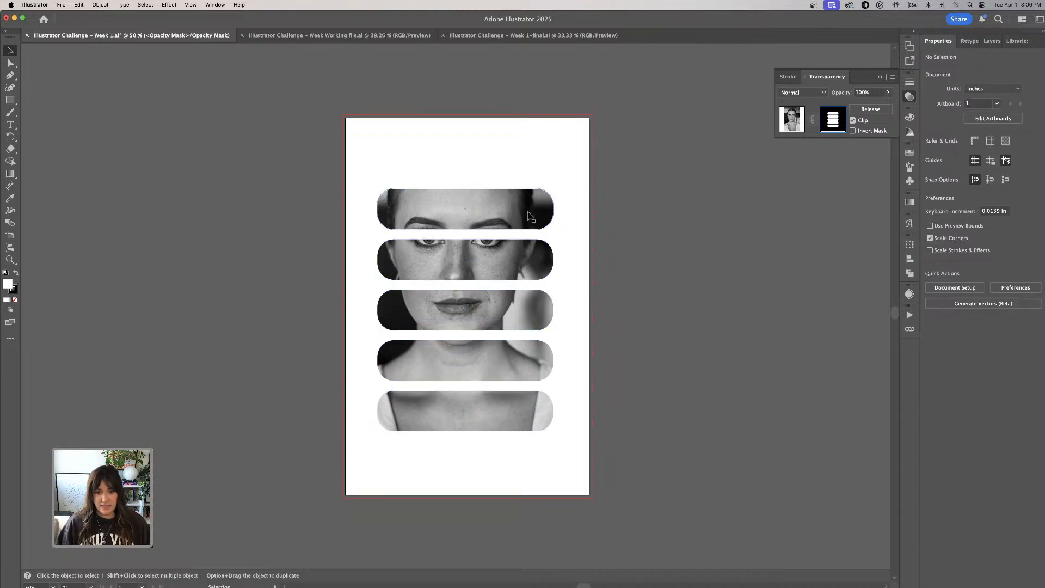
- Enlarge and offset the top and fourth mask rectangles past the artboard's left edge and the bottom one, about 9.58 × 4.27 in, past its right edge
drag(466, 190, 466, 122)
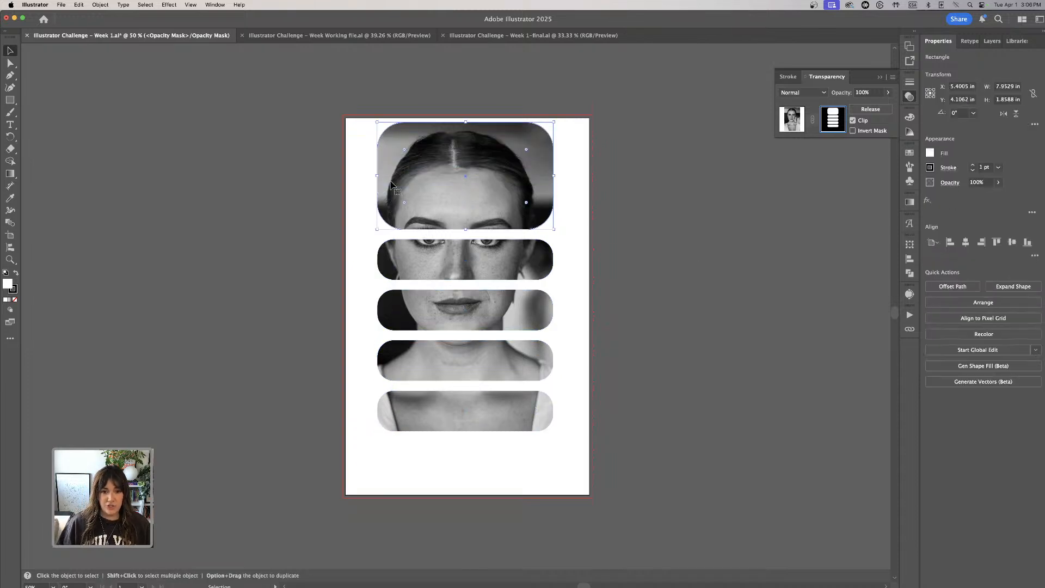
drag(373, 179, 303, 175)
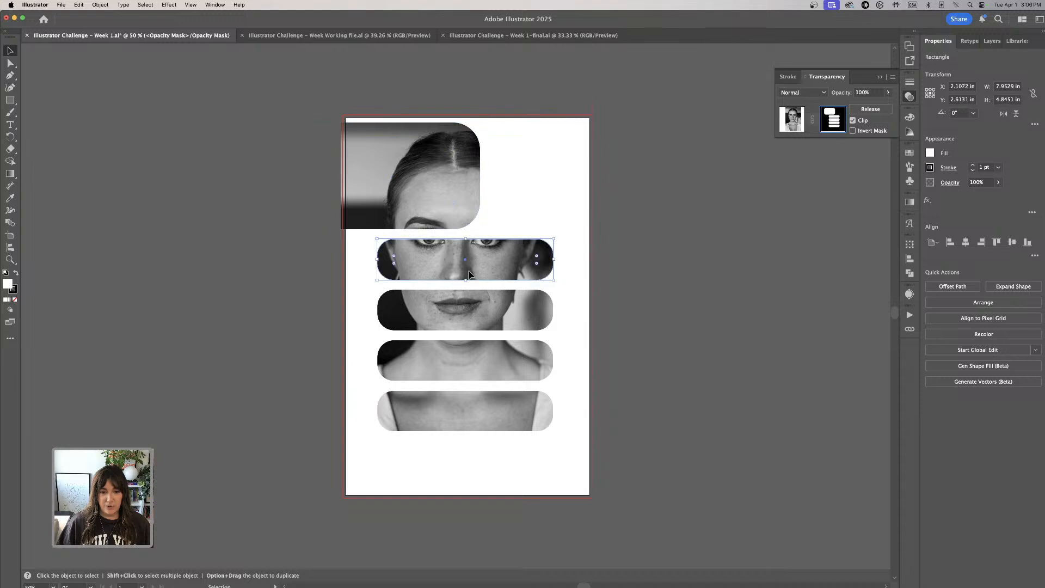
click(537, 421)
drag(554, 431, 589, 451)
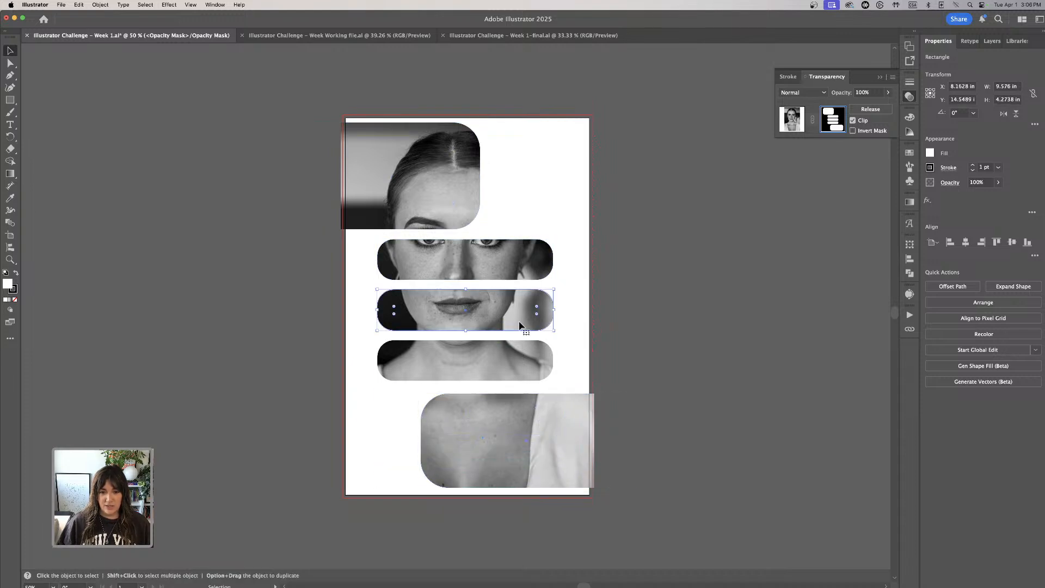
drag(443, 369, 394, 338)
drag(544, 435, 550, 447)
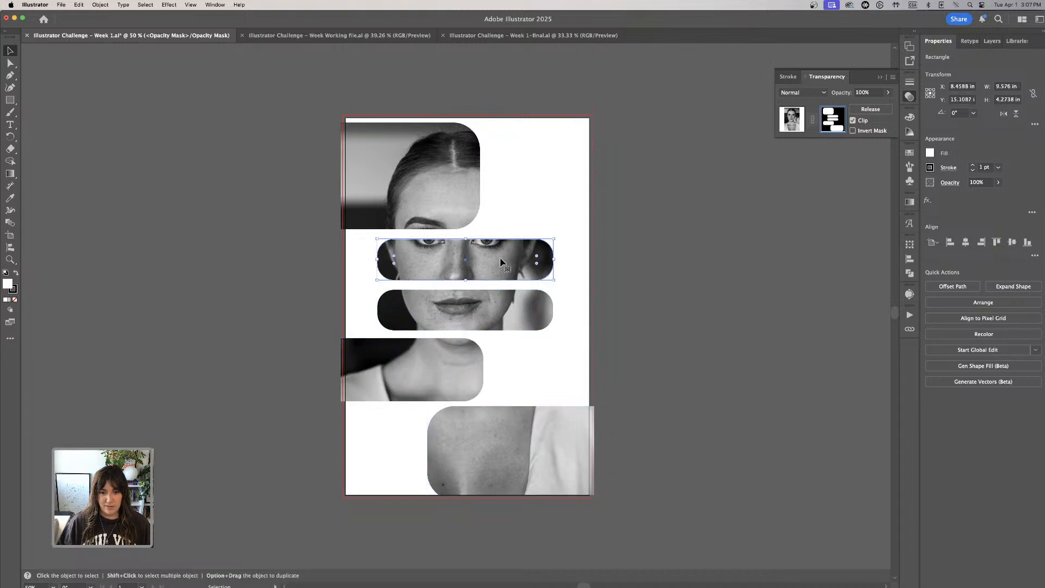
- Heighten and shift the second mask rectangle past the artboard's right edge and the third, about 3.24 in tall, past the left; lower the fourth
drag(516, 259, 608, 261)
drag(560, 238, 559, 212)
drag(460, 311, 409, 261)
click(456, 375)
drag(449, 305, 424, 311)
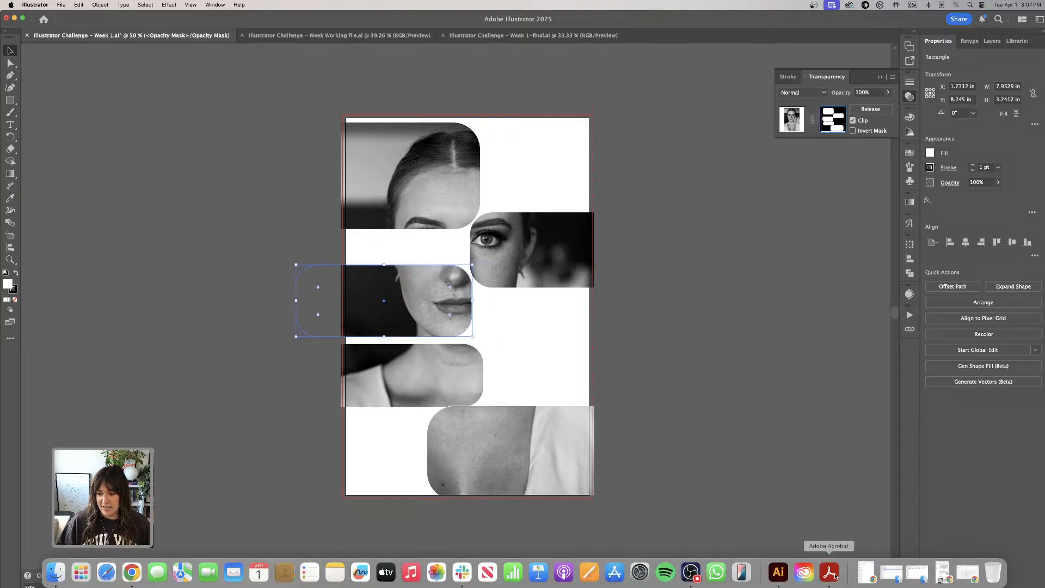
- Switch to Acrobat and examine the poster and magazine references on the INSPO page of Creative Challenge 1.pdf
click(829, 572)
key(Left)
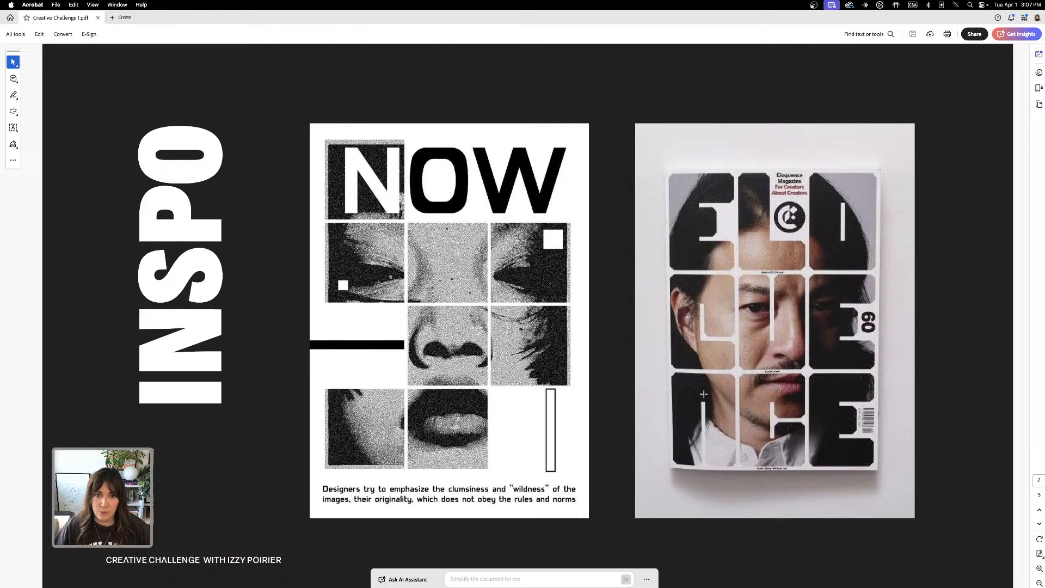
mouse_move(716, 585)
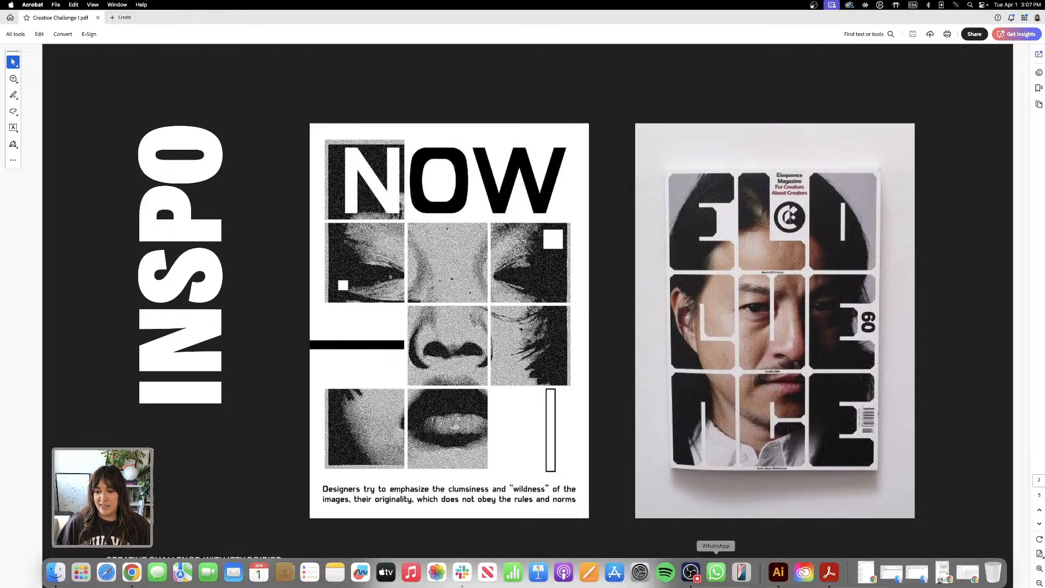
- Return to Illustrator and nudge the bottom mask rectangle down and left, and the third rectangle slightly left
click(778, 572)
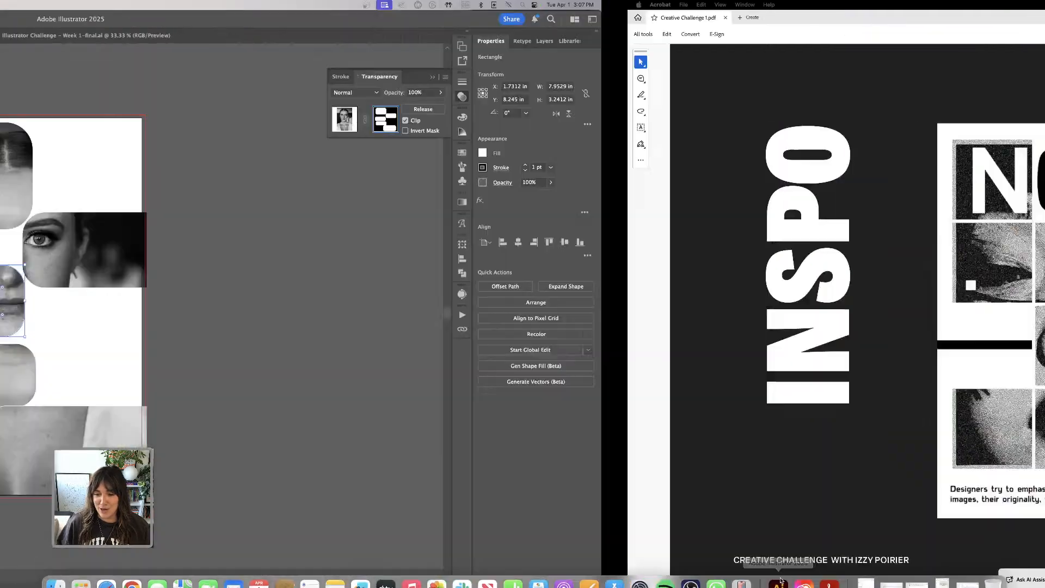
mouse_move(518, 448)
mouse_down()
mouse_move(518, 462)
mouse_move(514, 452)
mouse_up()
drag(384, 297, 385, 299)
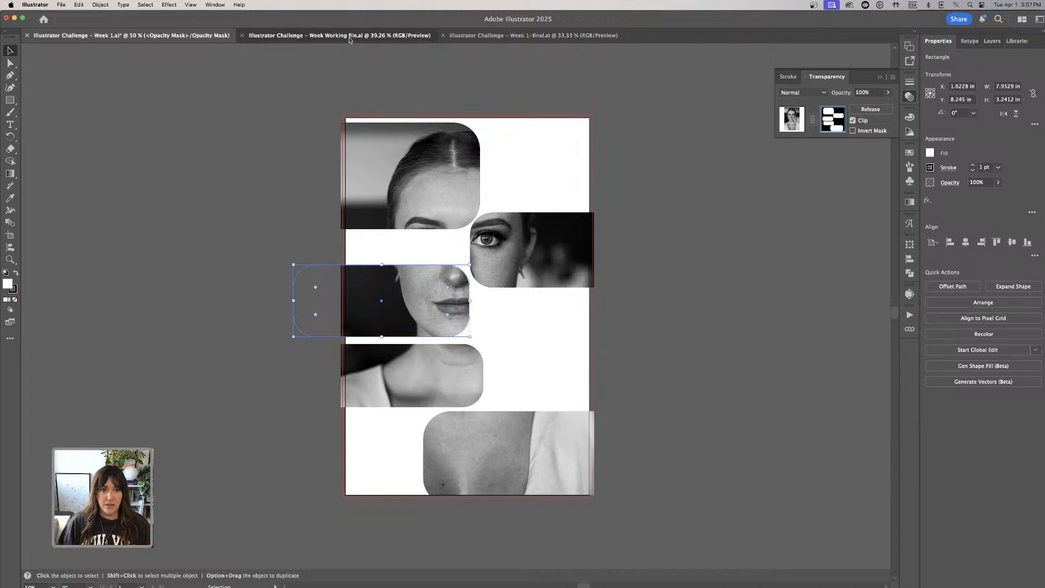
- Switch to the Week Working file document and move its portrait photo slightly closer to the artboard
click(319, 36)
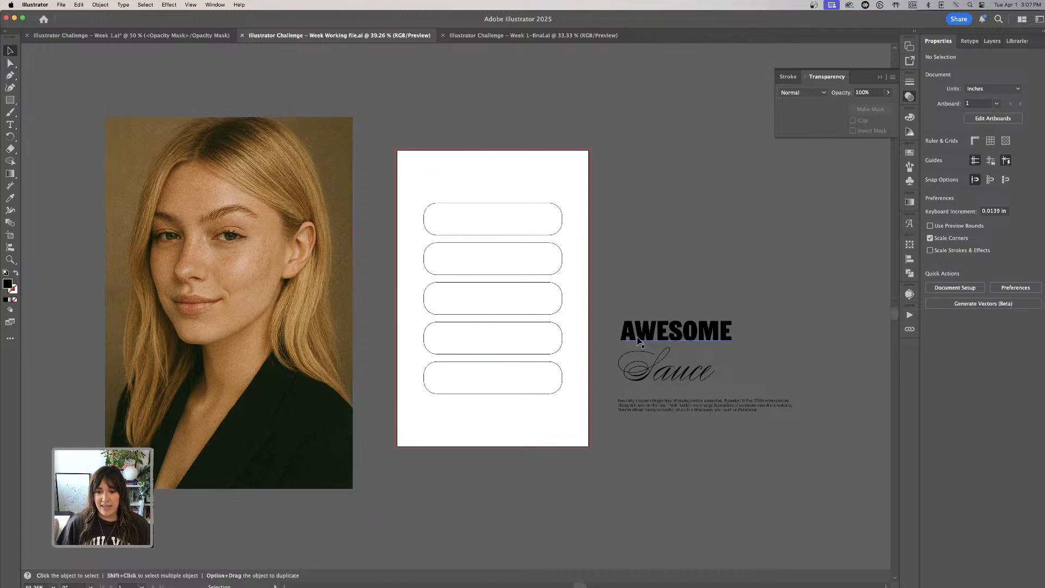
click(675, 351)
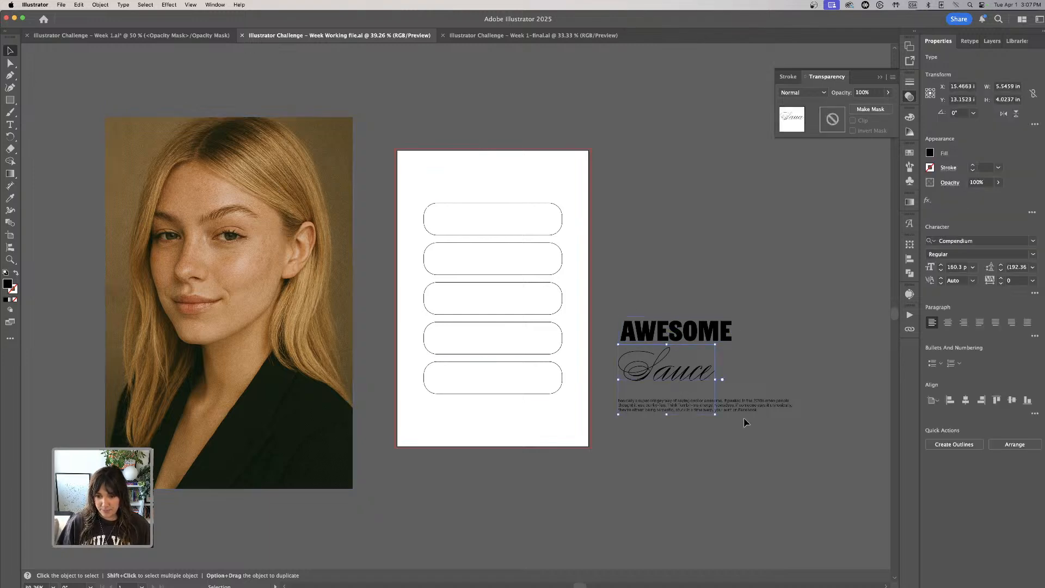
click(756, 408)
mouse_move(308, 250)
mouse_down()
mouse_move(316, 267)
mouse_move(325, 251)
mouse_up()
click(653, 268)
- Examine the AWESOME Sauce title and the small paragraph of body text beneath it up close
key(super+equal)
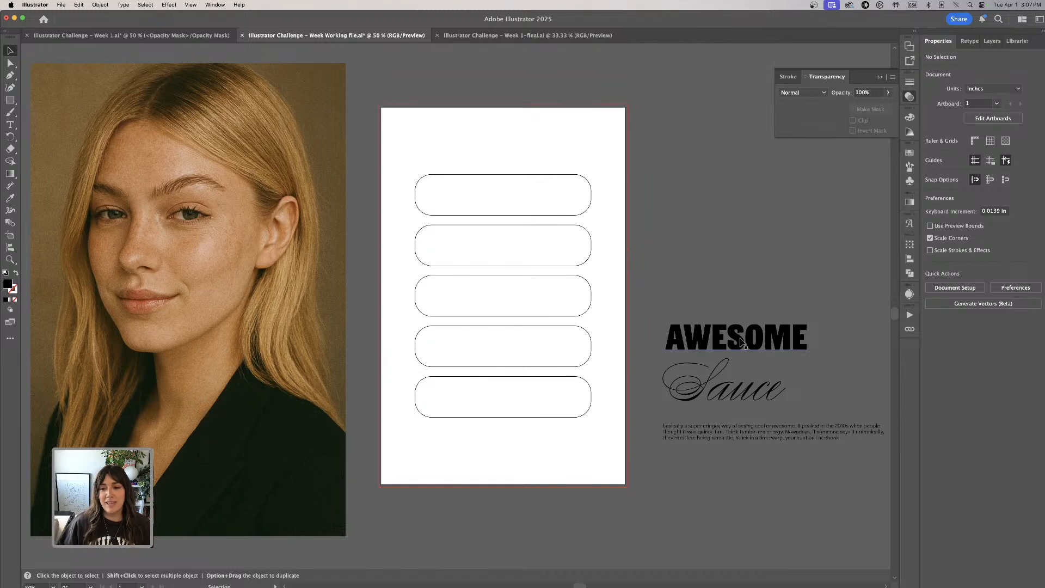
scroll(740, 340, right, 3)
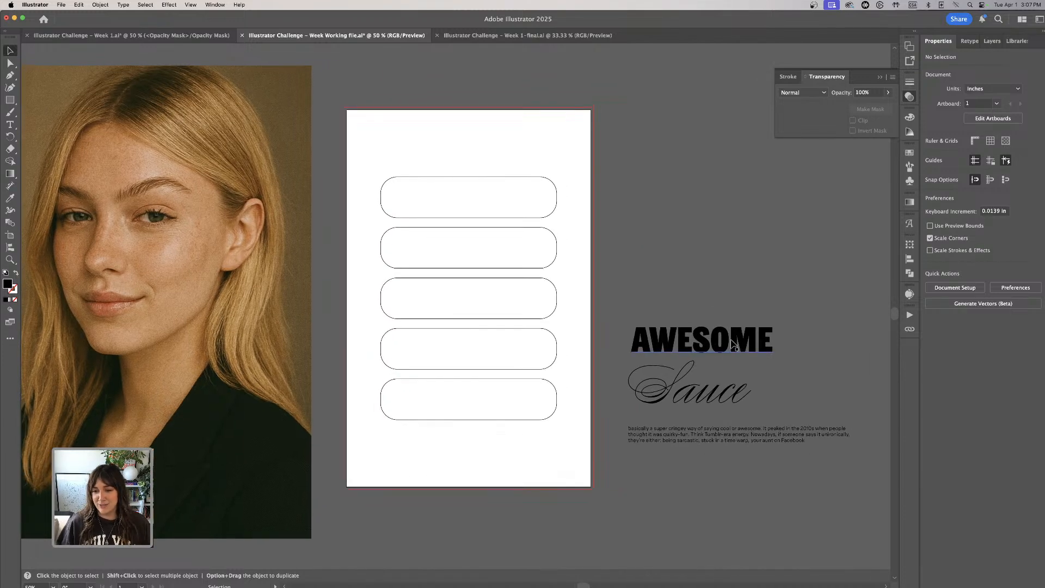
scroll(707, 394, down, 3)
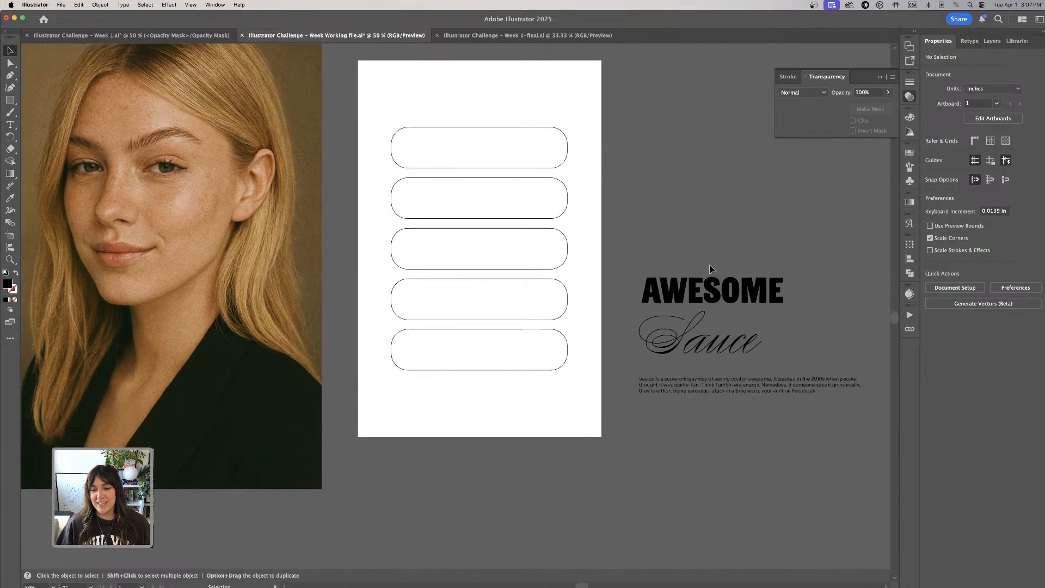
click(726, 387)
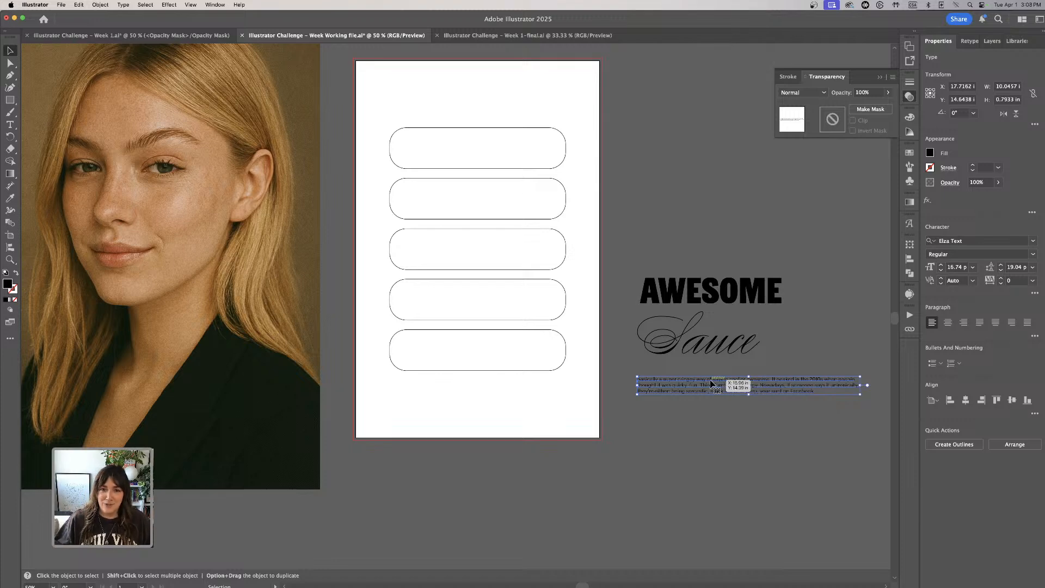
key(super+equal)
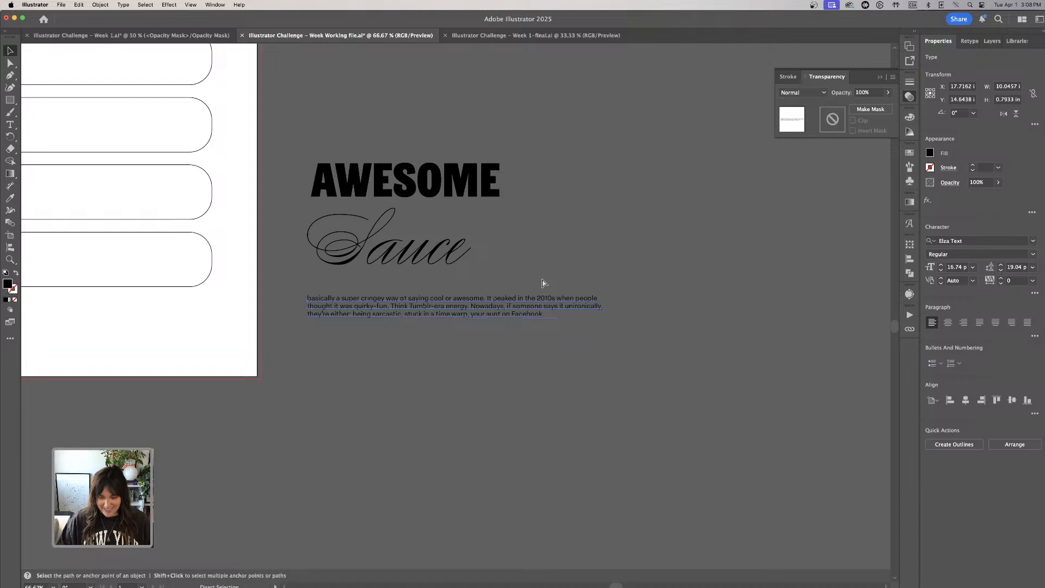
key(super+equal)
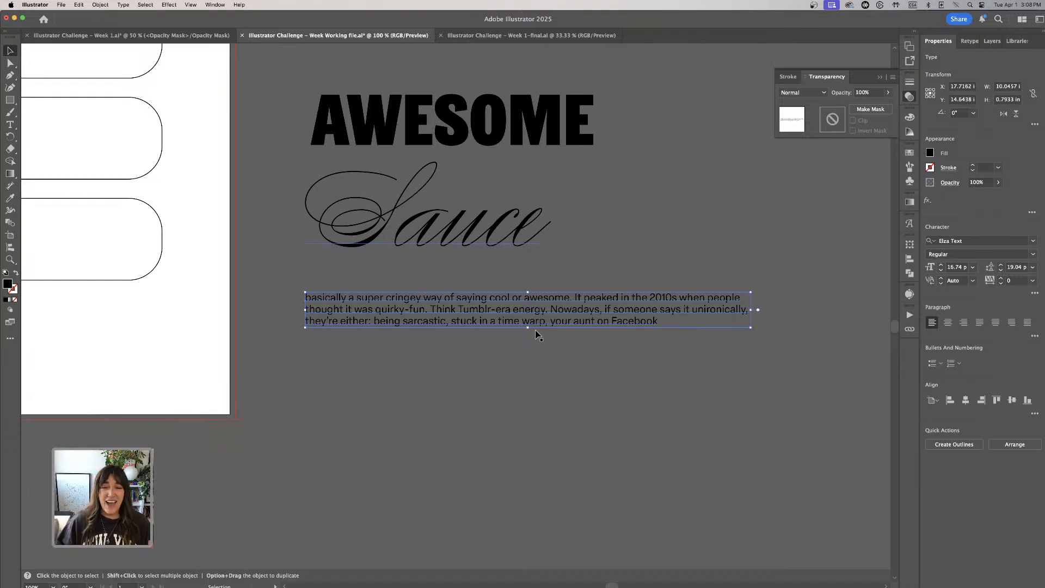
scroll(544, 380, left, 2)
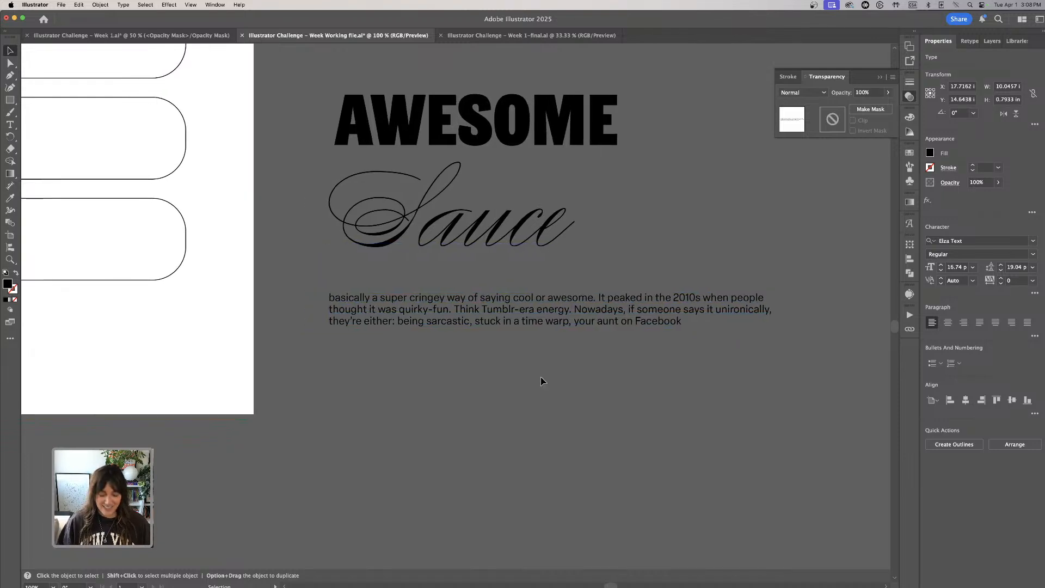
- Delete the group of five rounded rectangles from the artboard and move the AWESOME title slightly up
key(super+minus)
key(super+minus)
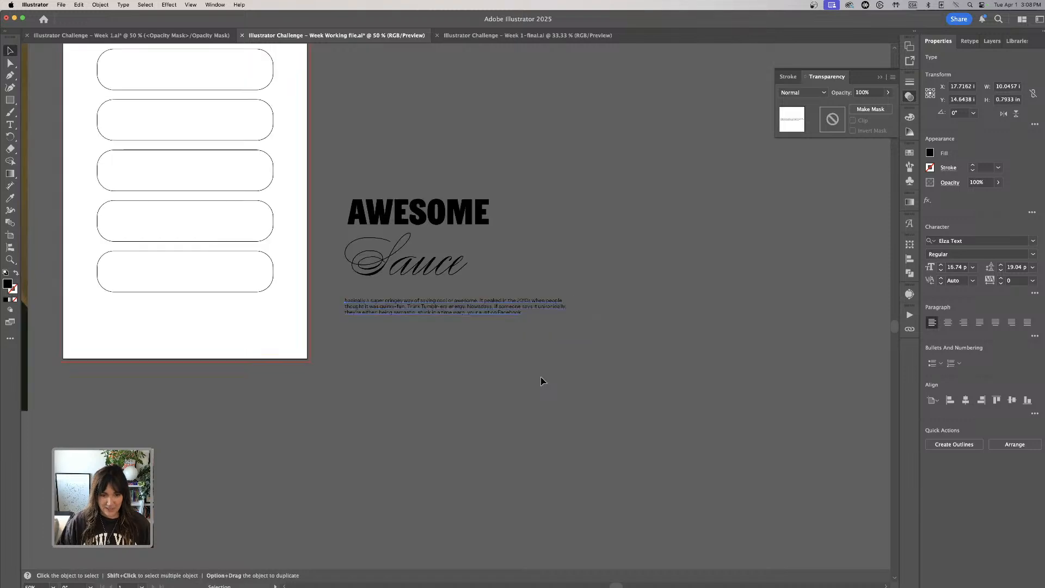
drag(380, 129, 625, 235)
click(673, 219)
drag(404, 108, 434, 434)
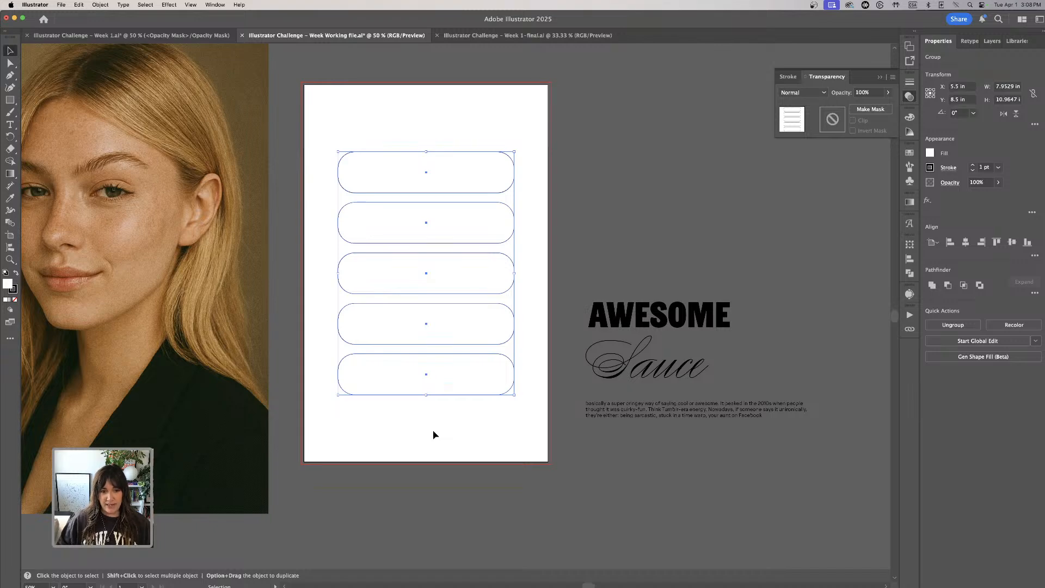
key(Delete)
drag(707, 326, 685, 323)
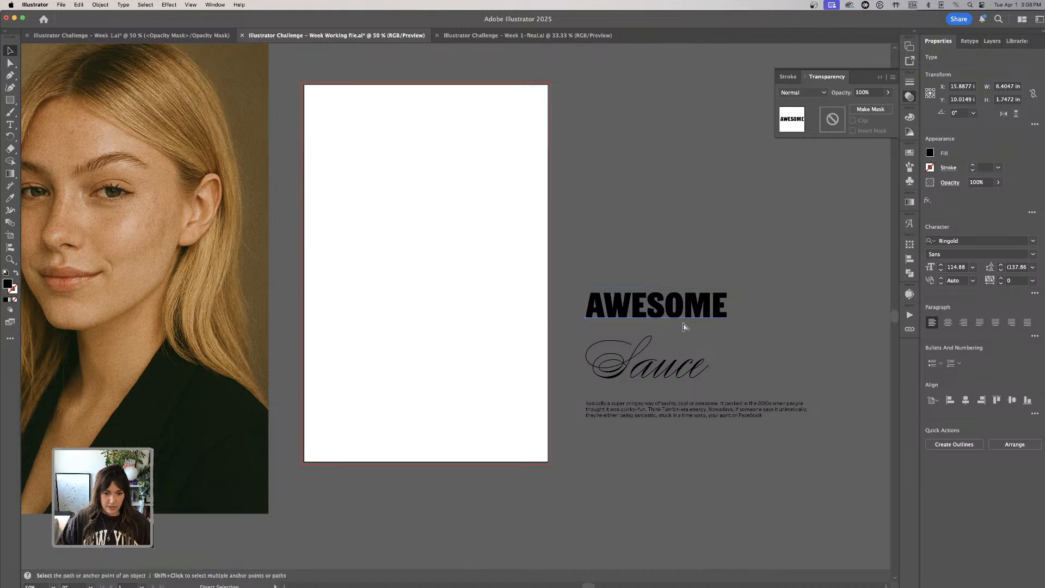
- Move the portrait photo over the artboard and scale it to about 13 × 19.5 in, roughly centred so it covers the page
key(super+minus)
drag(195, 242, 321, 260)
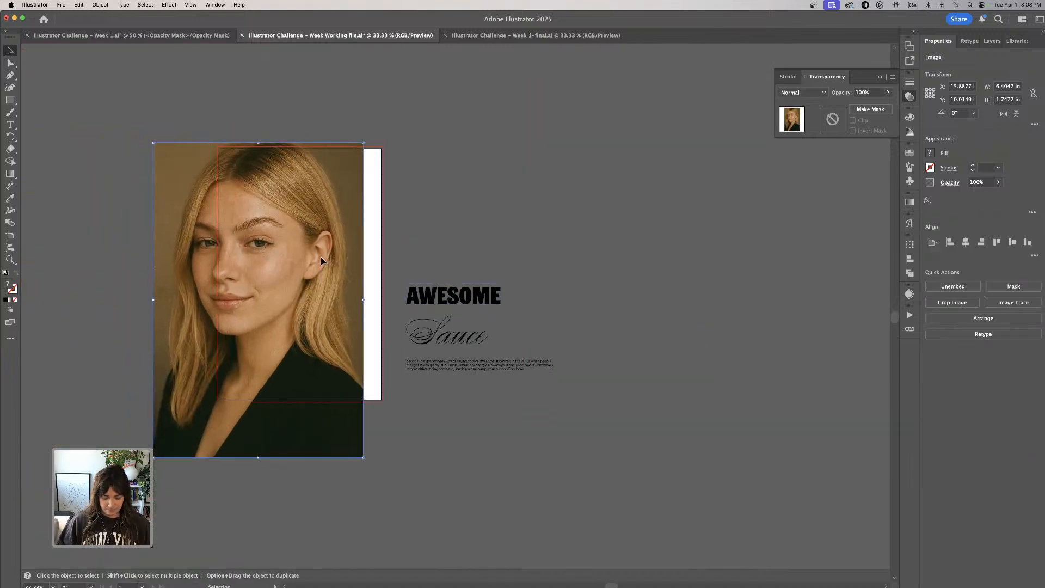
key(super+minus)
drag(391, 289, 414, 292)
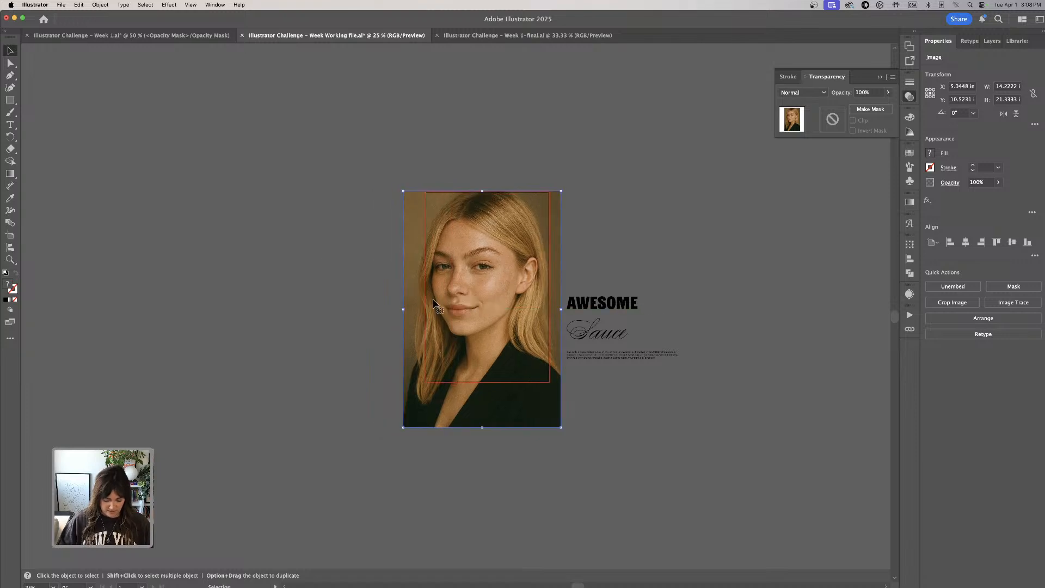
key(super+plus)
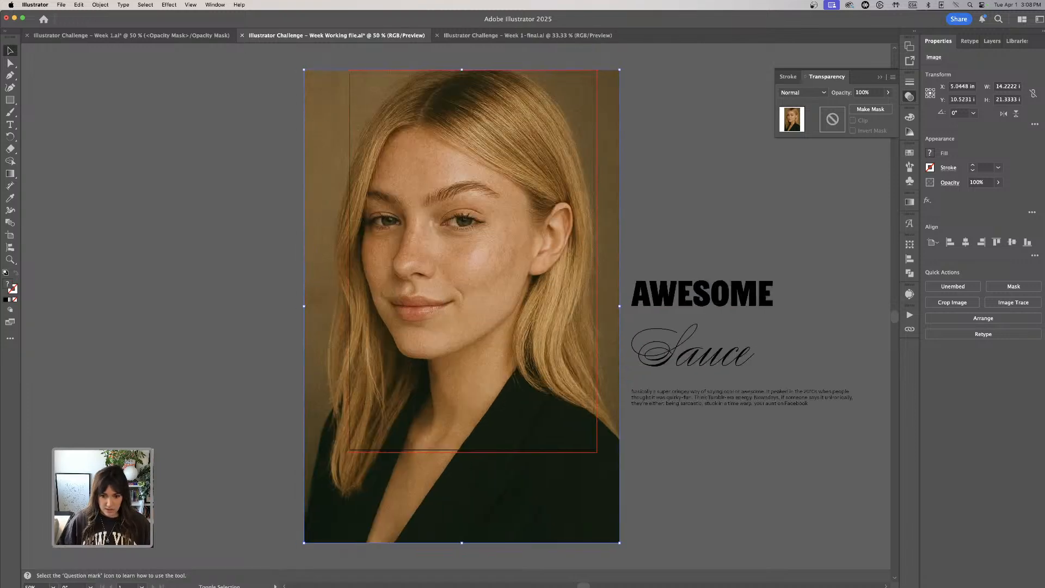
drag(619, 542, 597, 502)
drag(443, 184, 465, 162)
click(693, 168)
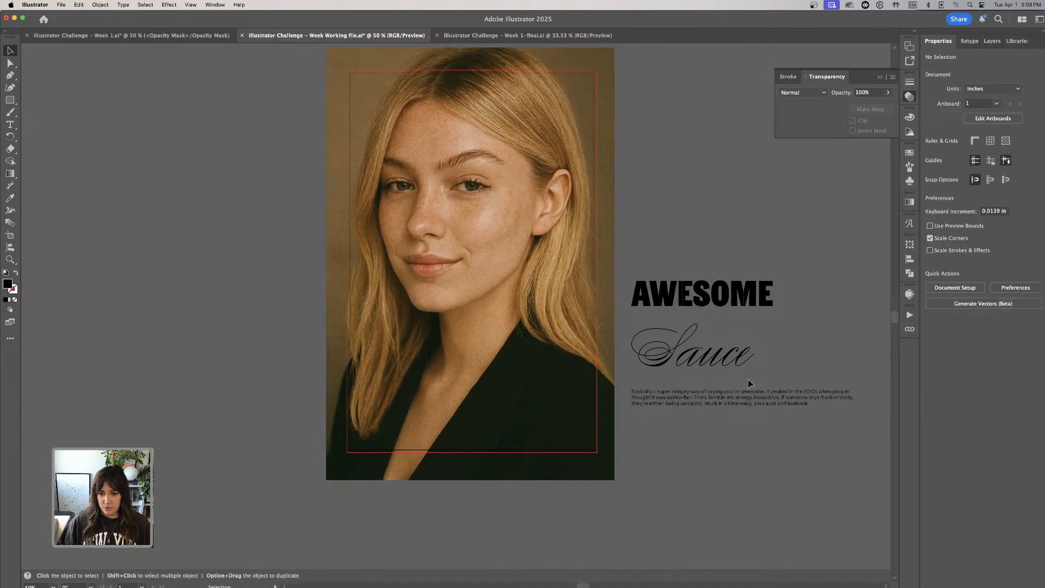
- Move the AWESOME Sauce title and its body paragraph together to the empty area left of the artboard
click(731, 362)
drag(731, 361, 135, 273)
scroll(187, 262, left, 3)
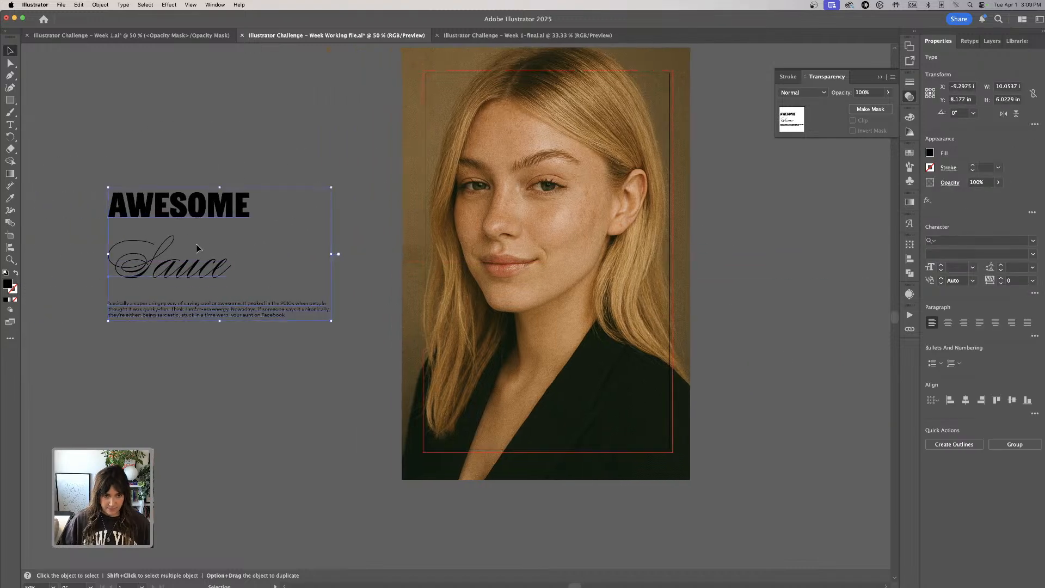
- Send the portrait photo behind all other objects
click(537, 235)
click(100, 4)
mouse_move(104, 25)
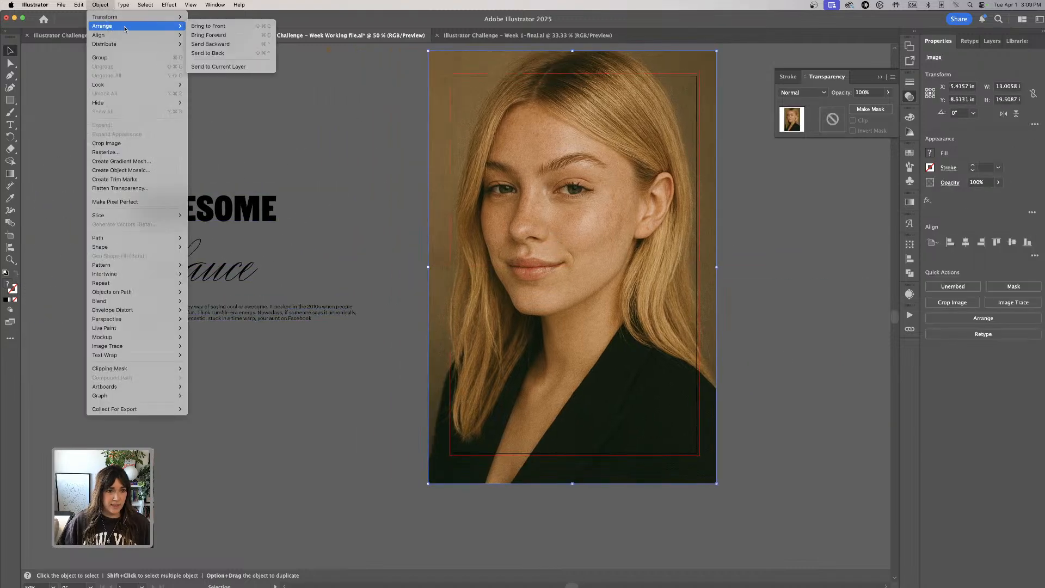
click(222, 55)
- Enlarge the portrait proportionally to about 19.6 × 29.3 in and reposition it so the face fills the artboard
drag(518, 136, 524, 166)
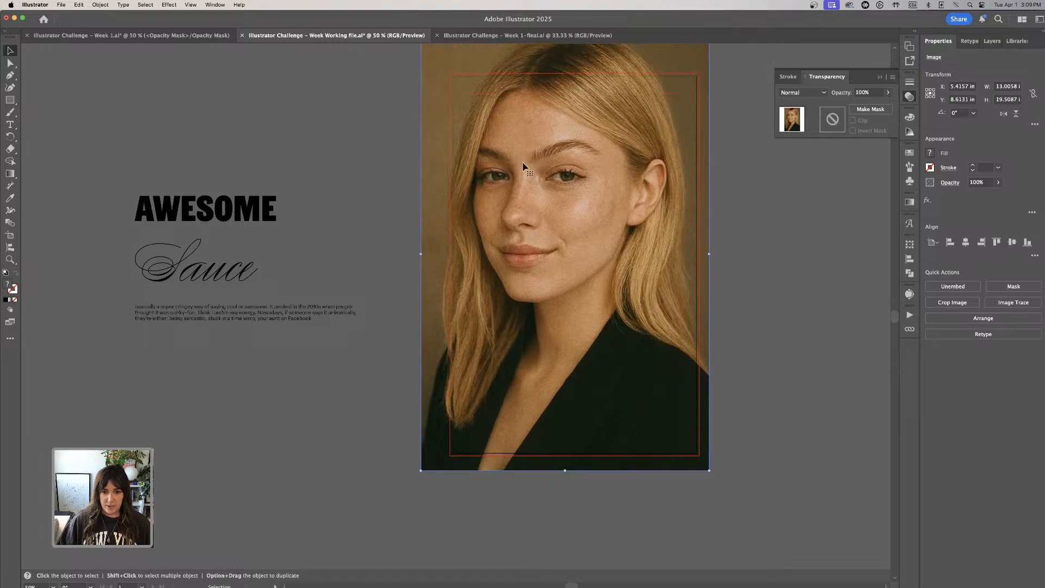
key(super+minus)
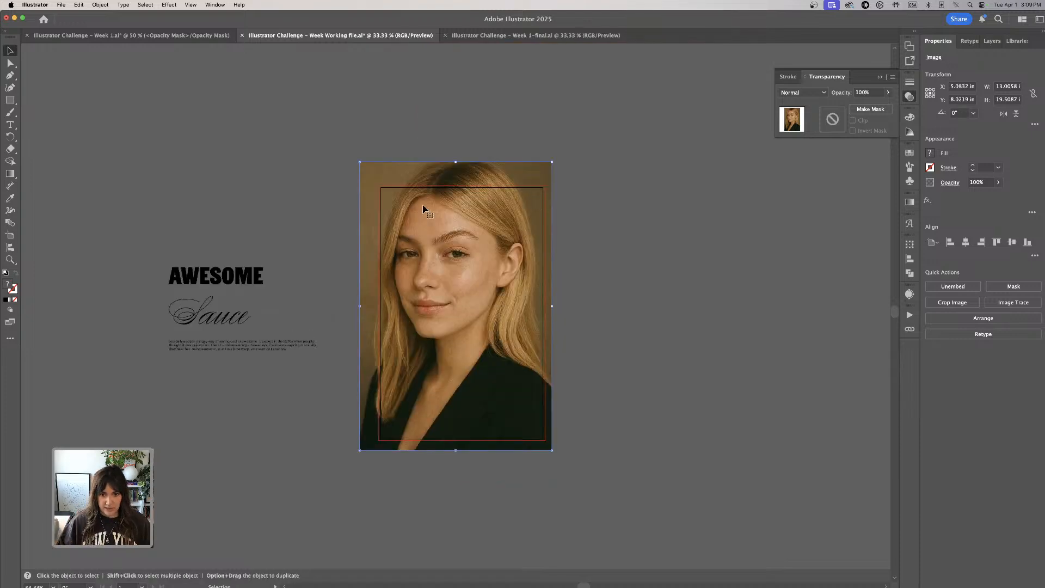
drag(552, 161, 637, 90)
drag(597, 185, 595, 239)
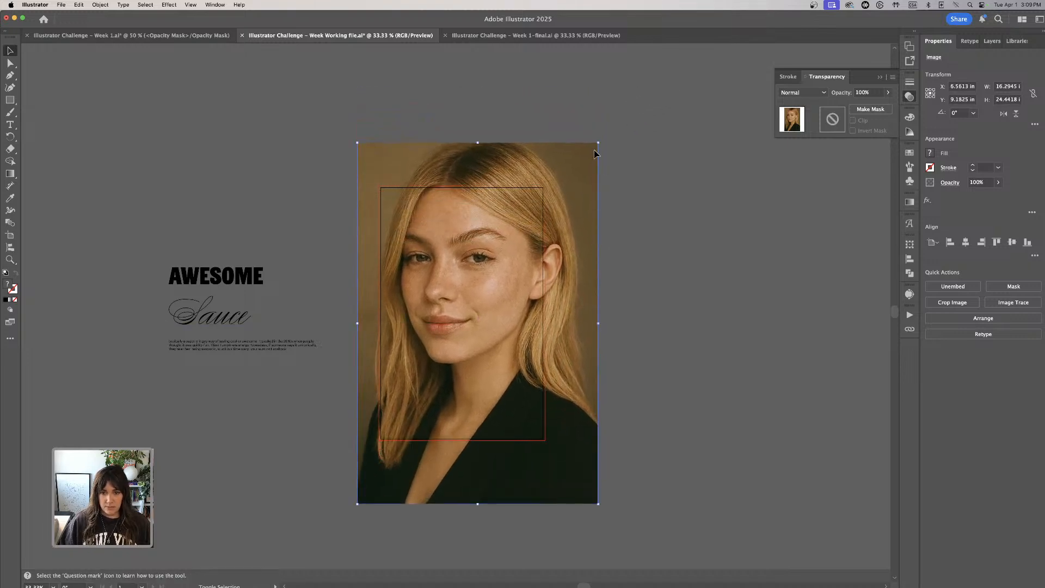
drag(598, 143, 626, 98)
drag(590, 201, 588, 219)
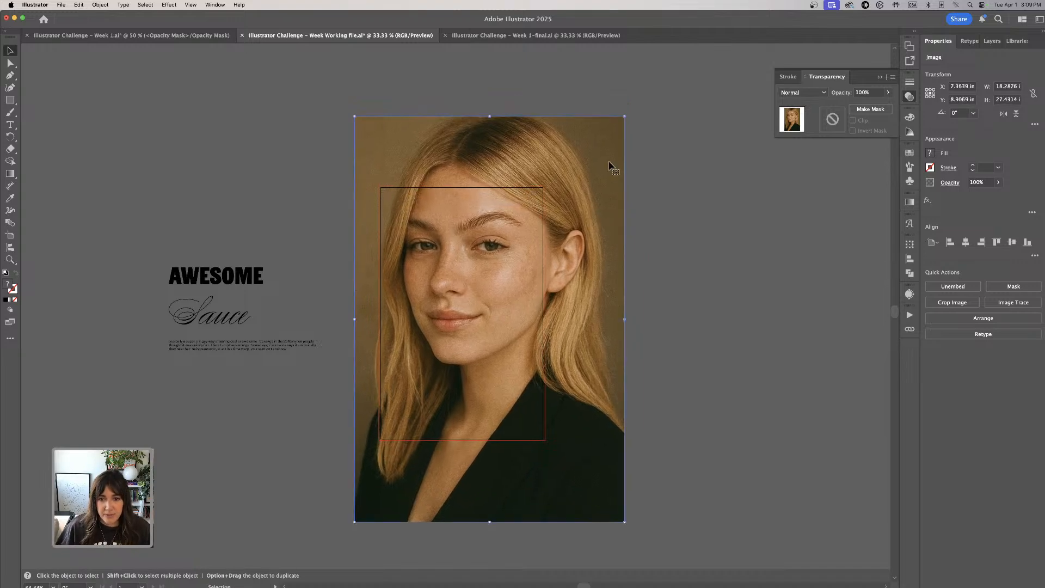
drag(624, 116, 643, 87)
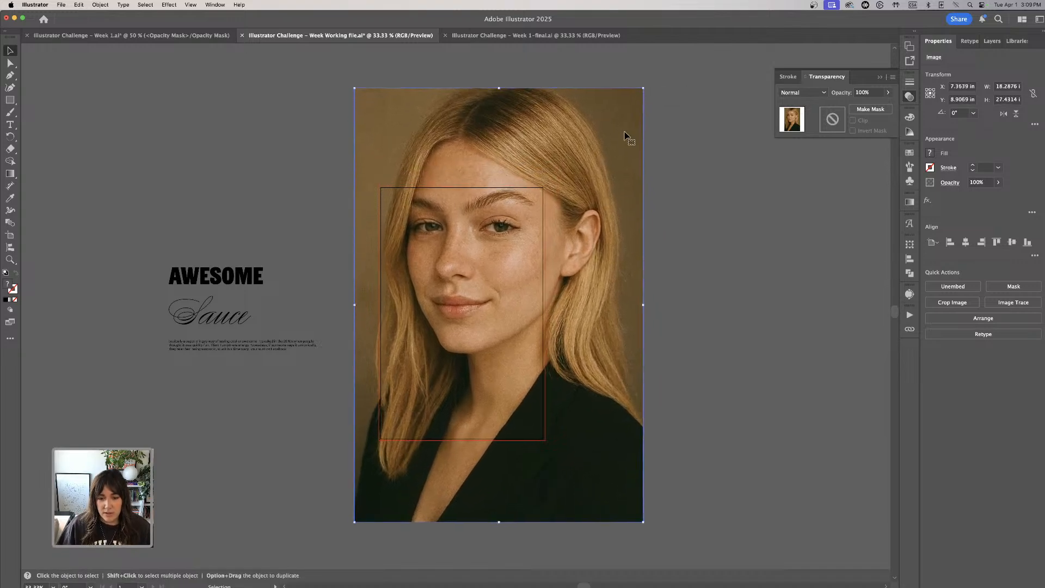
drag(624, 135, 613, 168)
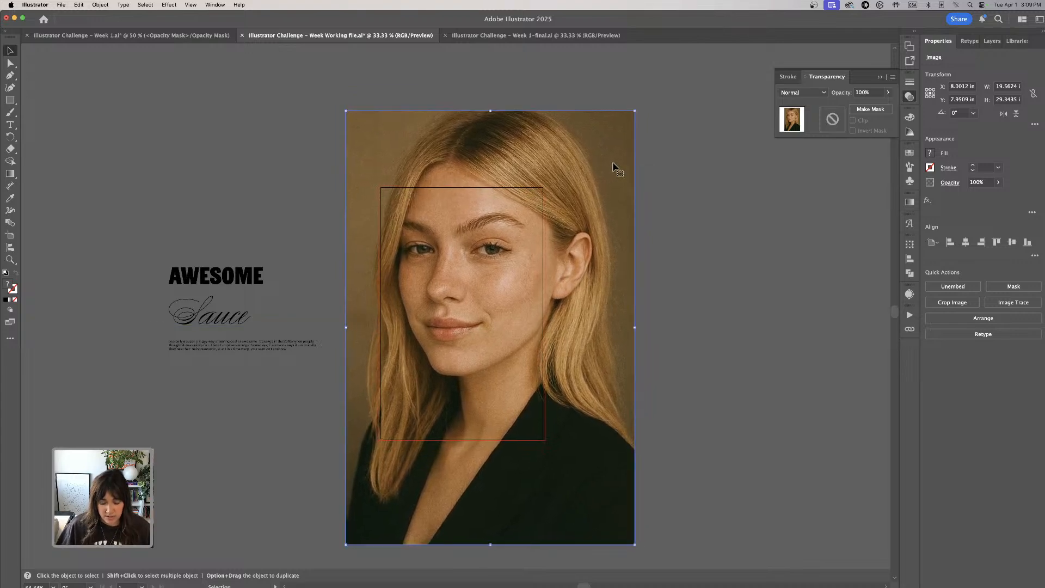
- Draw a black rectangle of 11.25 × 17.25 in over the portrait, matching the artboard's bleed edges
click(727, 226)
scroll(471, 245, left, 2)
scroll(470, 245, down, 1)
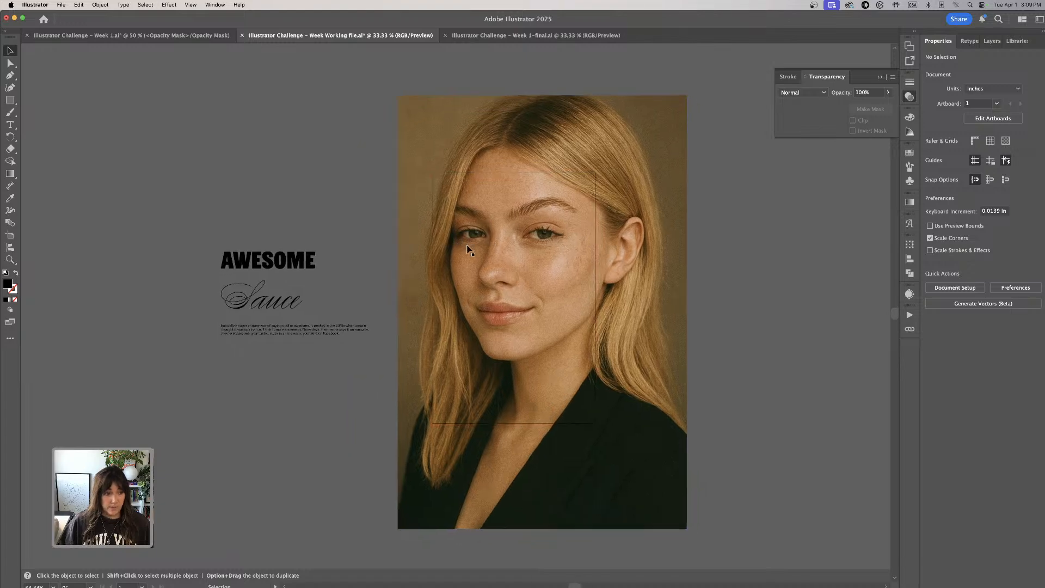
scroll(471, 245, right, 2)
click(10, 101)
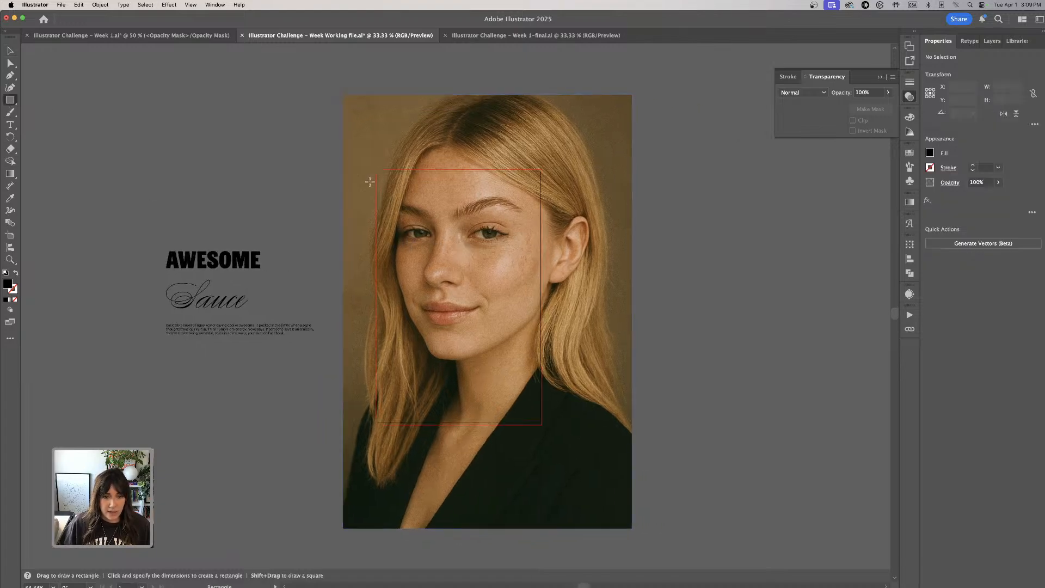
mouse_move(376, 169)
mouse_down()
mouse_move(483, 367)
mouse_move(542, 426)
mouse_up()
click(10, 50)
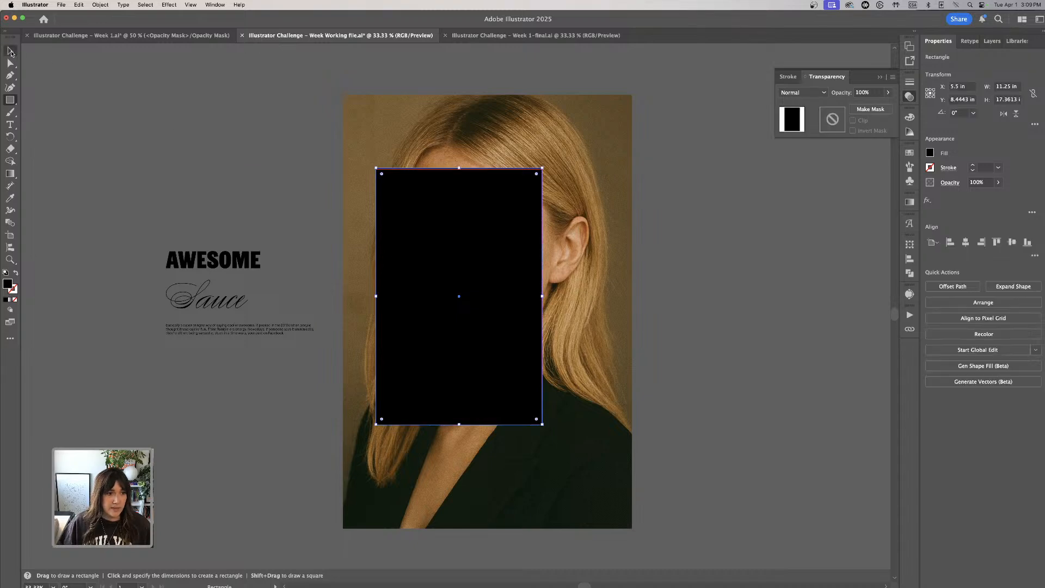
drag(459, 167, 459, 170)
click(1010, 87)
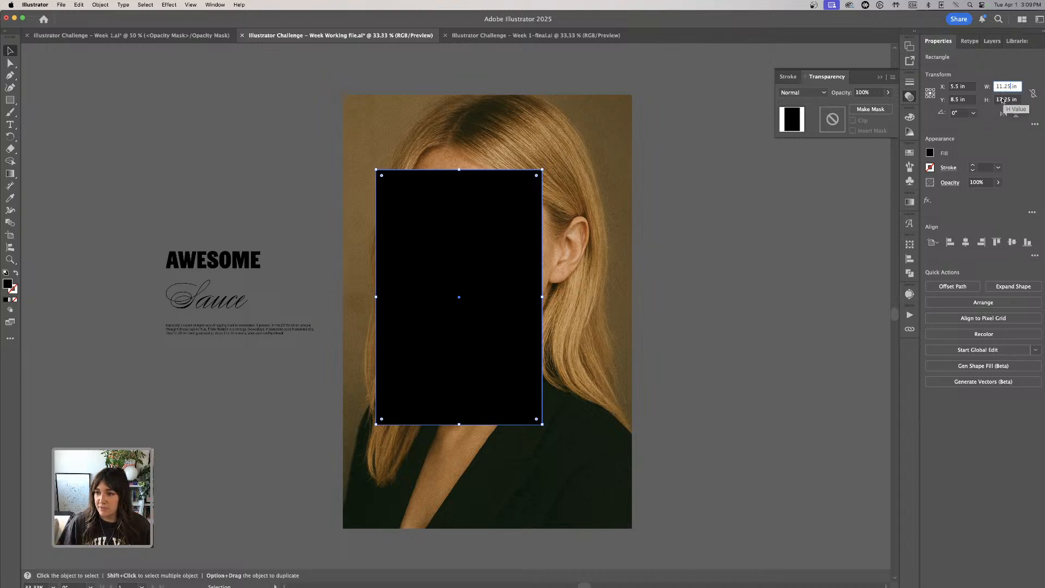
click(729, 254)
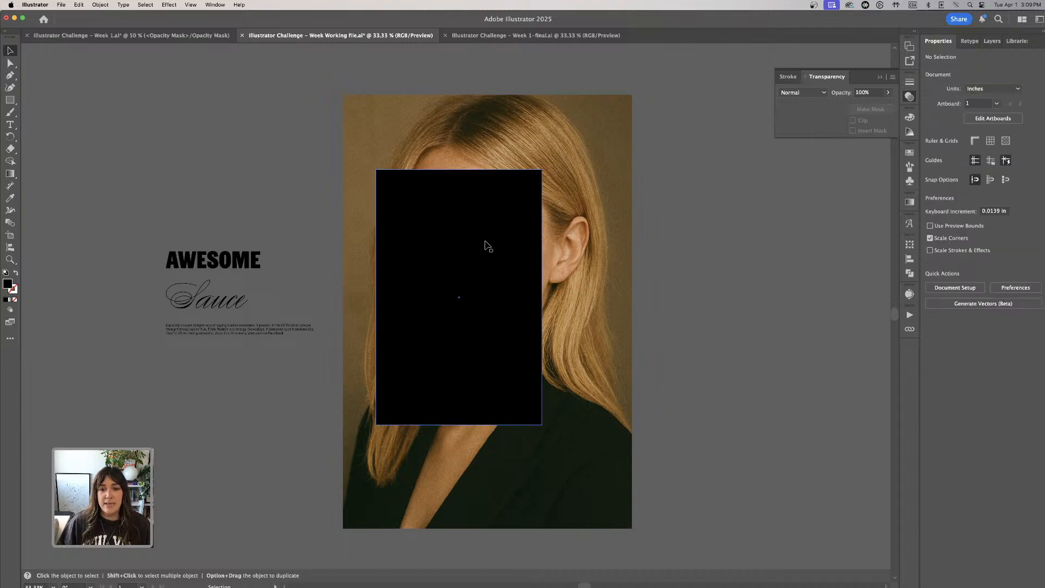
- Make a clipping mask from the black rectangle and the portrait to crop the photo to the bleed
click(498, 225)
scroll(510, 228, left, 2)
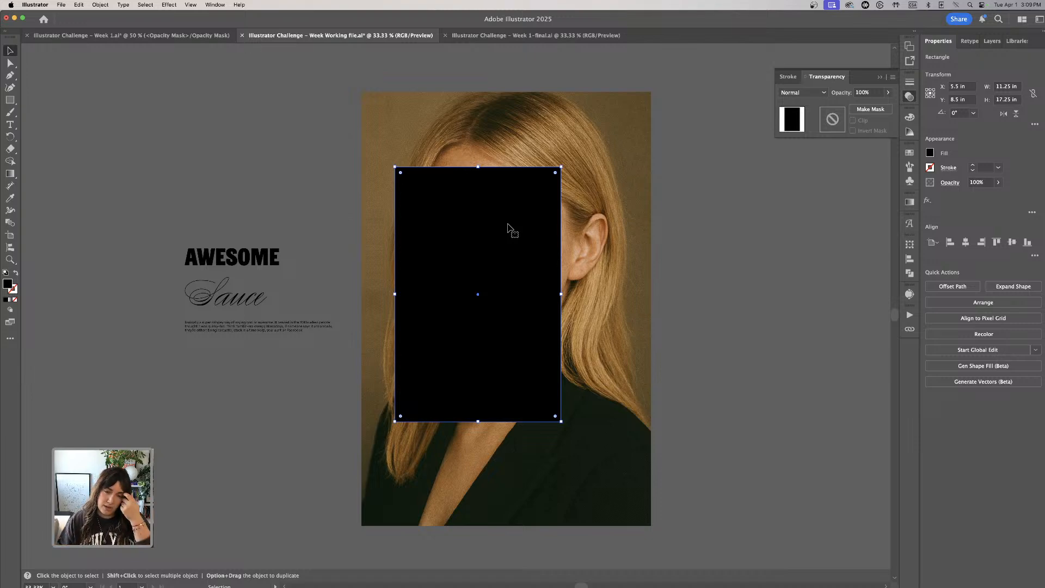
scroll(508, 224, up, 1)
scroll(480, 223, down, 2)
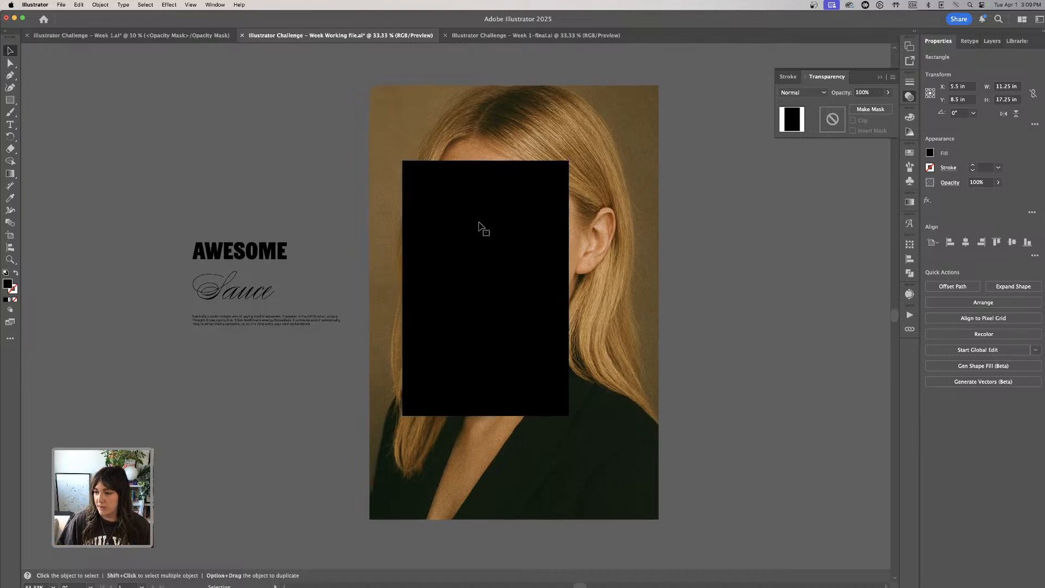
click(727, 319)
drag(728, 320, 517, 260)
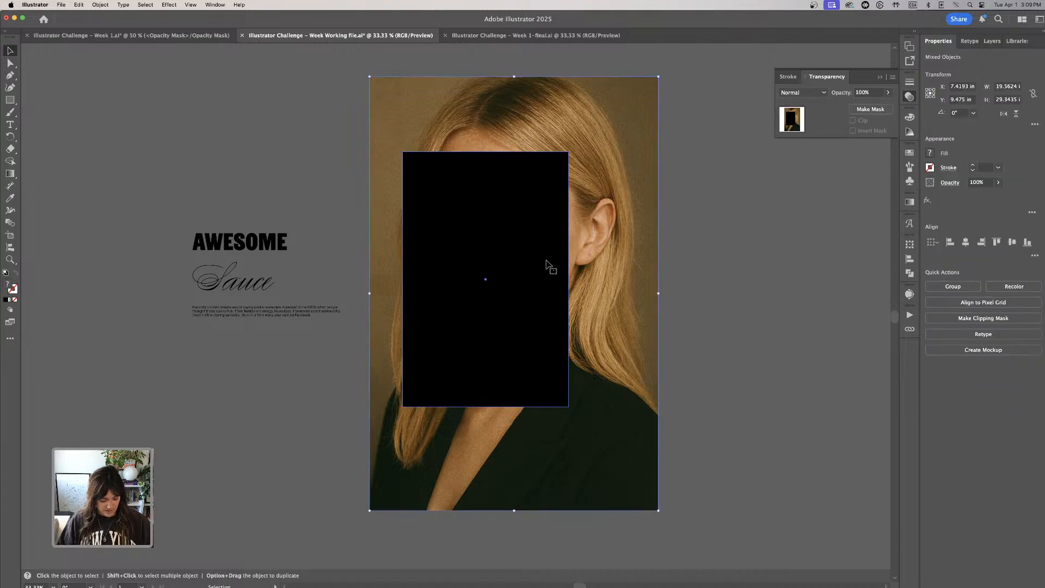
key(super+7)
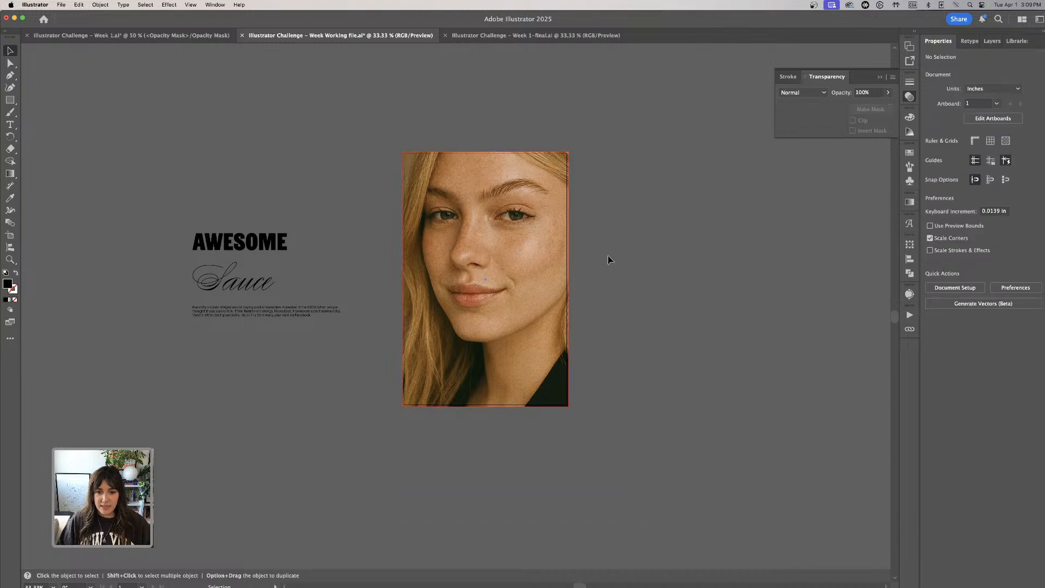
click(617, 225)
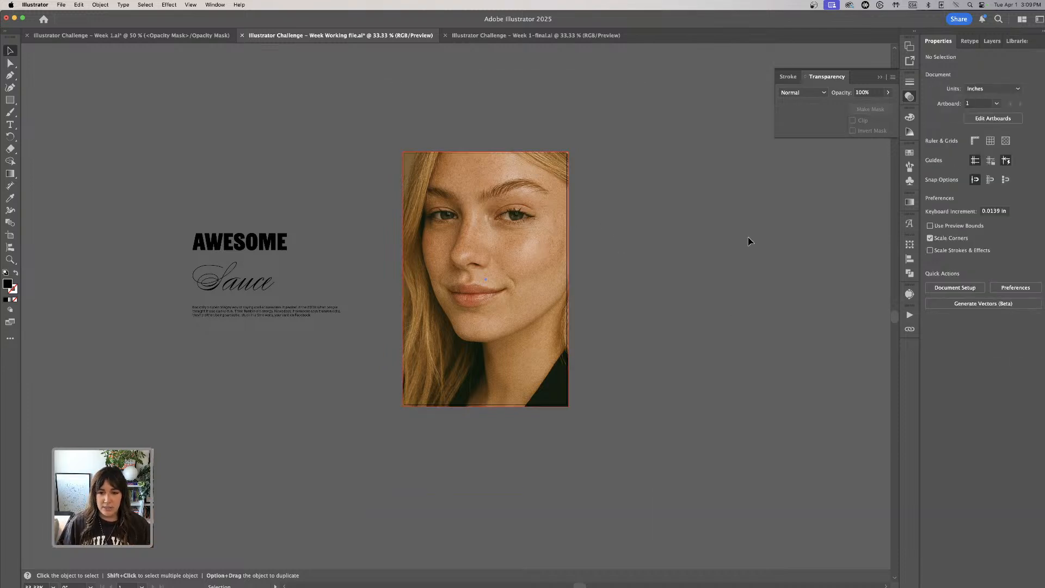
- Duplicate the AWESOME title and place the copy above the original text left of the artboard
click(264, 244)
click(442, 226)
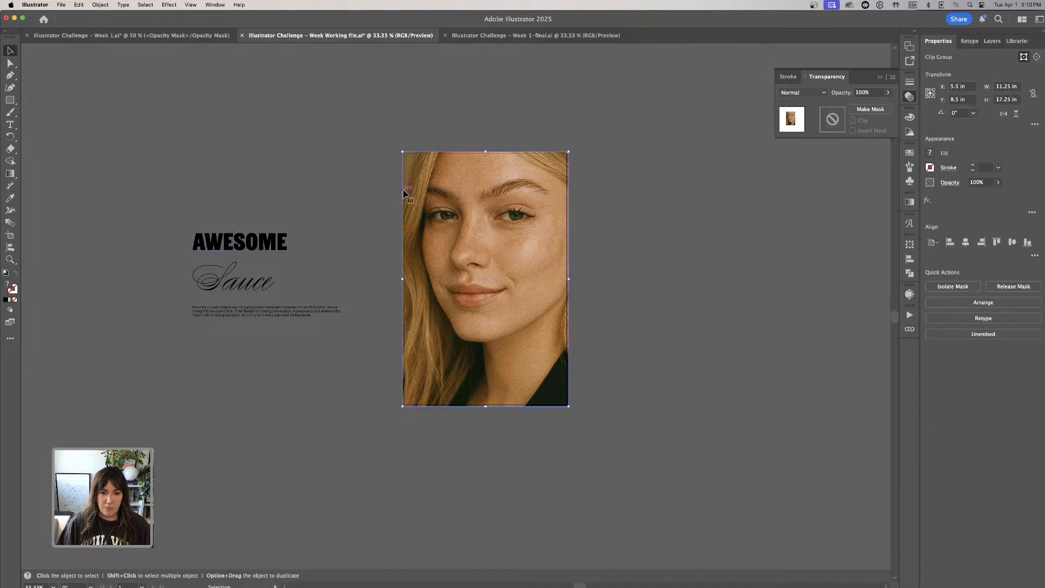
click(273, 168)
click(267, 246)
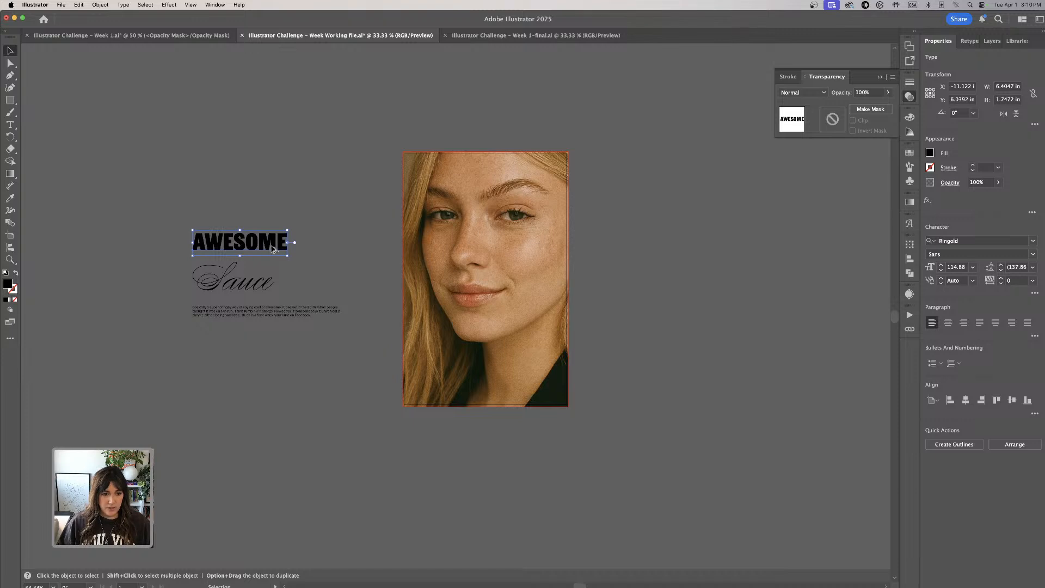
drag(274, 248, 304, 176)
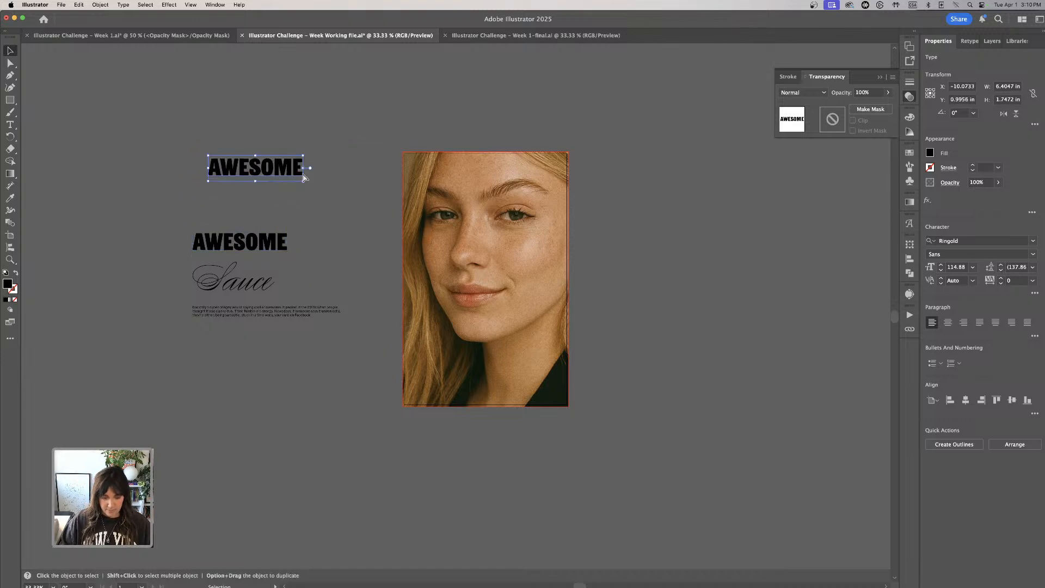
key(super+equal)
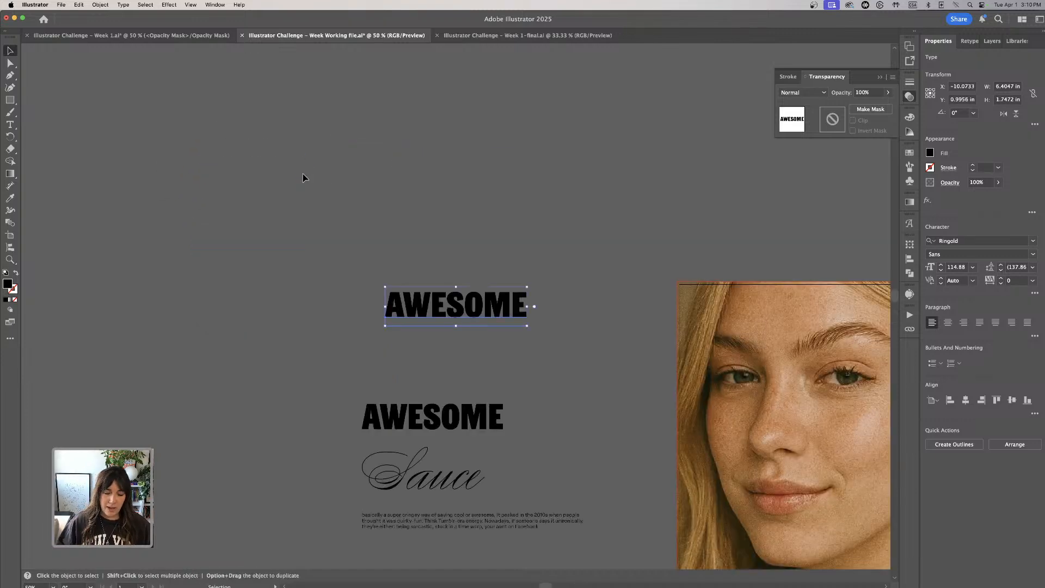
drag(466, 191, 383, 93)
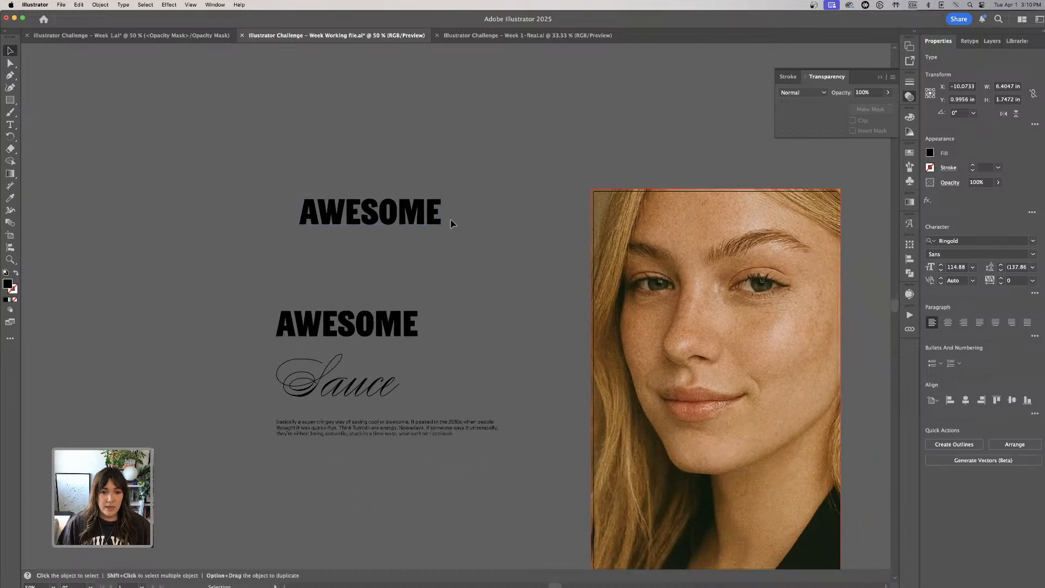
mouse_move(438, 218)
mouse_down()
mouse_move(416, 218)
mouse_move(425, 218)
mouse_up()
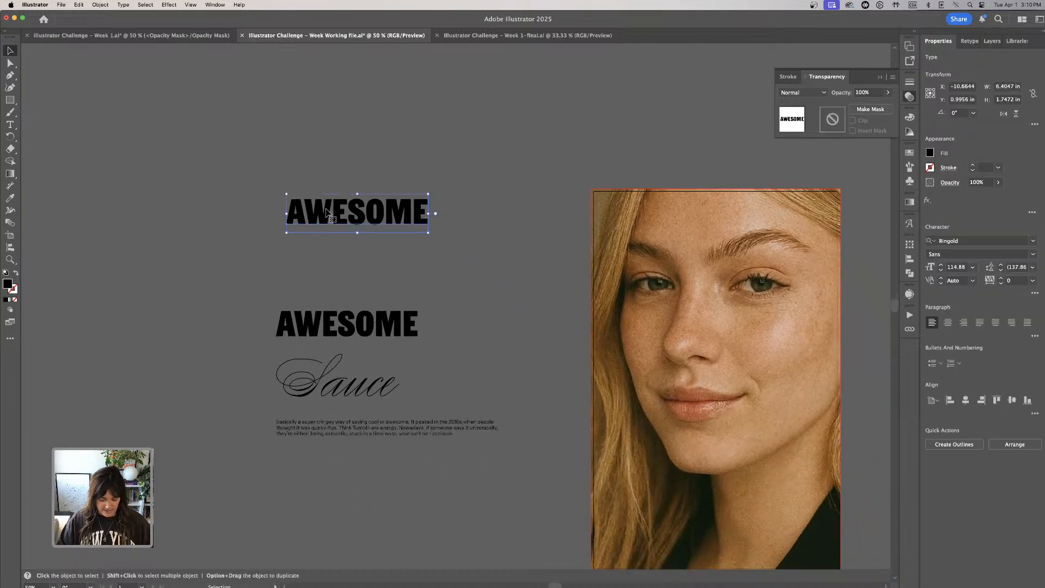
- Convert the copied AWESOME title to outlines, enlarge it to nearly double size and reposition it above the original text
key(super+shift+o)
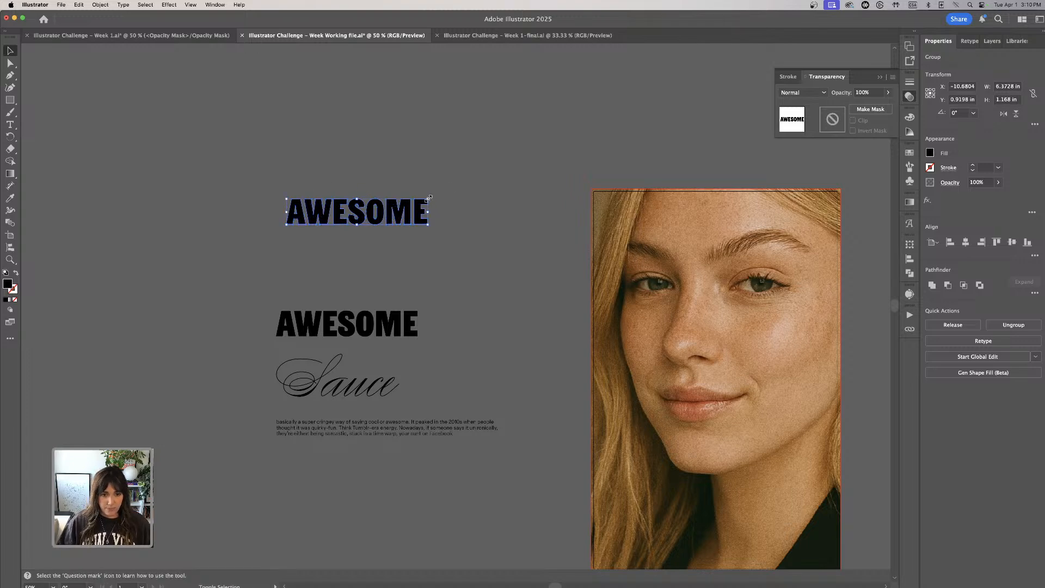
drag(428, 199, 548, 165)
drag(455, 198, 439, 158)
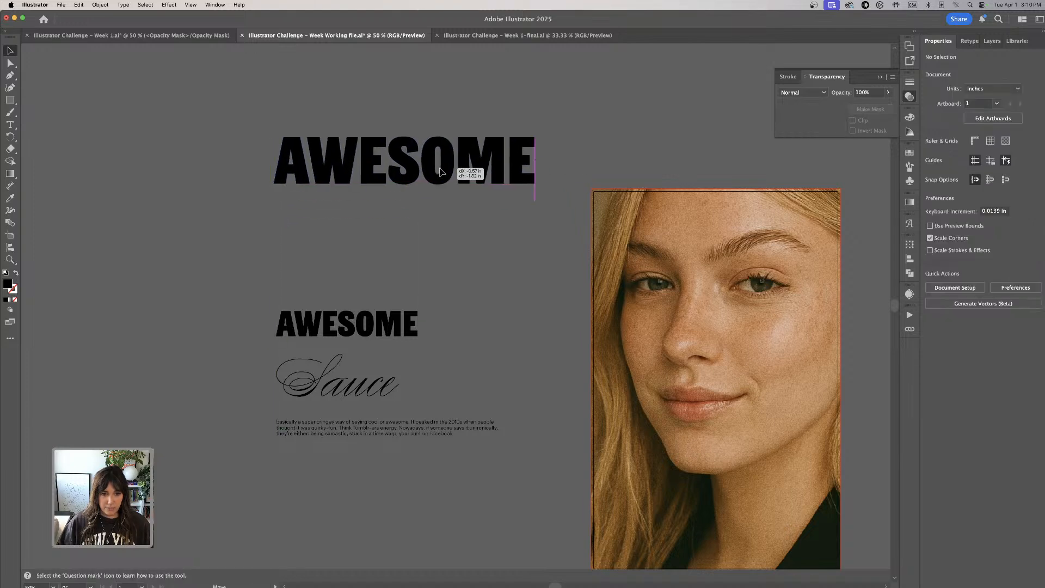
- Ungroup the outlined AWESOME letters and stack SOME directly beneath AWE, aligned at their left edges
key(super+shift+g)
click(436, 104)
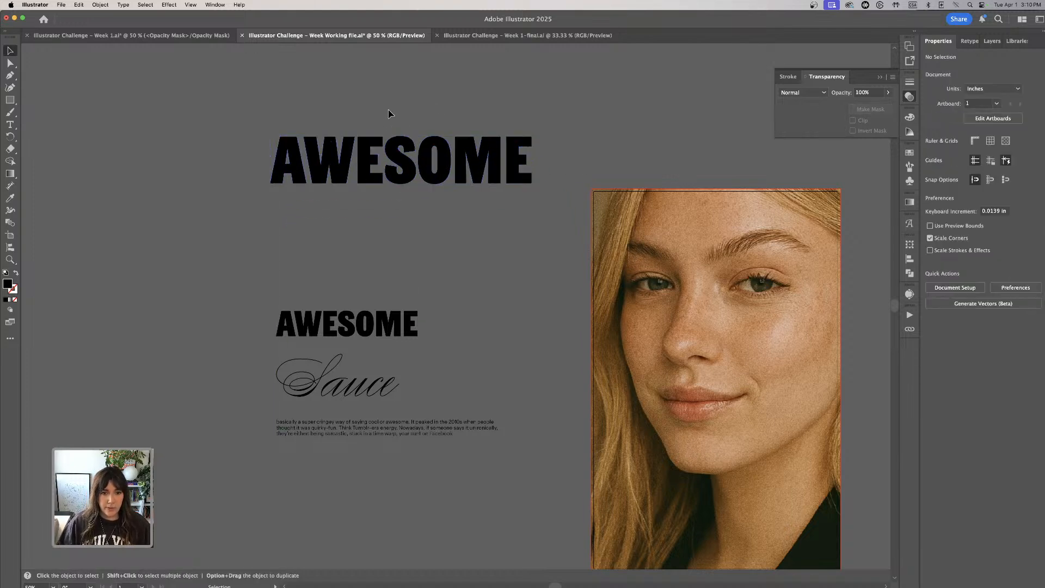
drag(388, 111, 487, 203)
click(396, 119)
drag(509, 154, 397, 208)
click(266, 132)
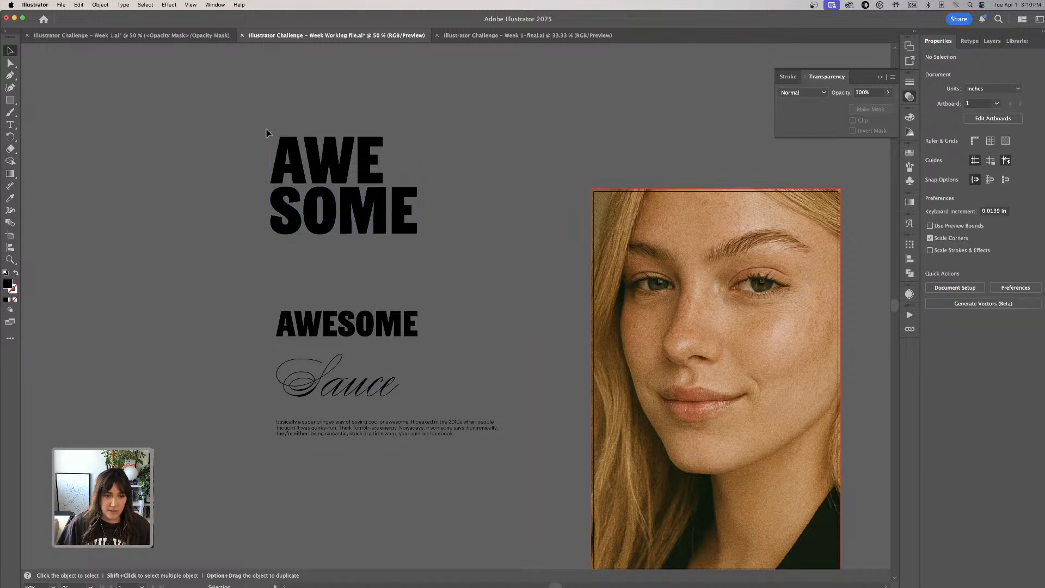
- Group the AWE letters and the SOME letters separately, and combine both into one stacked title group
drag(441, 161, 443, 163)
key(super+g)
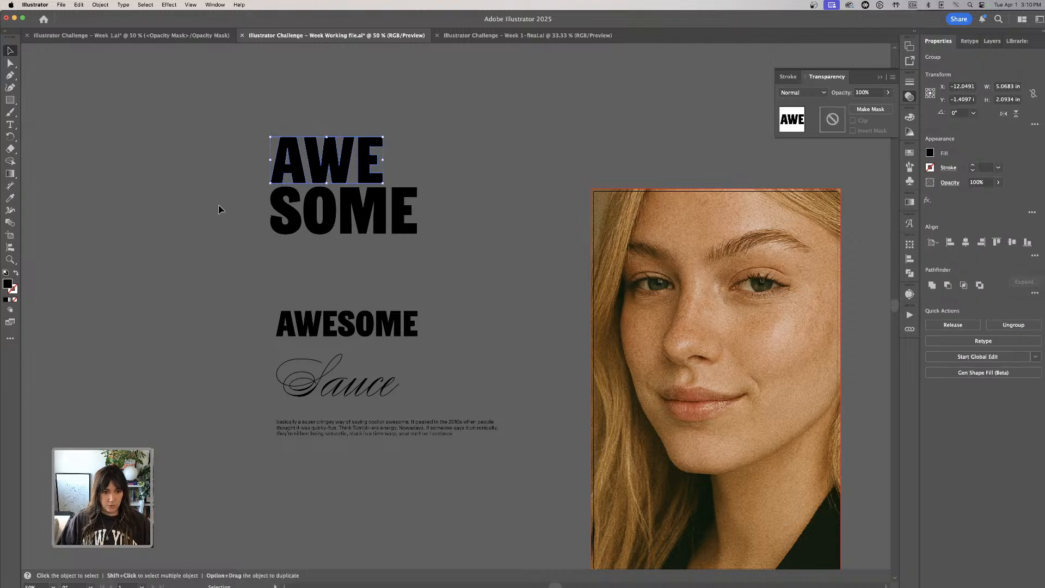
drag(218, 206, 513, 240)
key(super+g)
drag(289, 123, 459, 290)
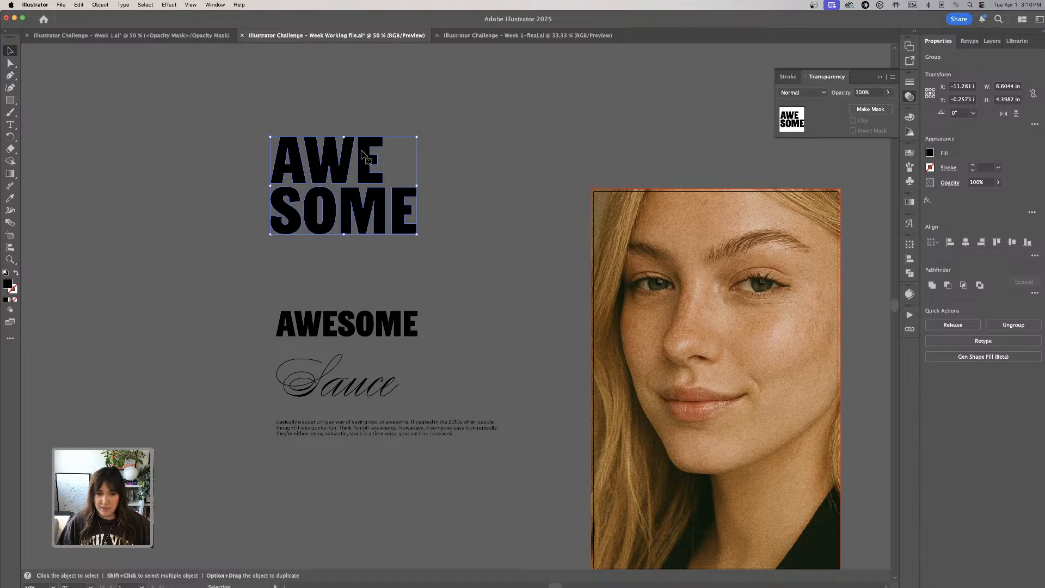
click(365, 105)
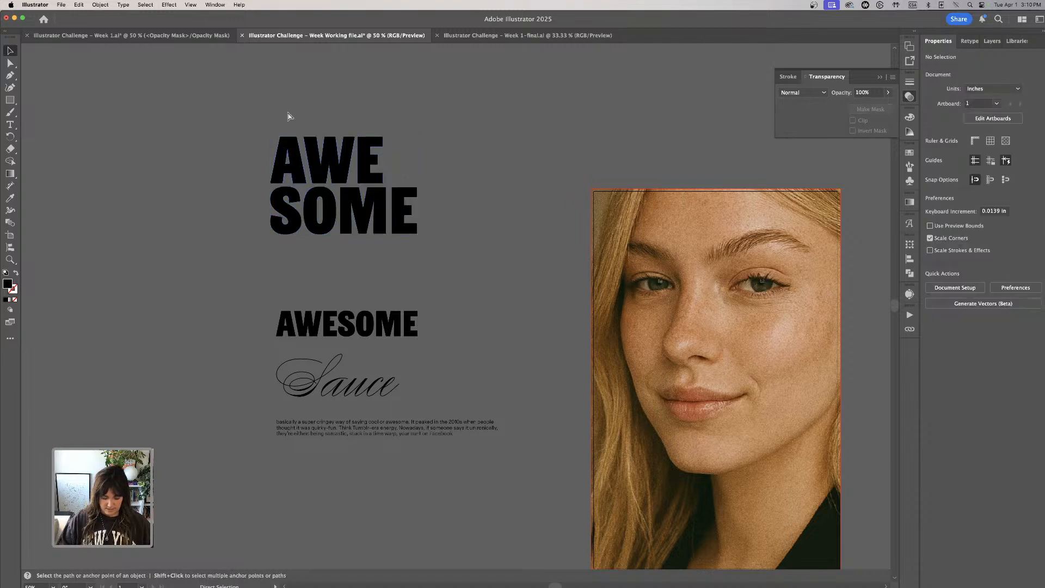
- Place the stacked AWESOME title over the upper part of the portrait, against the artboard's left edge, and bring it to the front
key(super+minus)
key(super+minus)
scroll(459, 207, right, 3)
scroll(460, 207, down, 2)
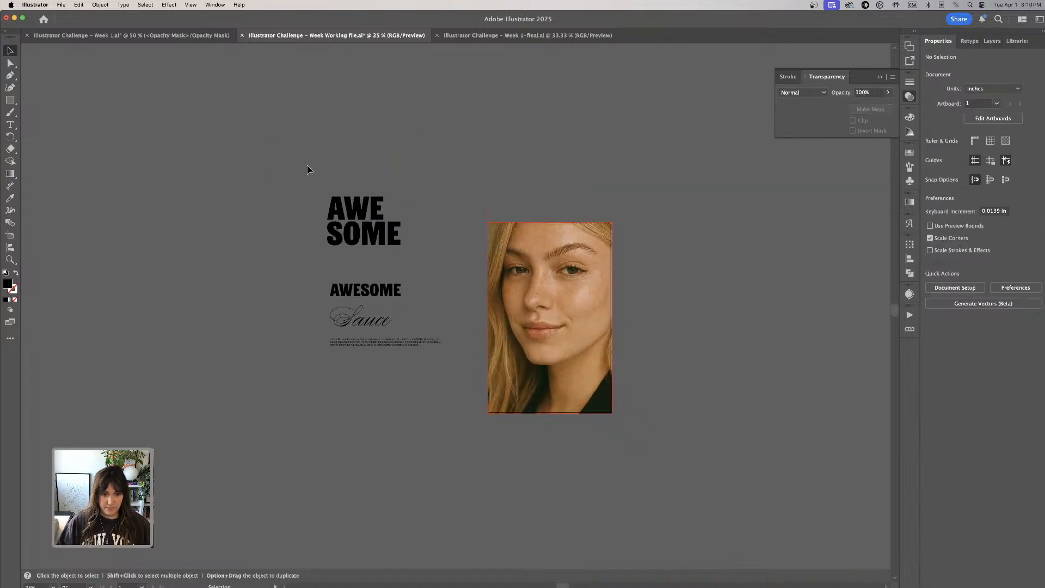
drag(394, 236, 560, 287)
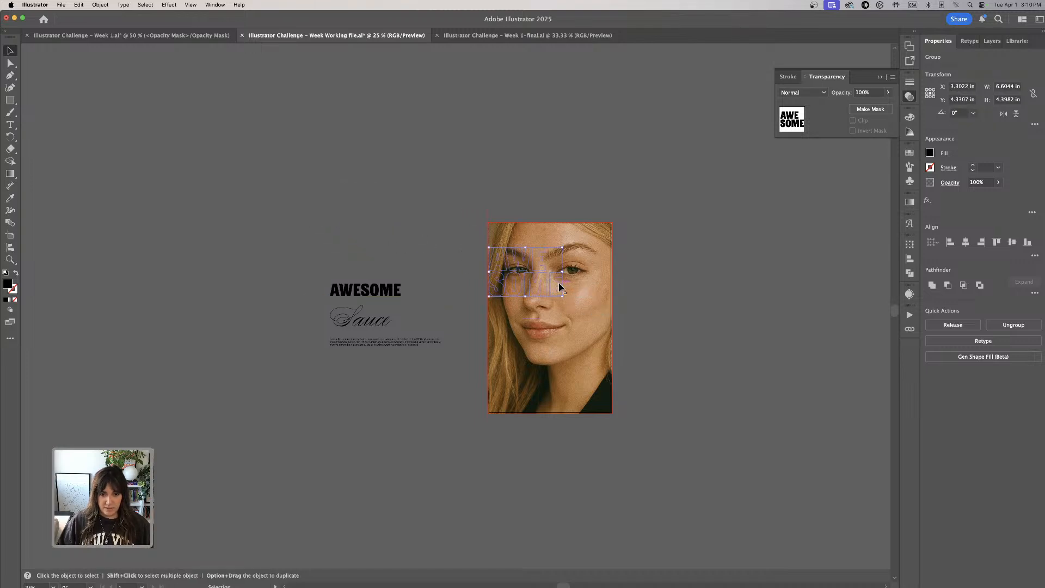
click(100, 4)
mouse_move(108, 24)
click(229, 25)
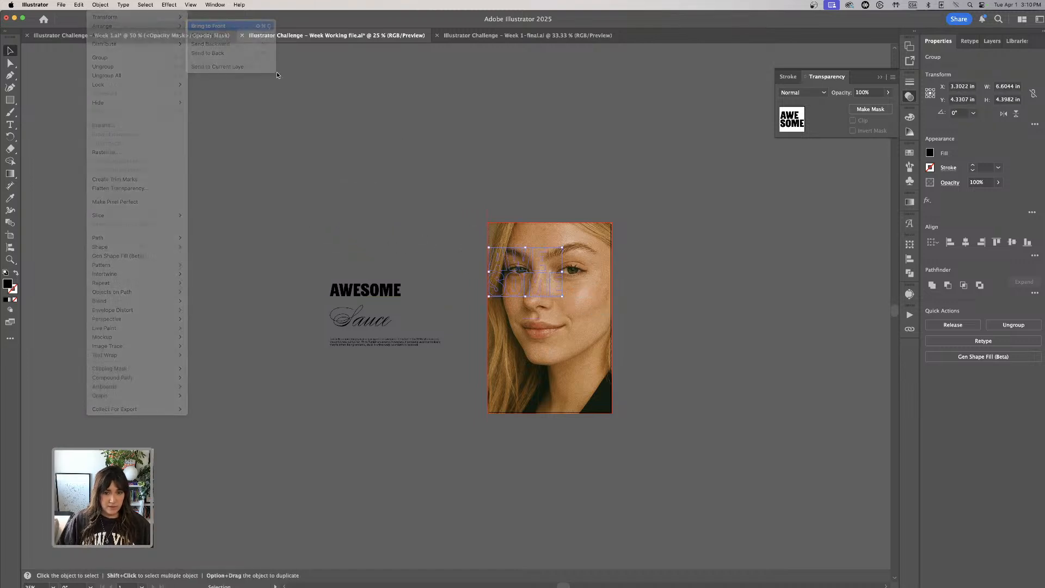
- Enlarge the stacked title proportionally to 11.25 in wide so it spans from bleed edge to bleed edge
drag(562, 296, 612, 345)
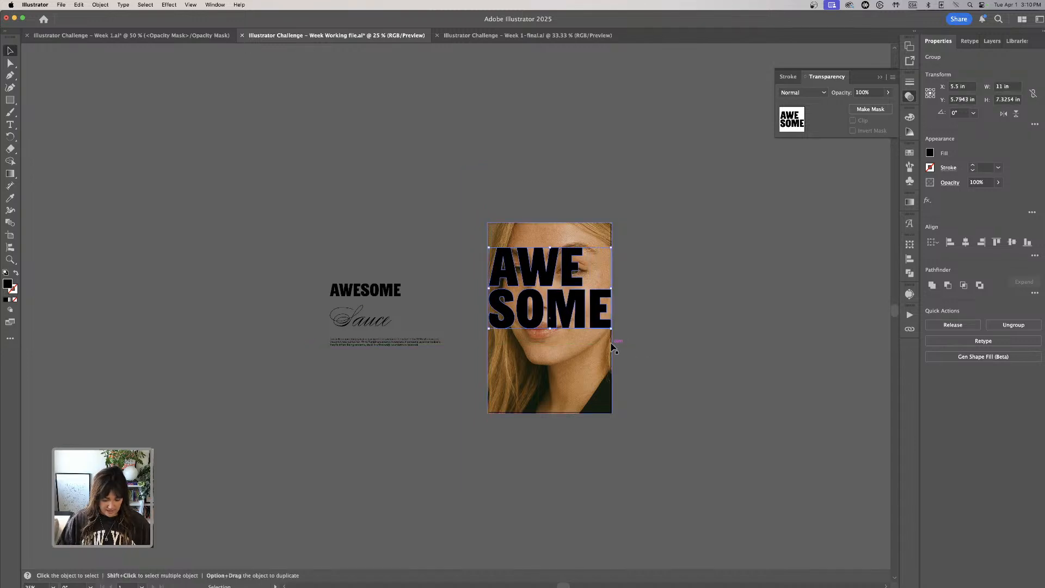
key(a)
key(v)
key(super+minus)
key(super+equal)
key(super+equal)
key(super+equal)
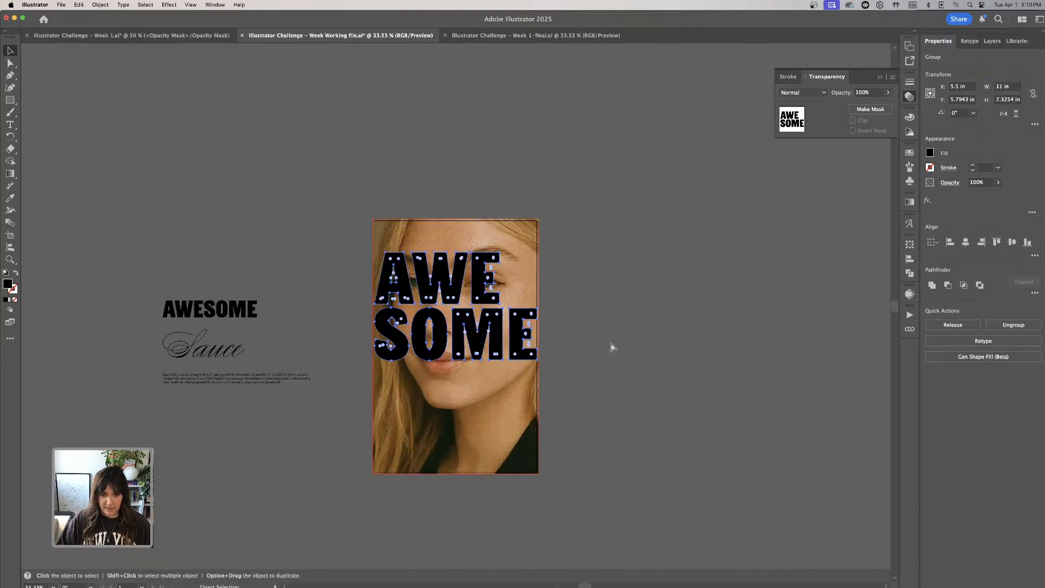
drag(611, 345, 730, 297)
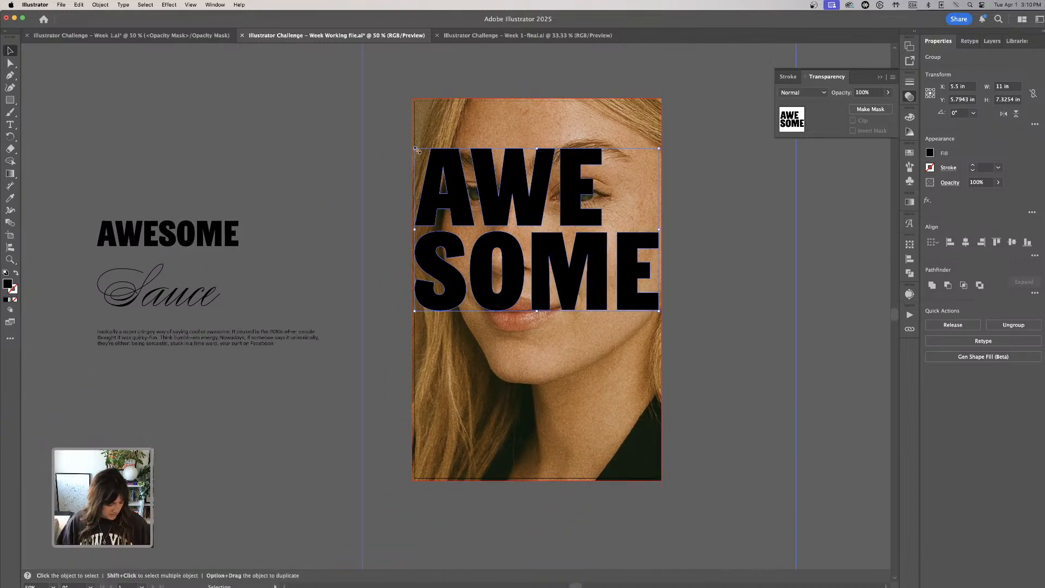
drag(416, 150, 413, 149)
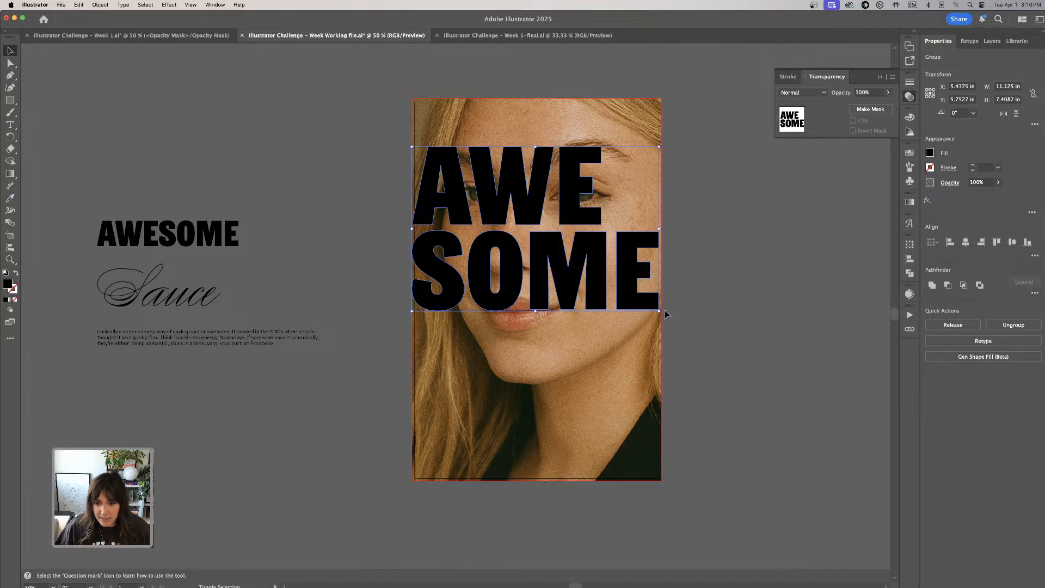
drag(664, 310, 666, 312)
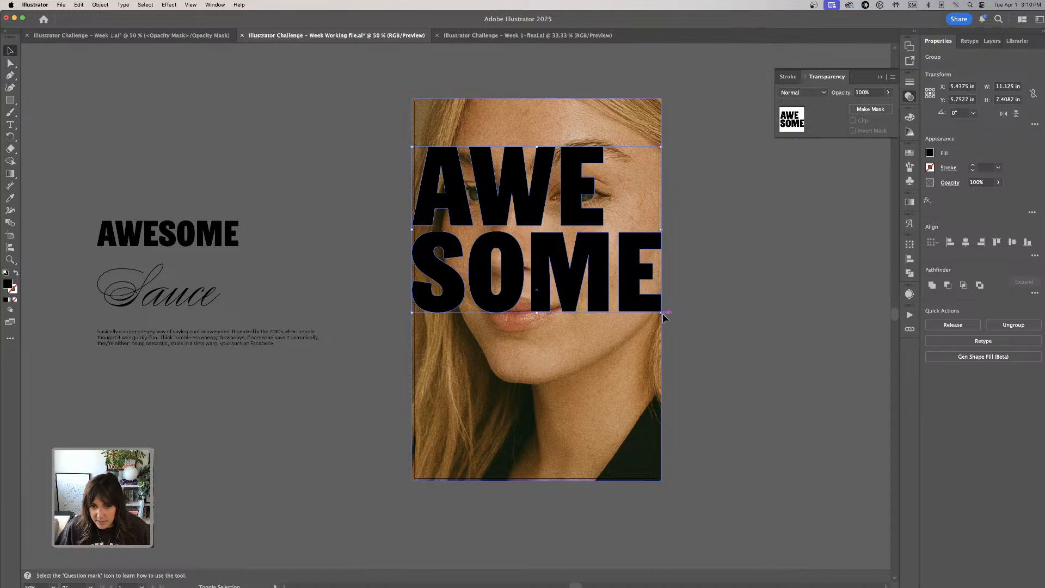
click(734, 320)
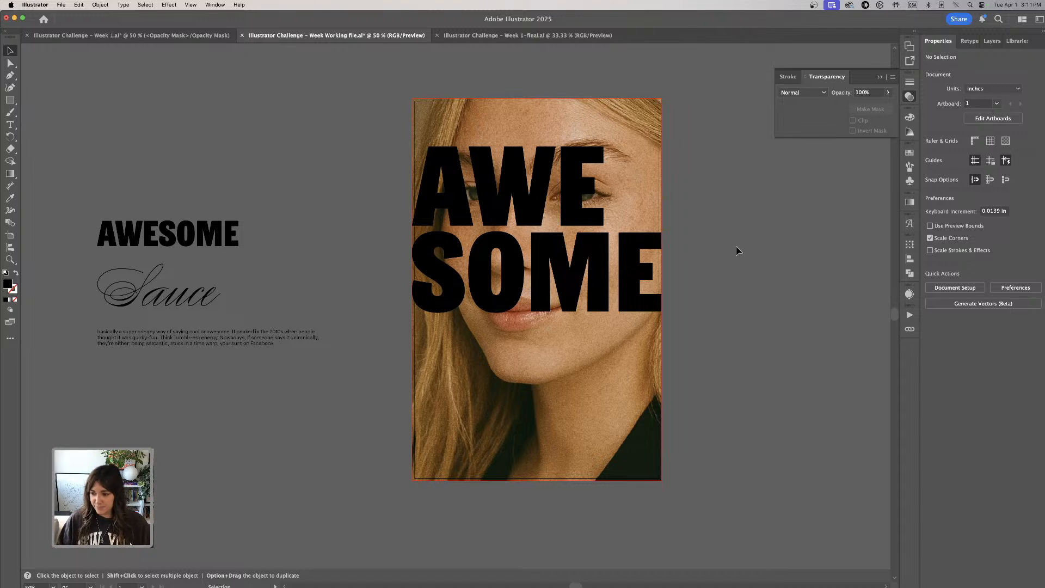
- Move the whole stacked title off the portrait to the empty area above the original AWESOME text
click(562, 263)
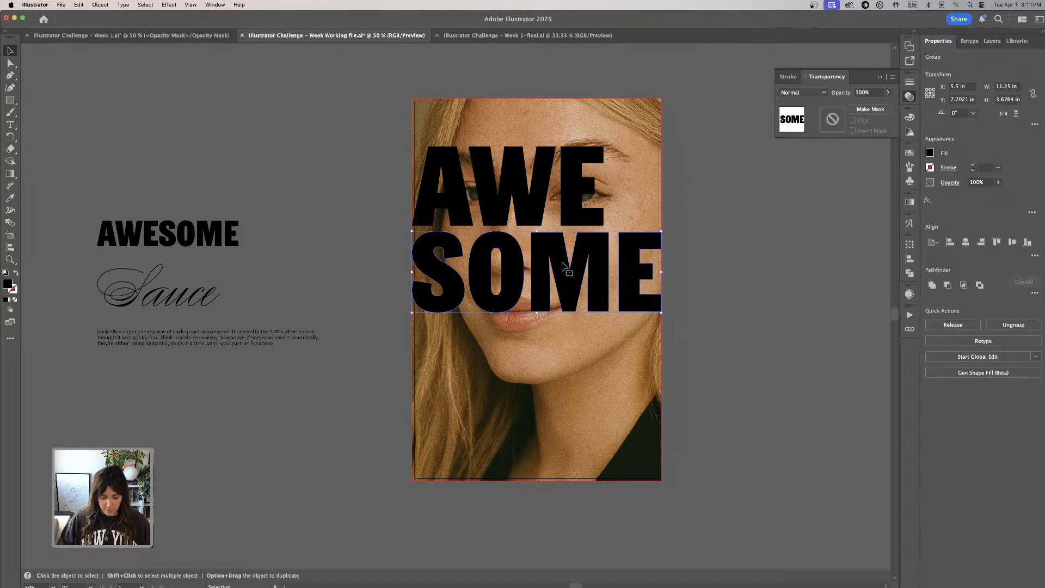
key(super+minus)
shift+click(479, 251)
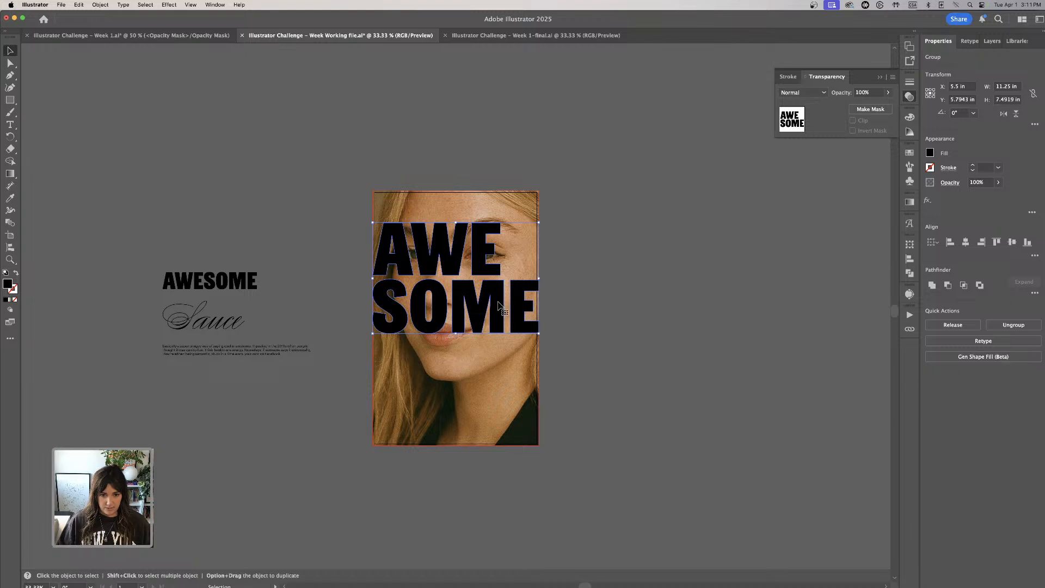
drag(499, 309, 259, 224)
- Make an opacity mask on the clipped portrait
click(461, 203)
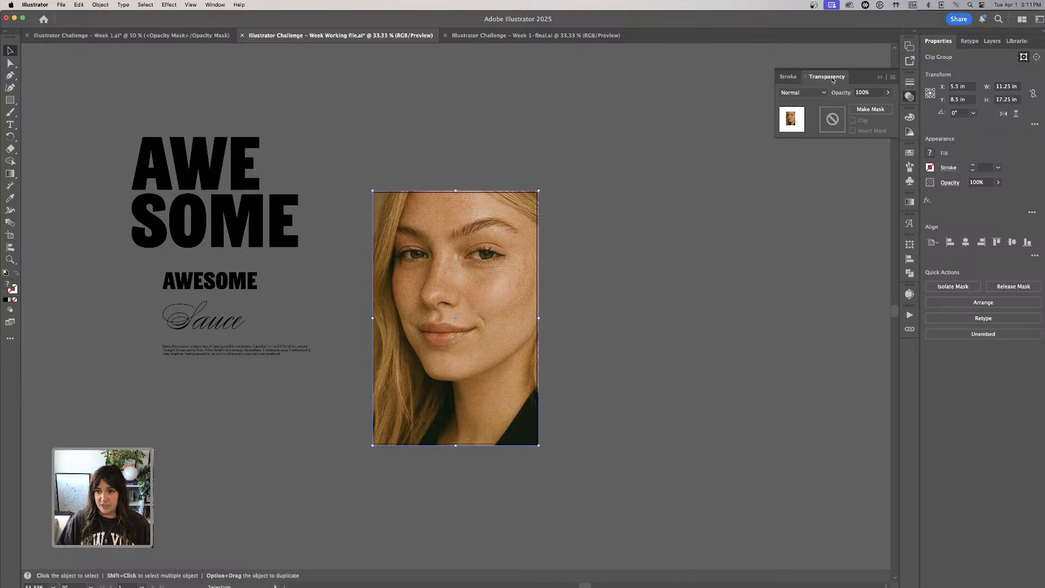
click(475, 111)
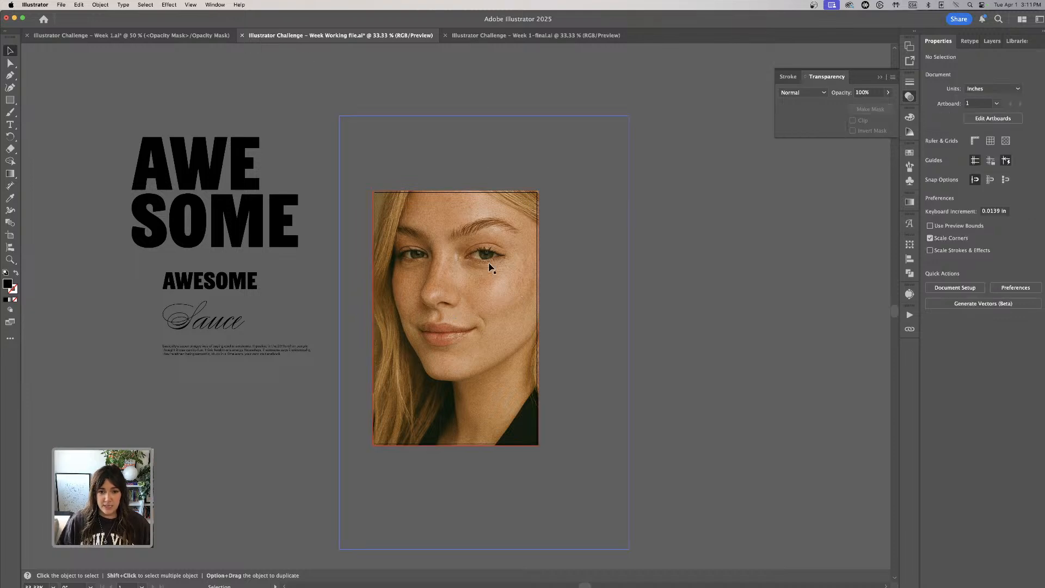
click(219, 5)
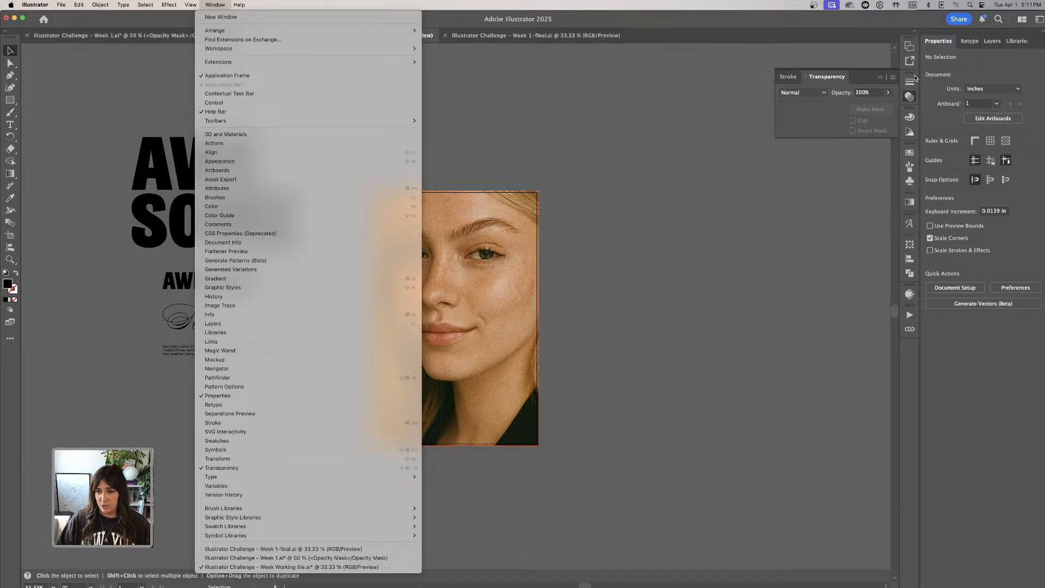
click(677, 96)
click(526, 255)
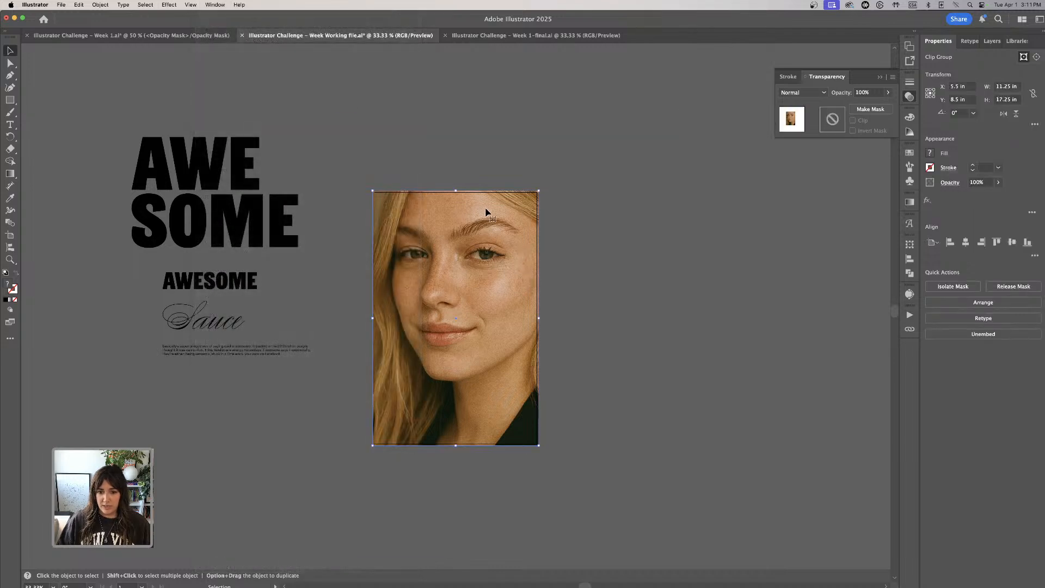
click(870, 109)
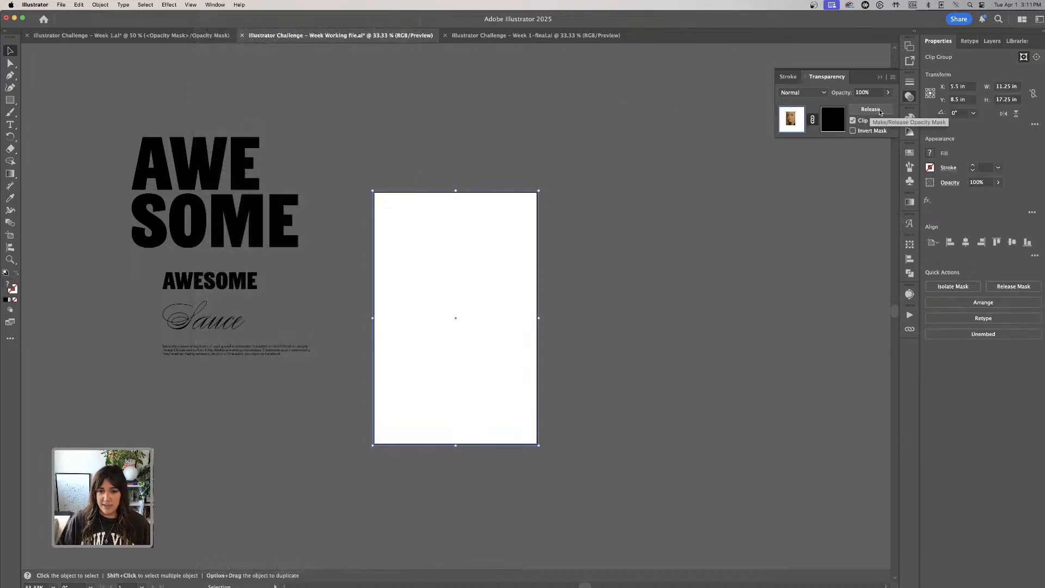
- Try to paste a copy of the stacked title into the portrait's opacity mask, and undo back to the unmasked portrait
click(121, 102)
click(294, 219)
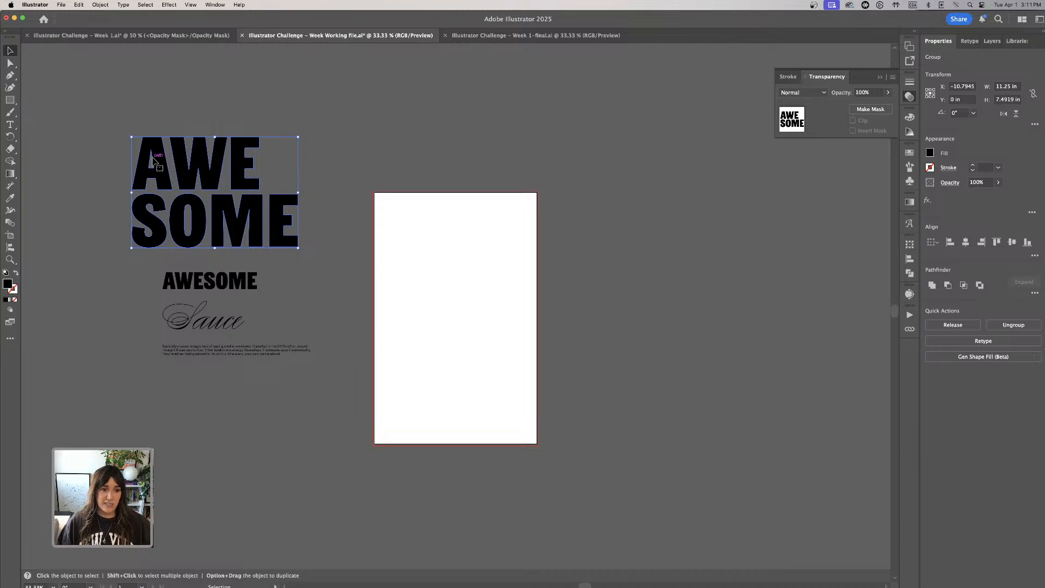
click(457, 297)
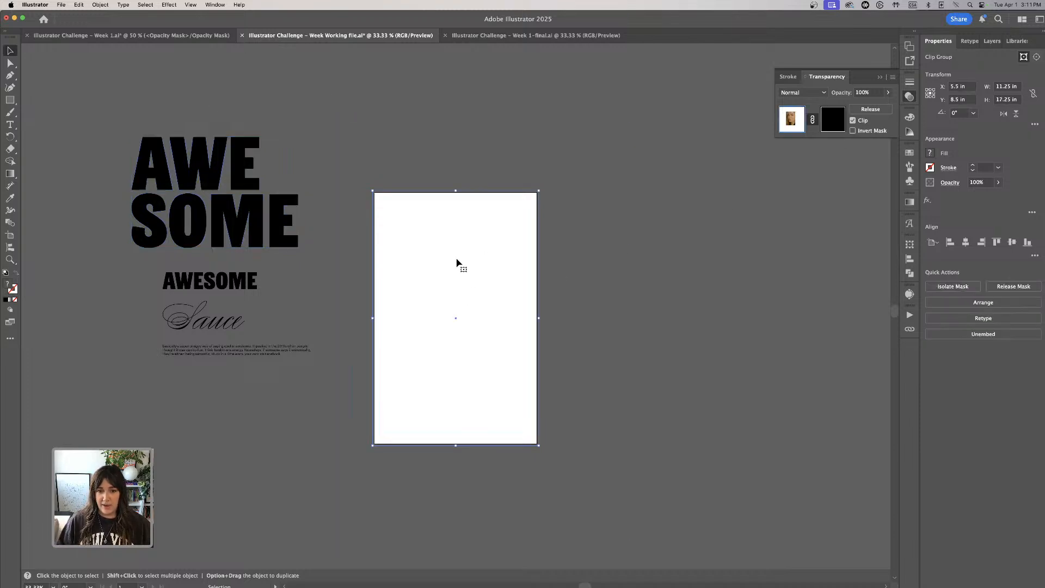
click(832, 121)
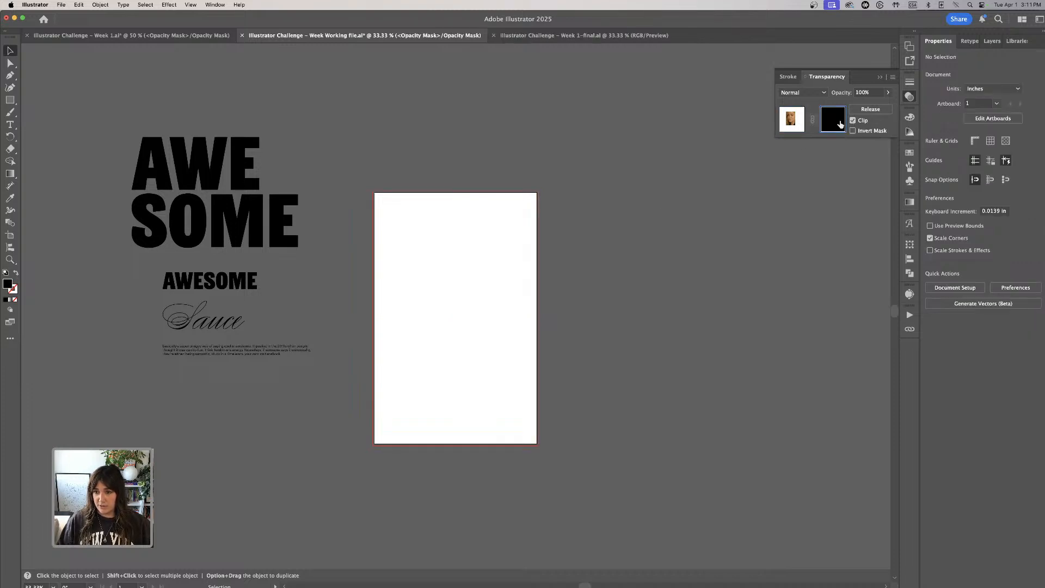
key(super+v)
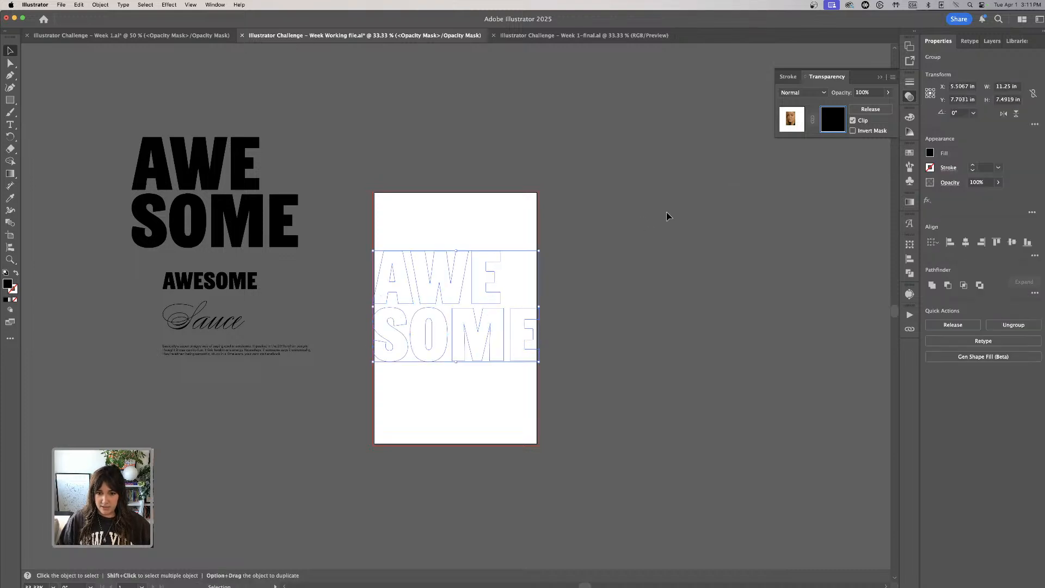
click(748, 178)
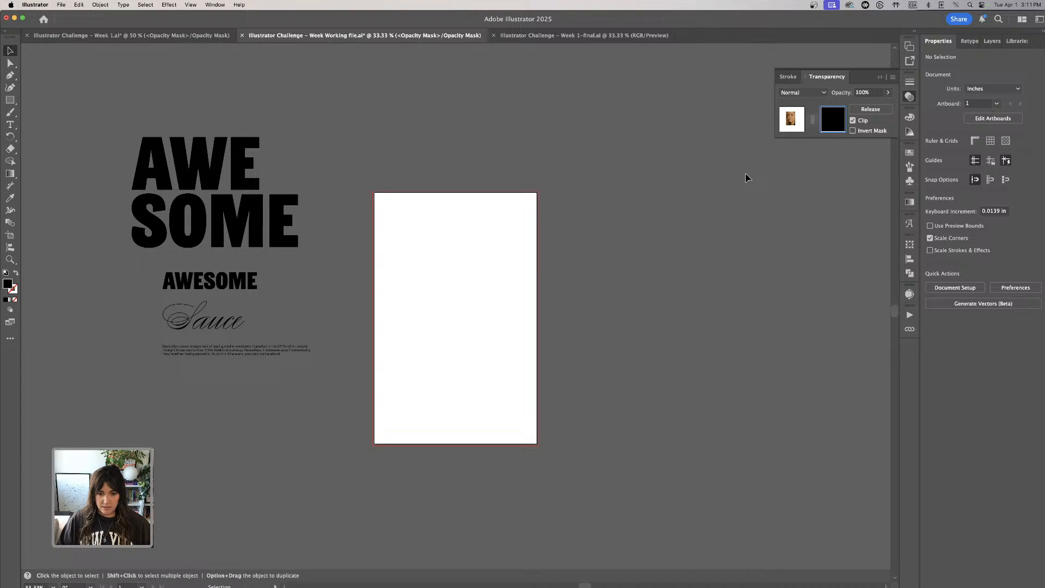
click(787, 125)
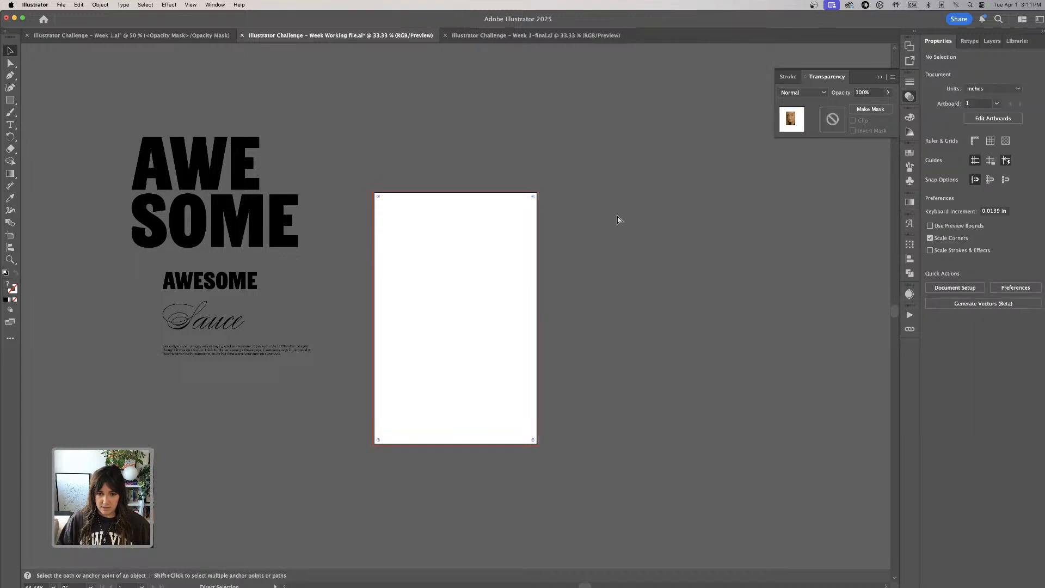
click(534, 246)
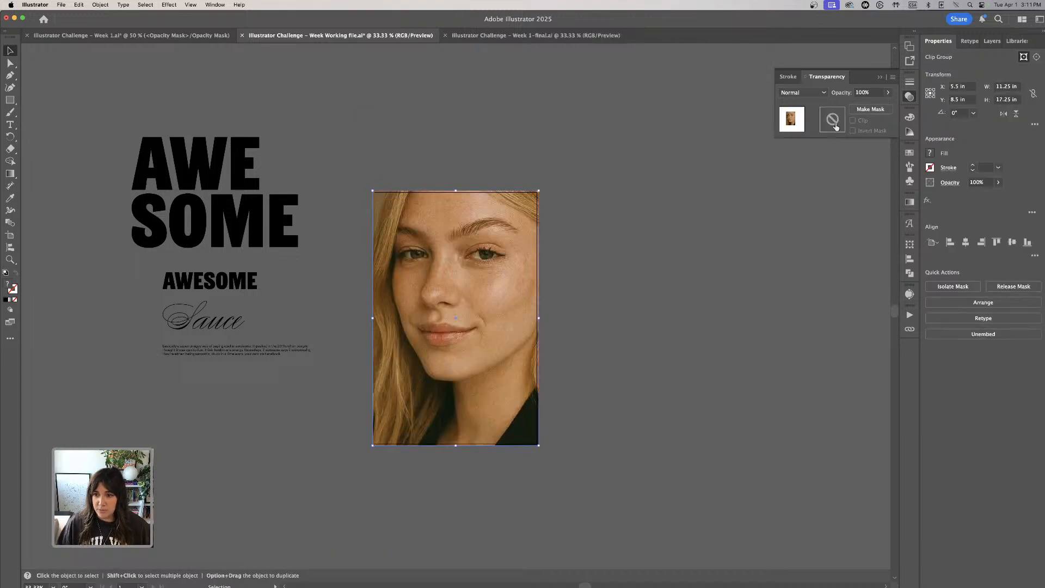
- Create a new opacity mask for the clipped portrait and copy the stacked title group
click(870, 109)
click(767, 180)
click(466, 242)
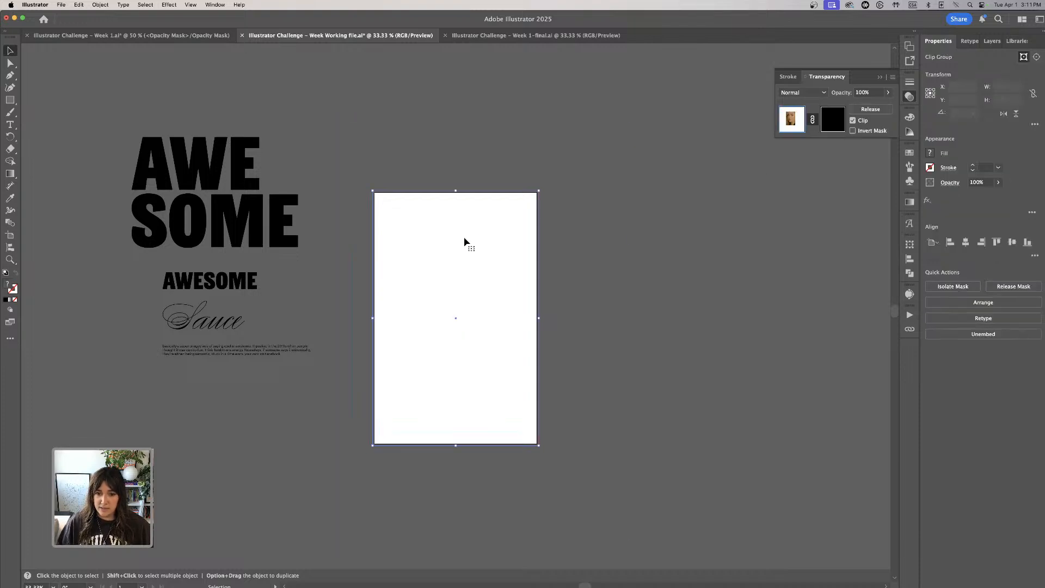
click(209, 179)
drag(196, 151, 253, 210)
key(super+c)
click(698, 222)
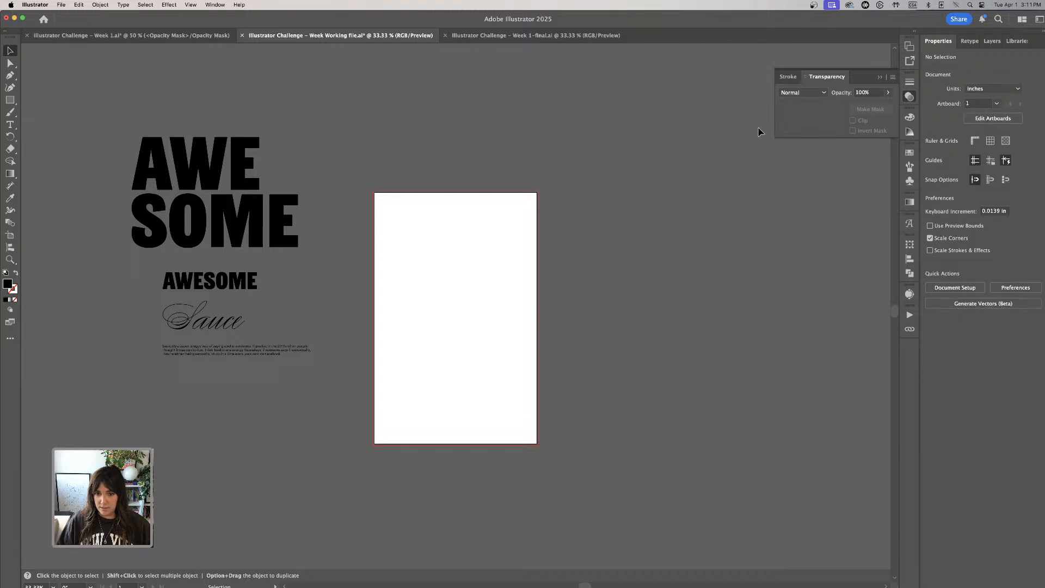
- Paste the stacked title into the portrait's opacity mask and return to editing the artwork
click(491, 267)
click(832, 124)
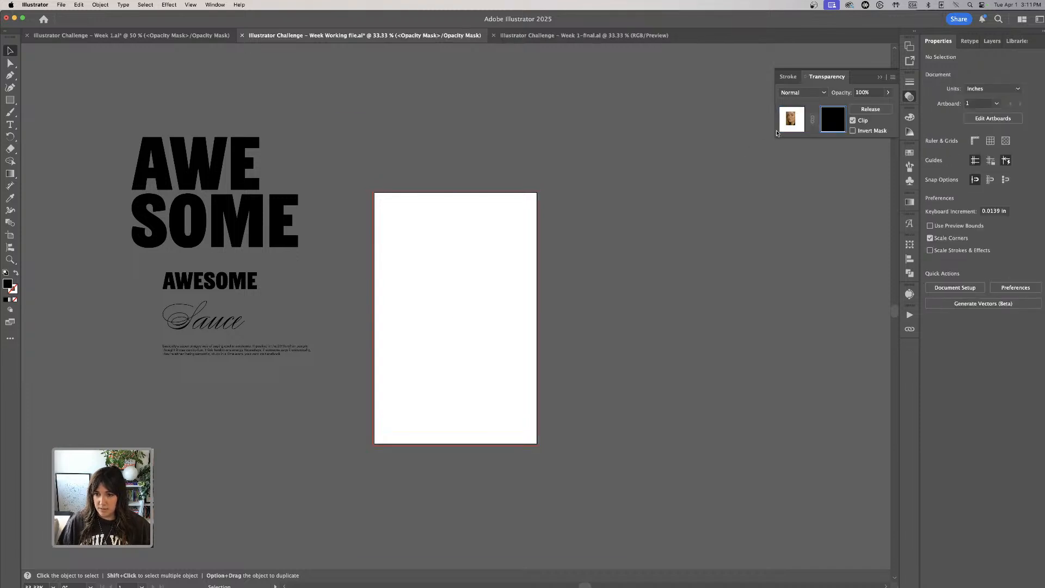
key(super+v)
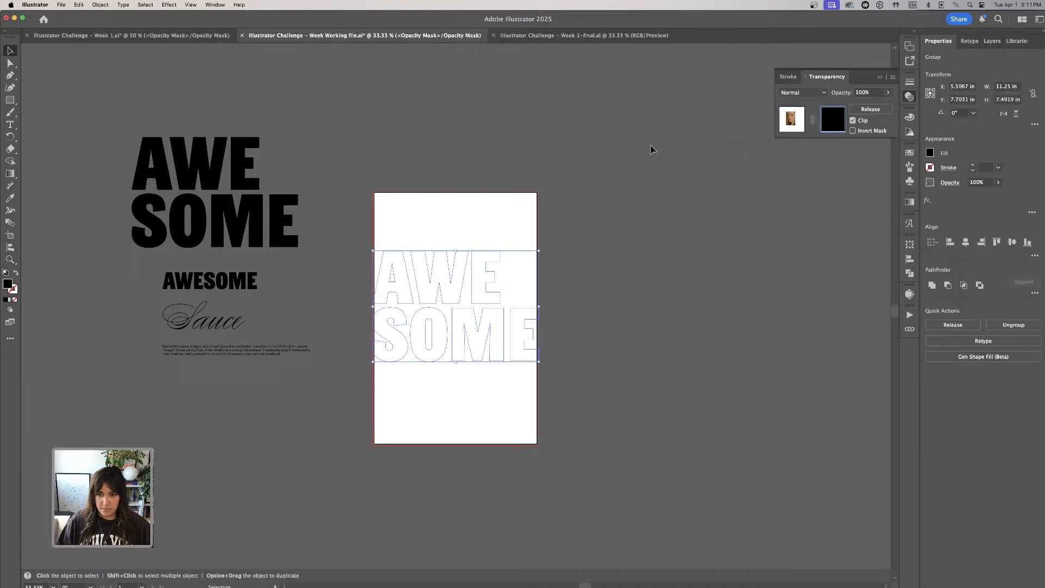
click(652, 147)
click(787, 123)
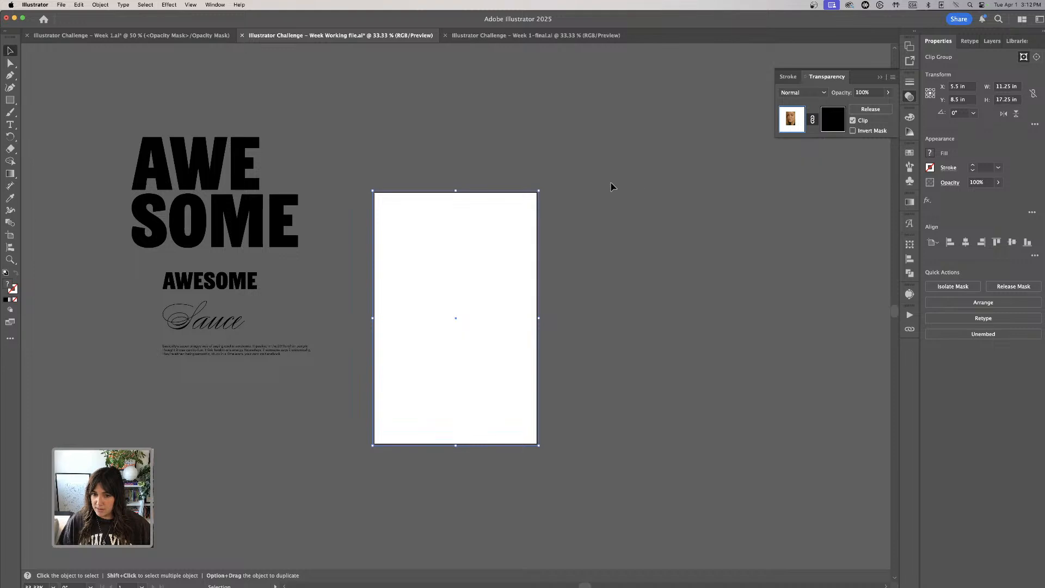
- Move the masked portrait off the artboard into the empty area to its right
click(706, 170)
click(493, 216)
click(101, 5)
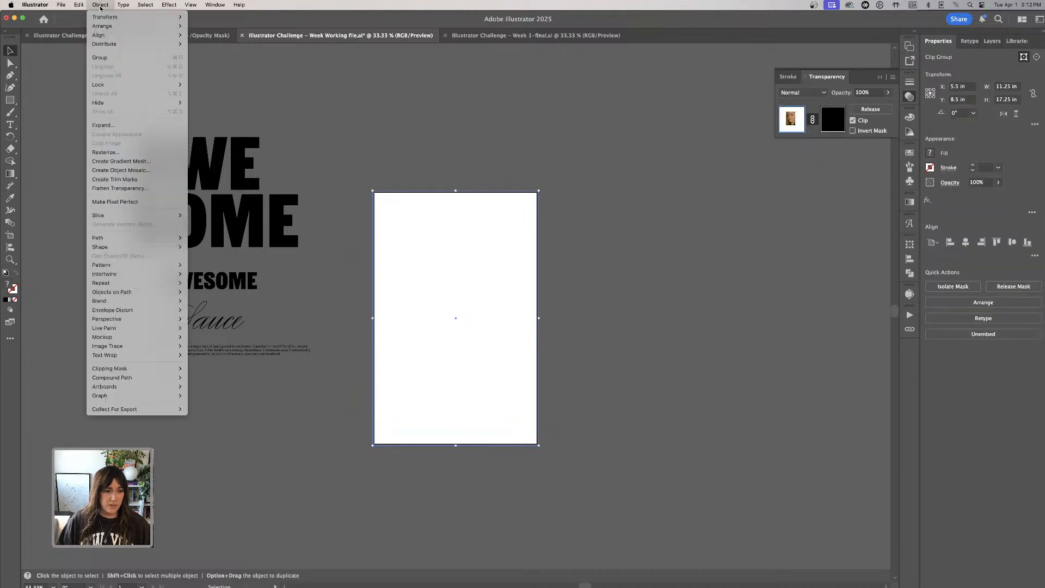
click(145, 405)
click(522, 175)
click(492, 200)
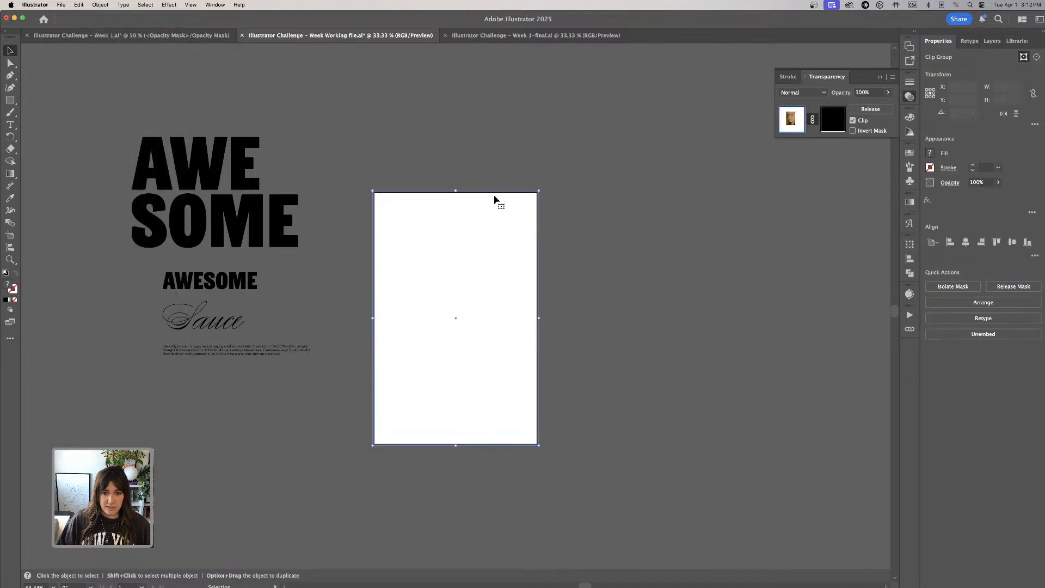
drag(489, 195, 723, 202)
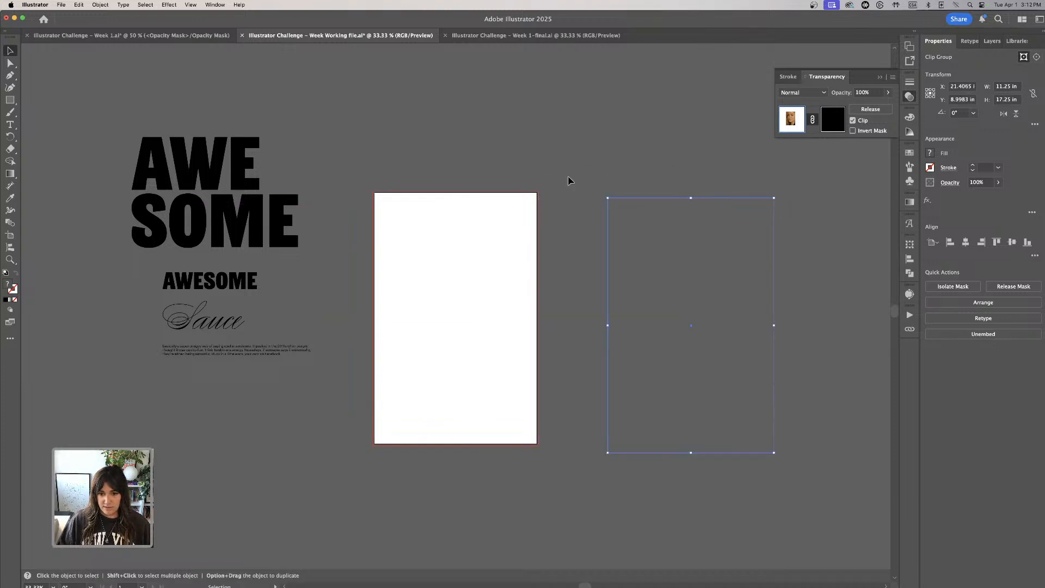
click(674, 173)
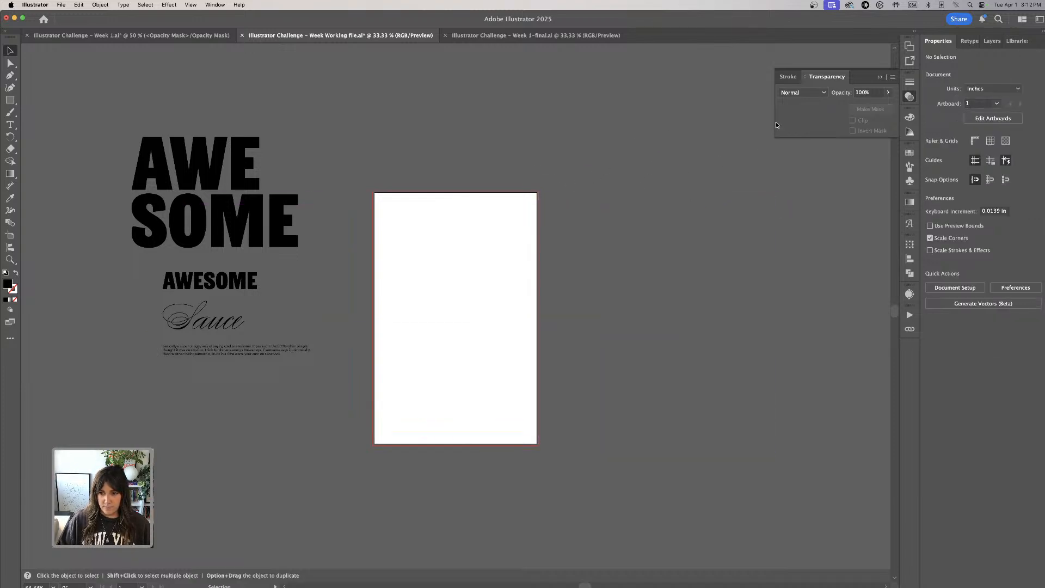
- Release the clipping mask on the portrait's clip group and select the full uncropped portrait
click(623, 212)
key(Delete)
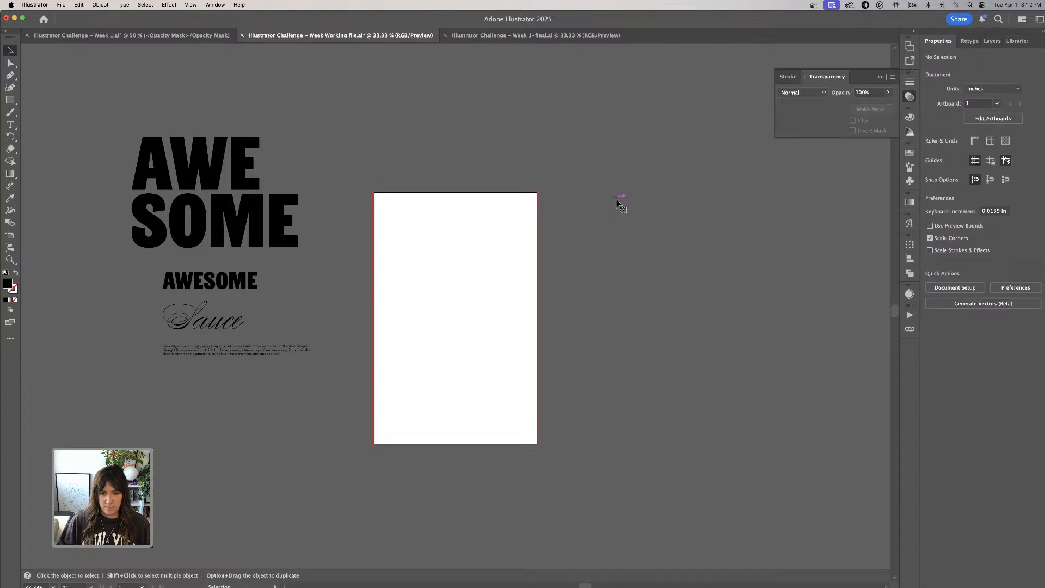
click(538, 236)
click(108, 6)
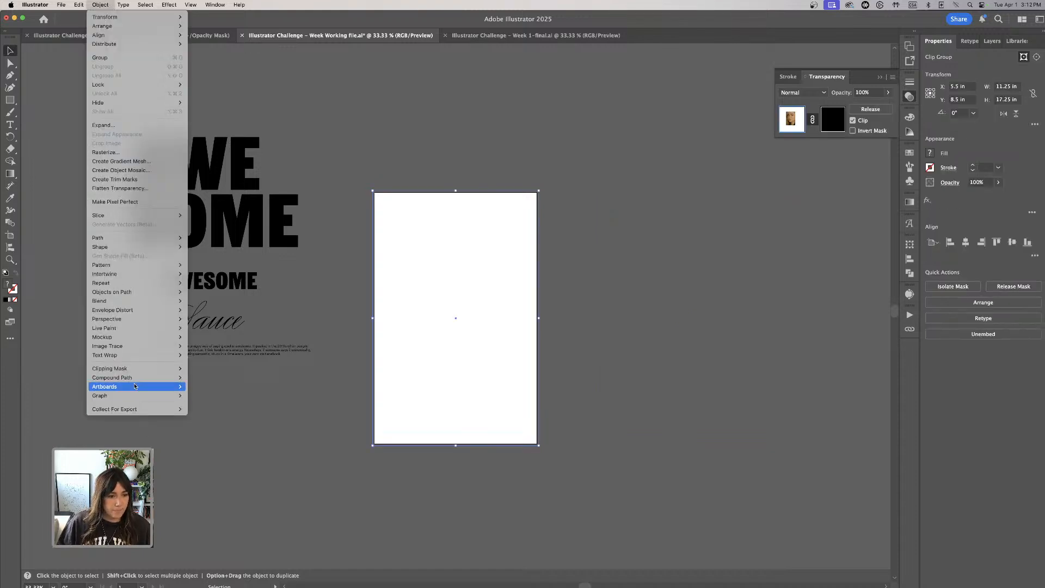
mouse_move(132, 368)
click(205, 377)
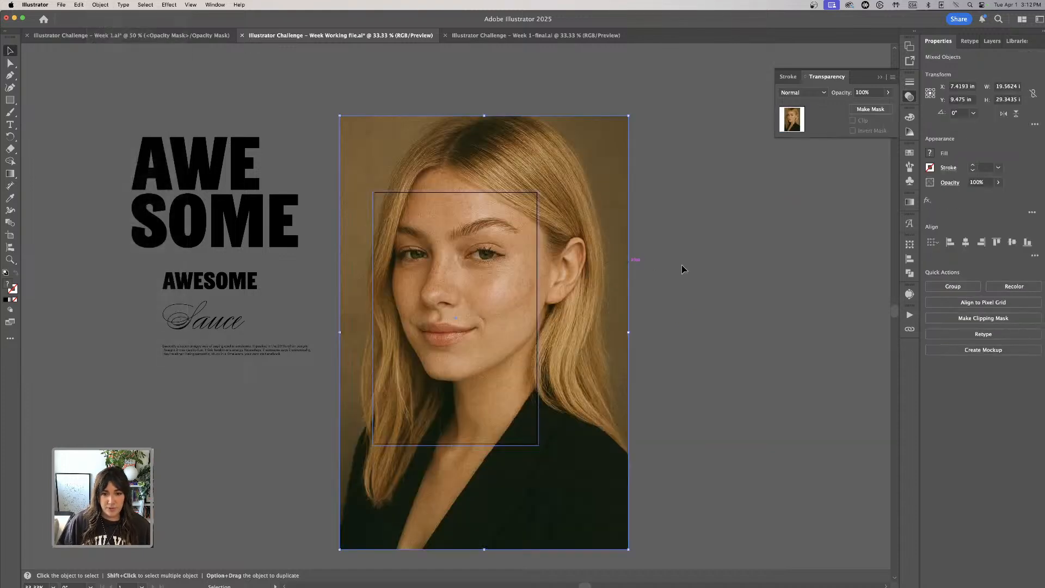
click(637, 262)
click(539, 224)
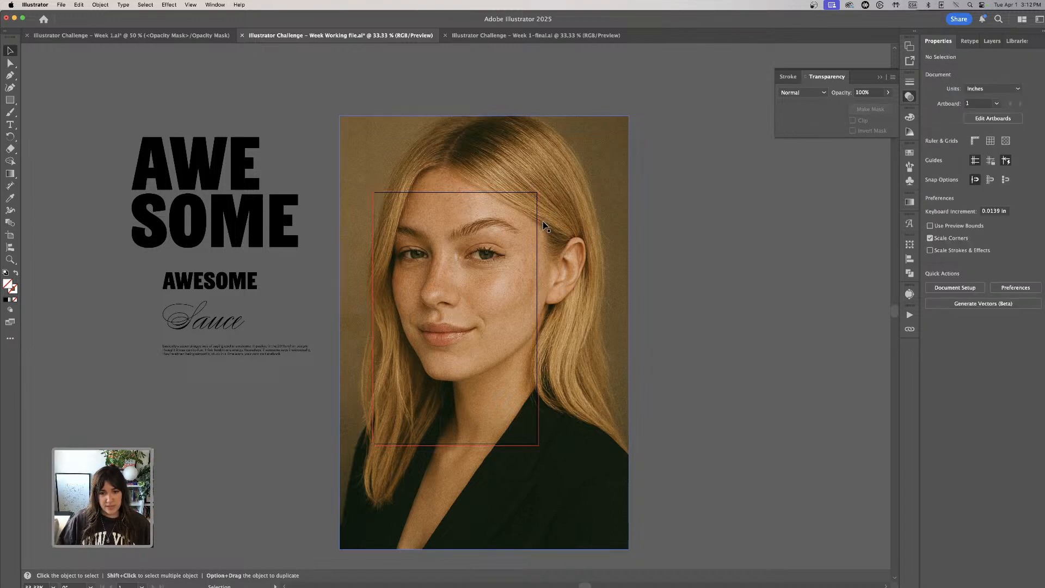
click(613, 256)
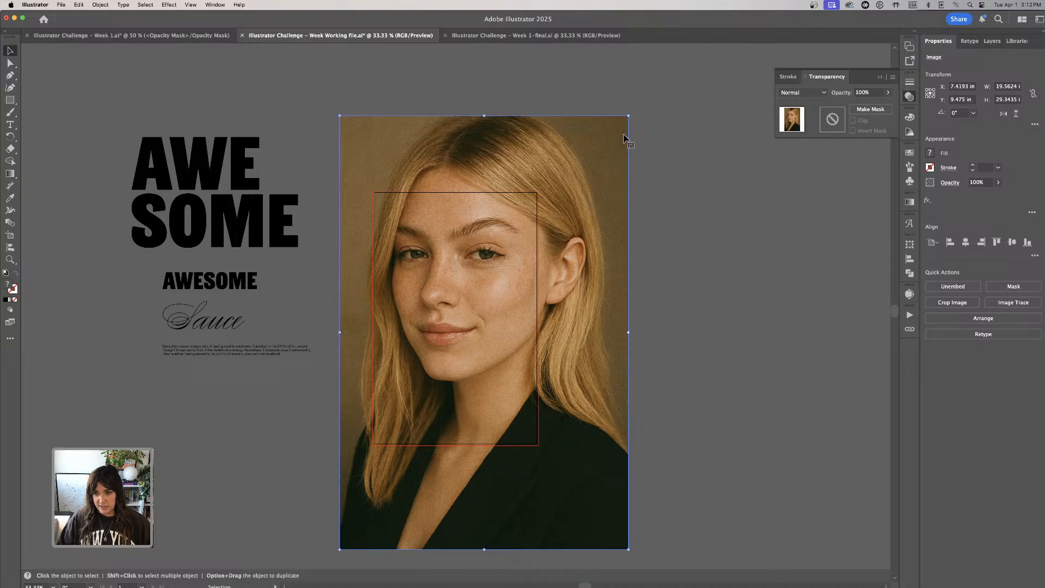
- Try pasting the copied title into a new opacity mask on the uncropped portrait, and undo back to the unmasked image
click(870, 109)
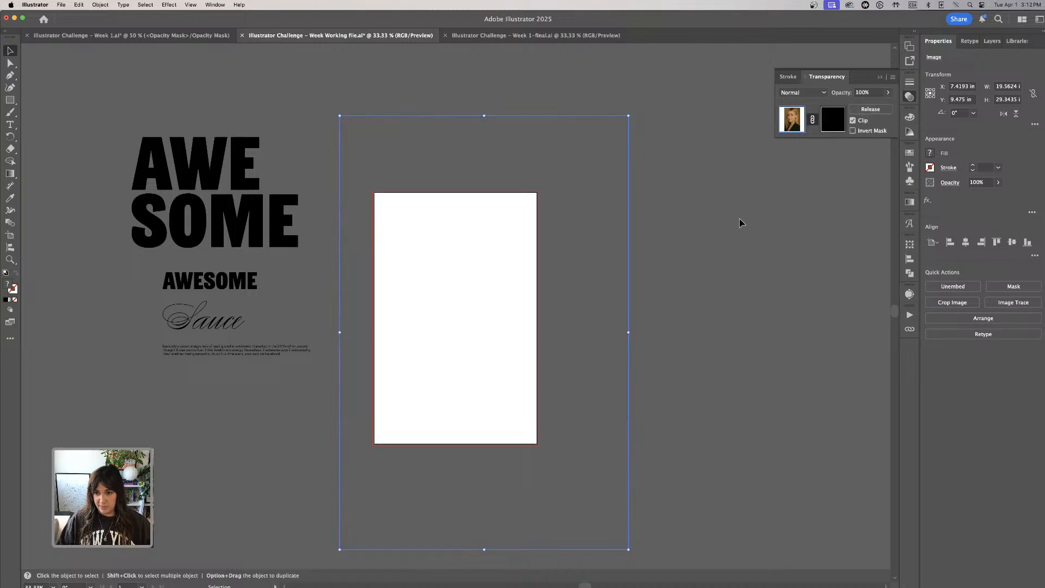
click(824, 126)
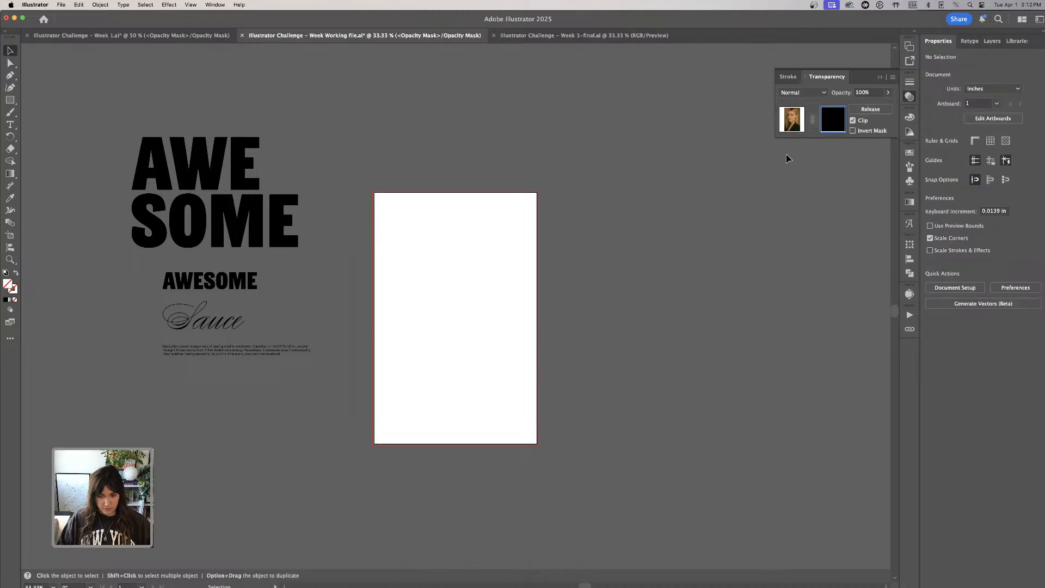
key(super+v)
key(super+z)
key(super+z)
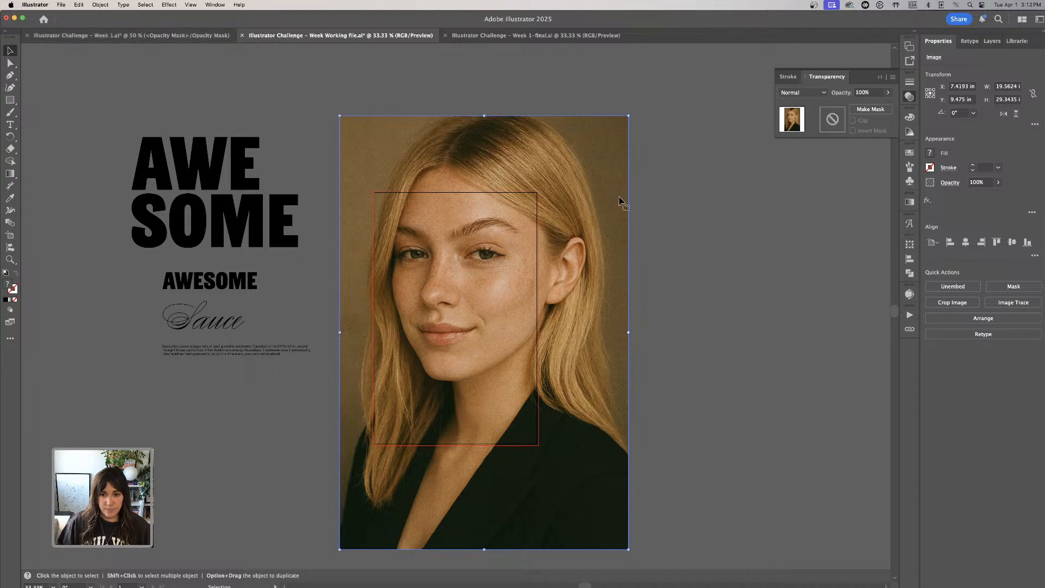
- Move the uncropped portrait off the artboard into the empty area to its right and delete it
drag(621, 202, 625, 194)
key(super+equal)
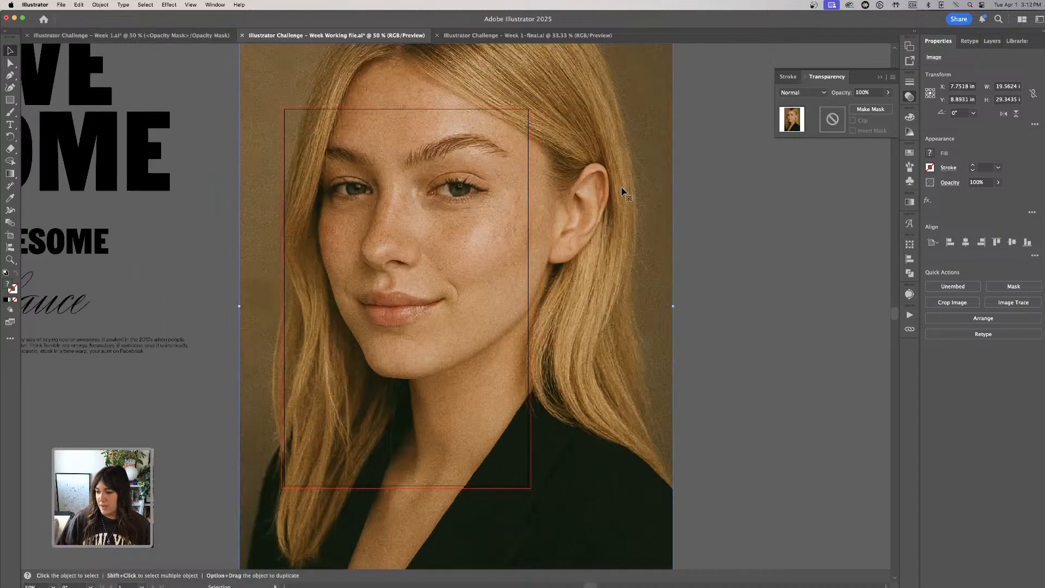
key(super+minus)
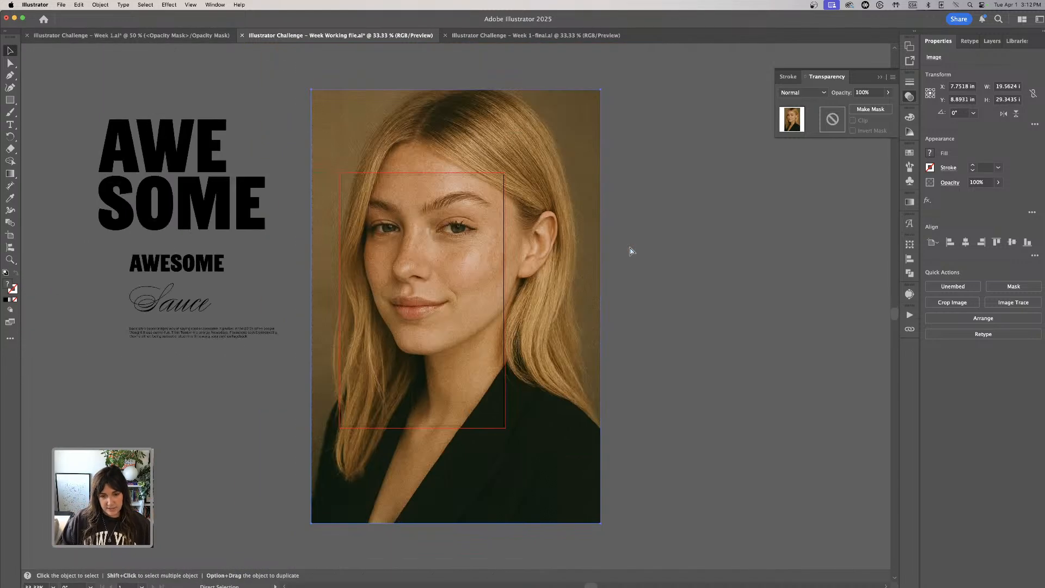
key(super+minus)
drag(467, 230, 651, 217)
click(501, 218)
click(575, 228)
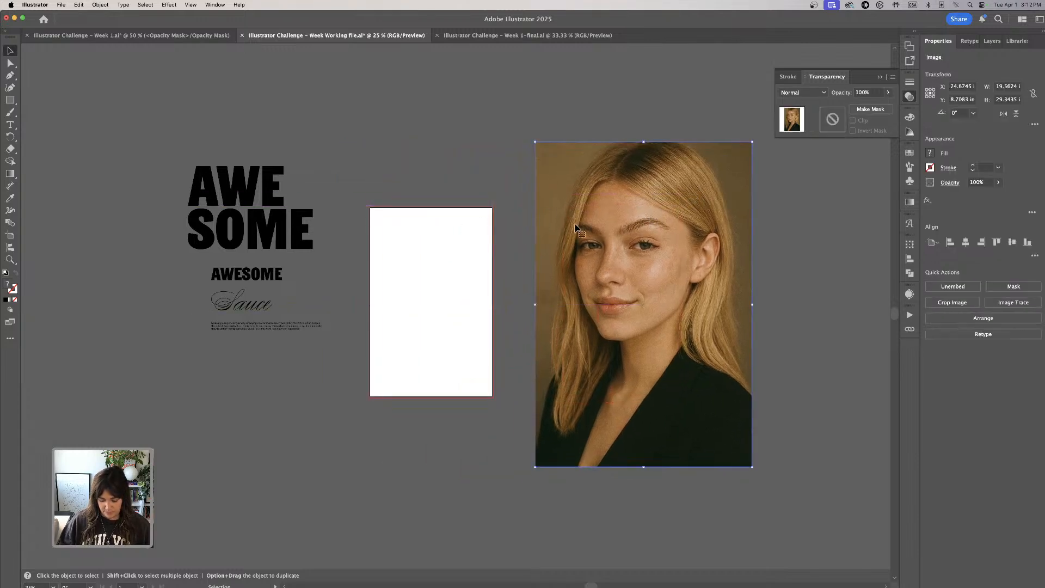
key(Delete)
scroll(442, 197, left, 1)
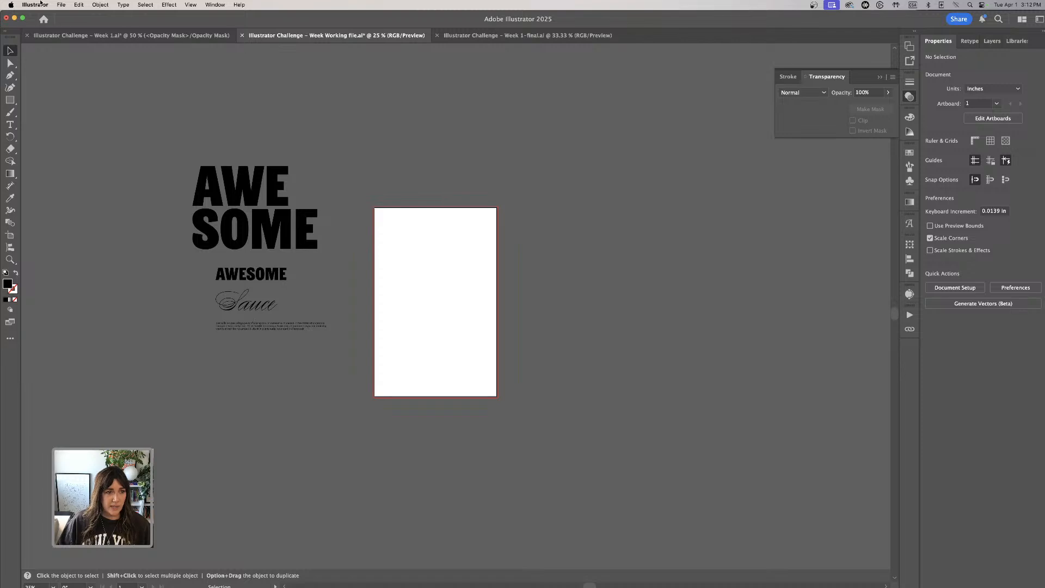
click(79, 4)
click(427, 141)
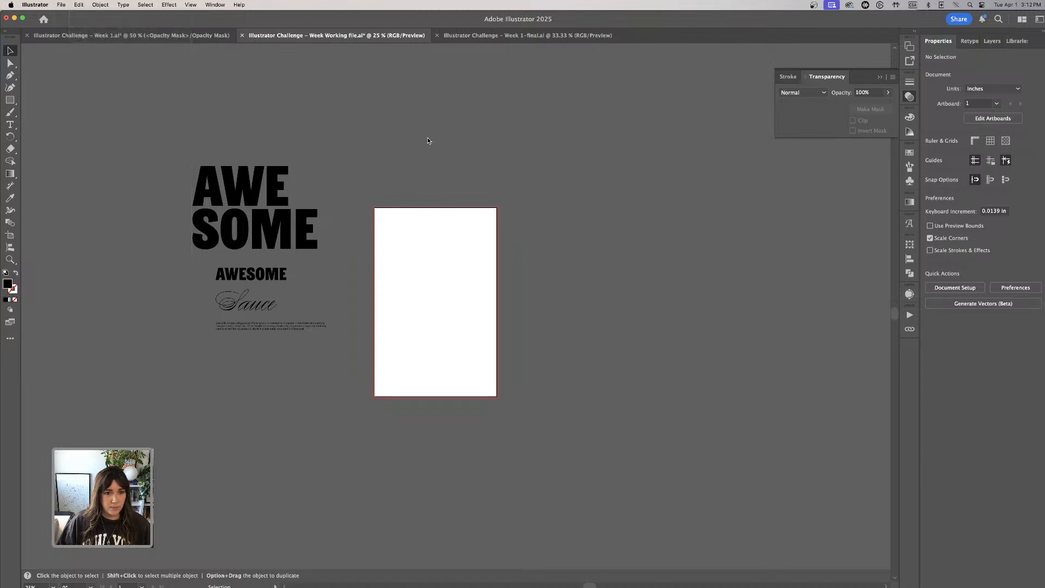
- Try copying the uppermost rounded rectangle from the Week 1 file's opacity mask into the working file, and undo the paste
click(94, 36)
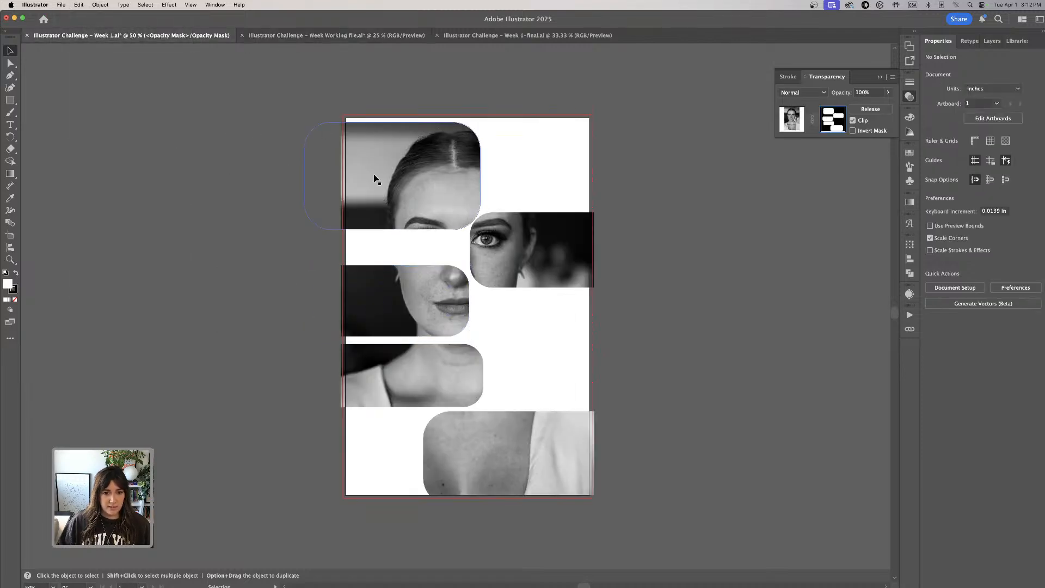
click(420, 179)
click(679, 129)
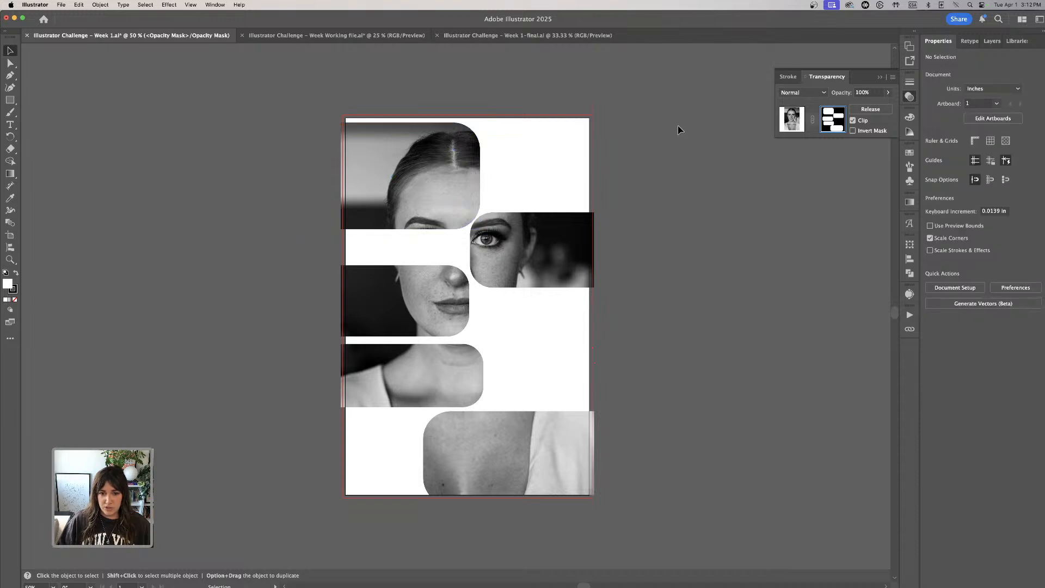
click(347, 129)
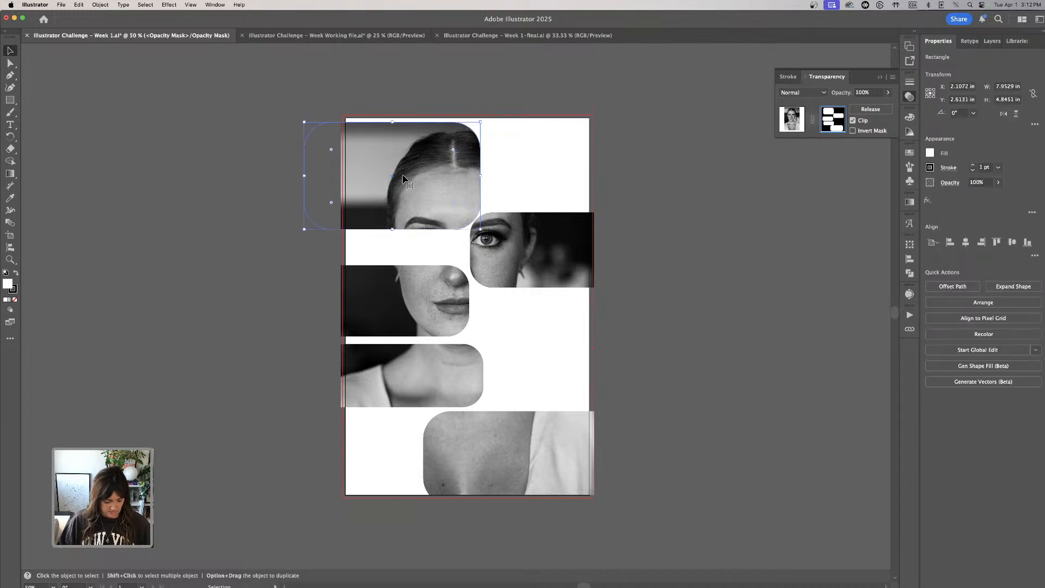
click(373, 36)
key(super+v)
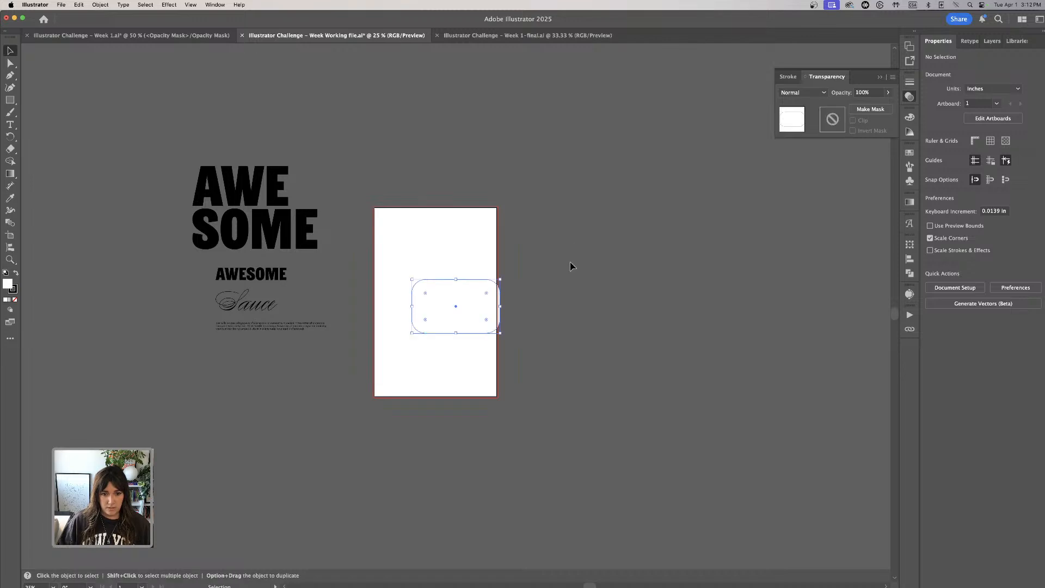
drag(490, 310, 643, 284)
key(super+z)
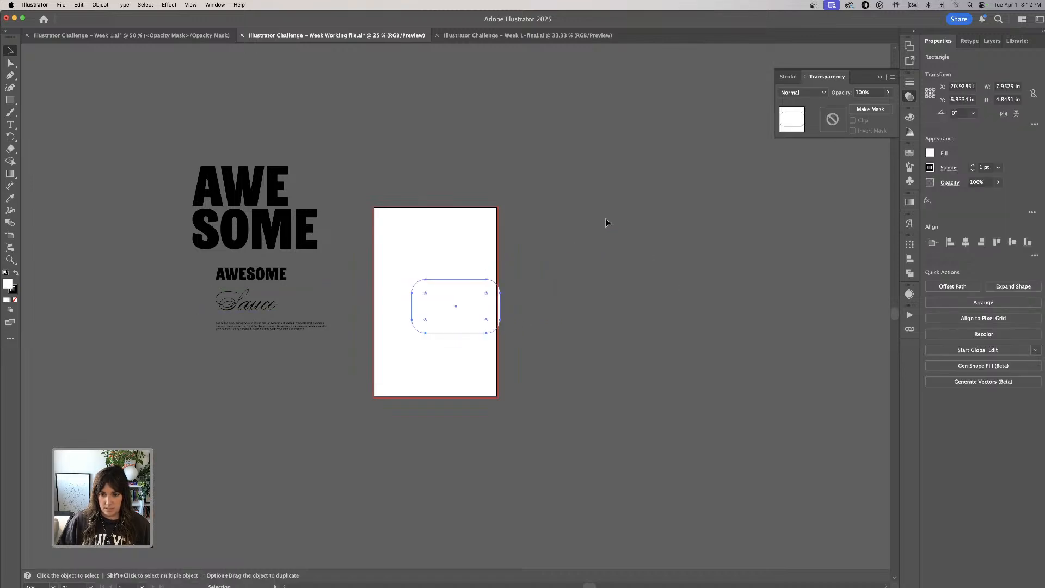
key(super+z)
click(618, 226)
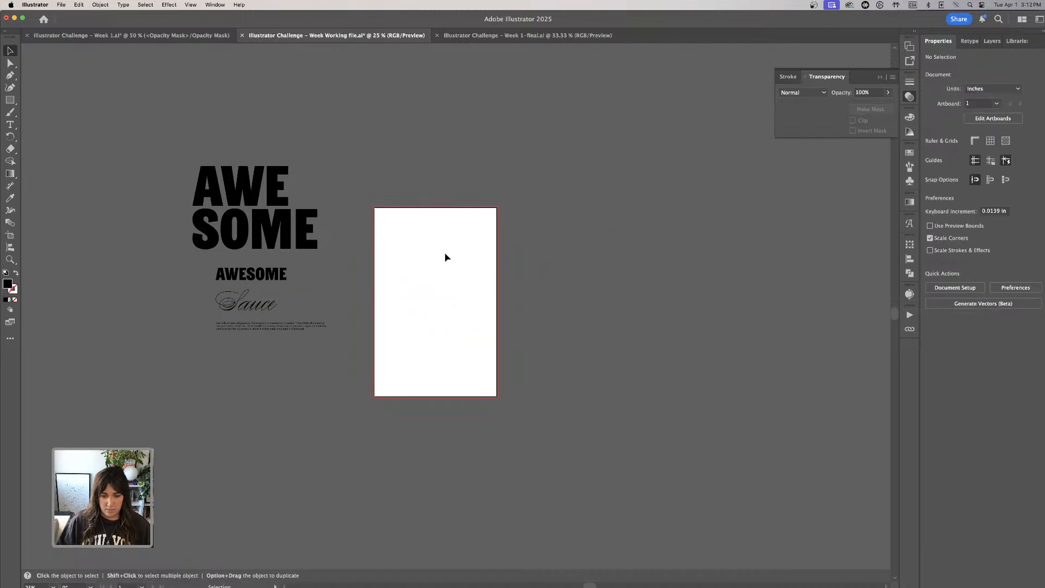
- Start a new document and set its units to inches
key(super+minus)
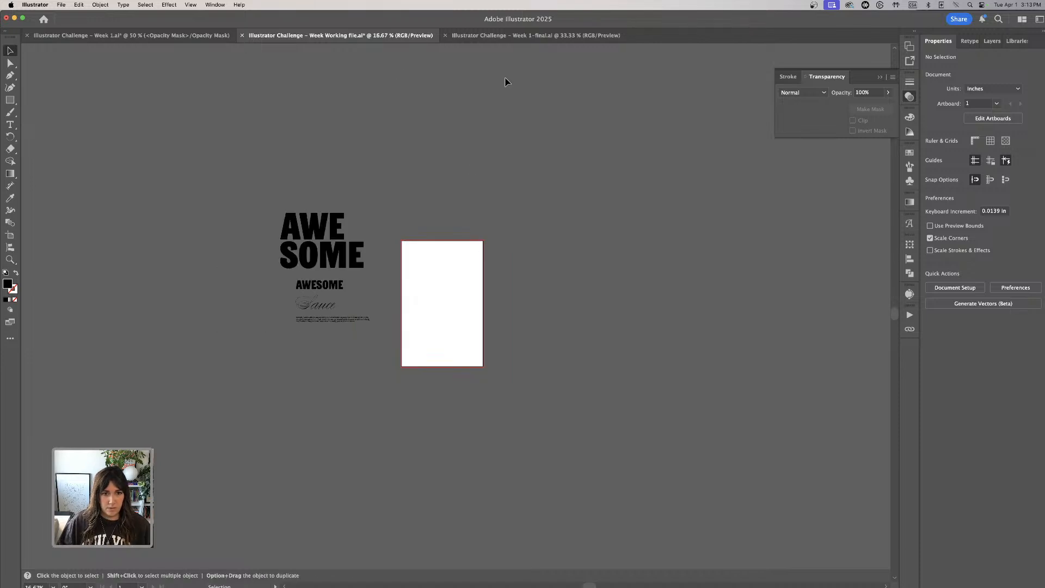
click(60, 5)
click(75, 20)
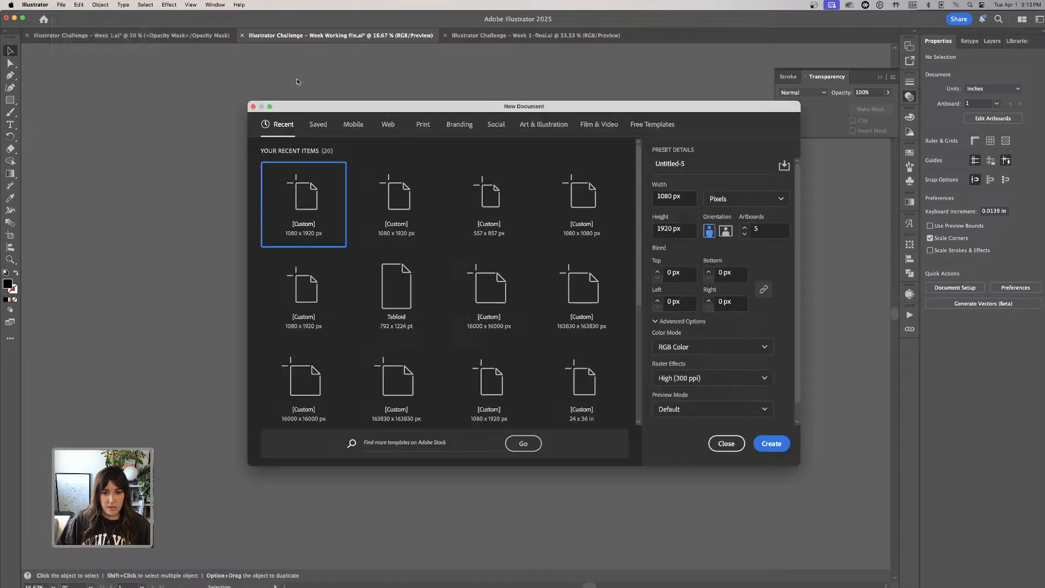
click(687, 197)
drag(687, 196, 622, 189)
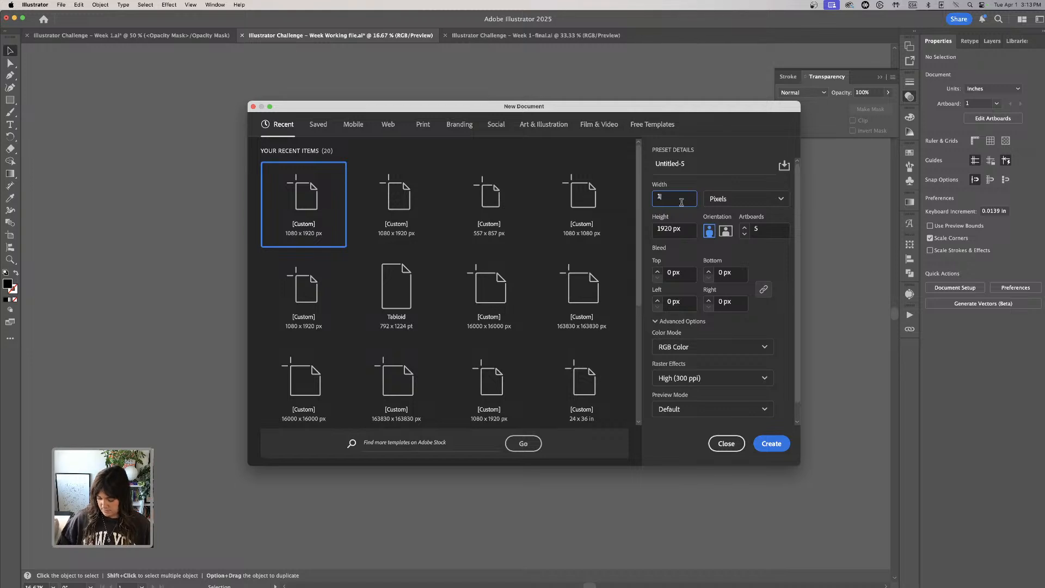
click(679, 234)
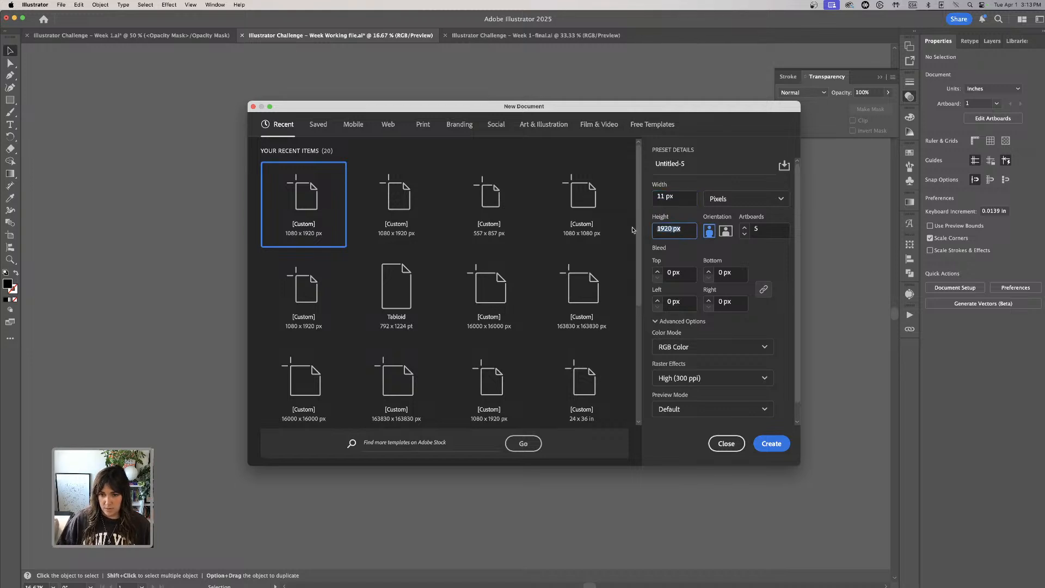
click(745, 199)
click(713, 255)
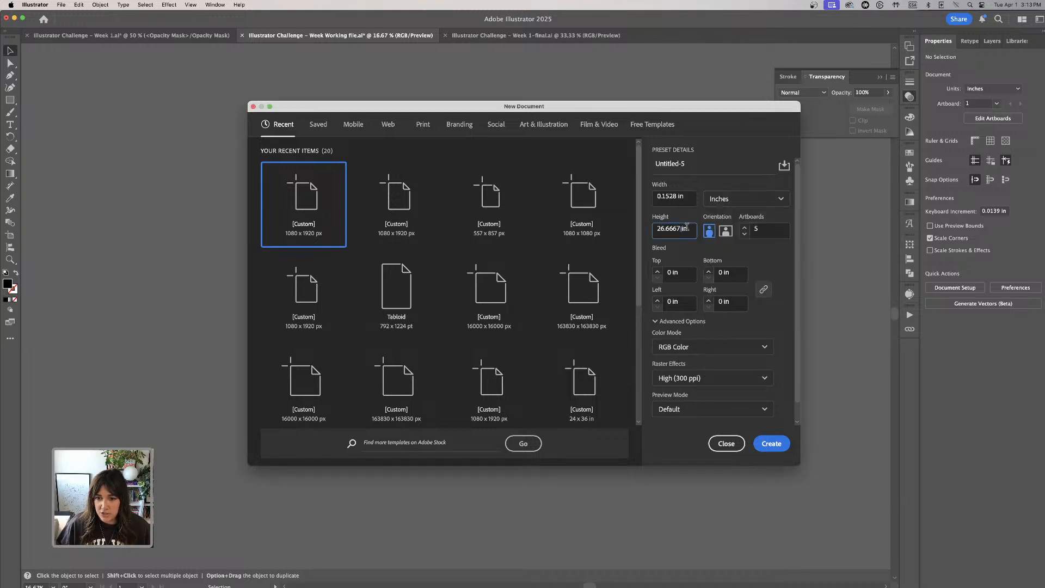
- Set the new document's width to 11 in and height to 17 in, and create it
drag(689, 196, 671, 199)
text(11)
key(Tab)
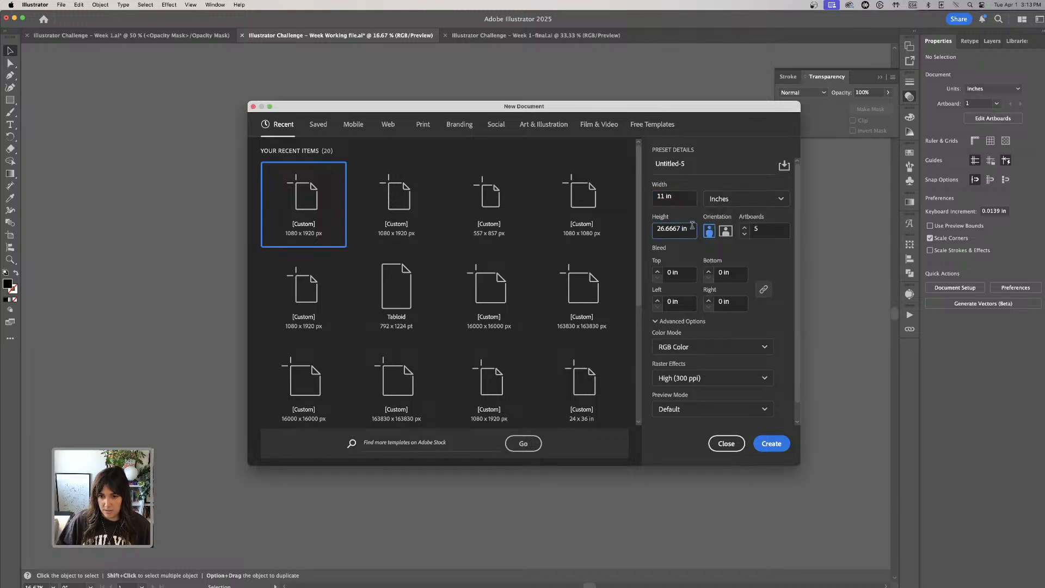
text(17)
key(Return)
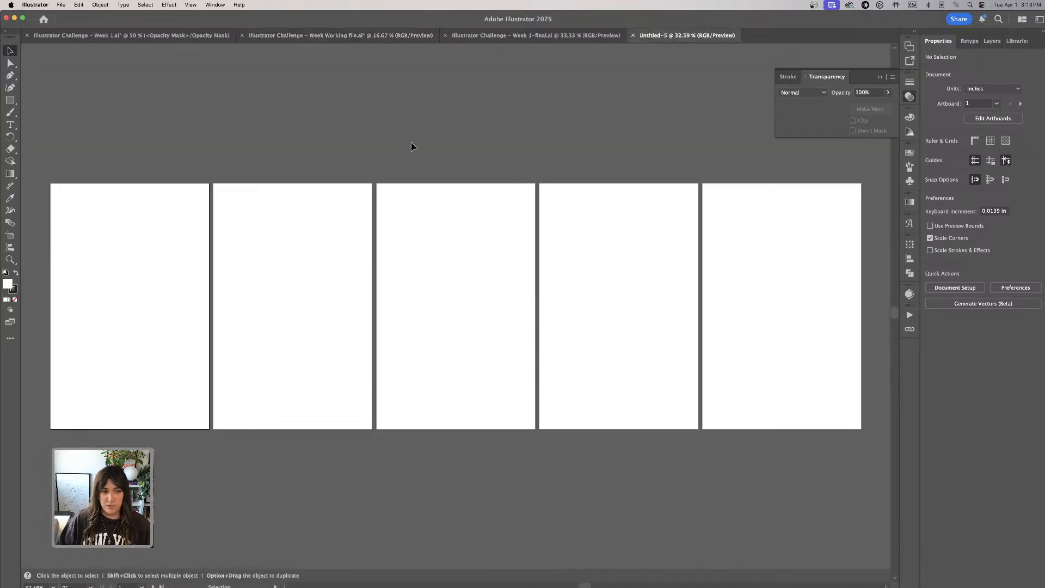
- Delete the four extra artboards so that only Artboard 1 remains, and return to the Selection tool
click(7, 238)
click(299, 256)
key(Delete)
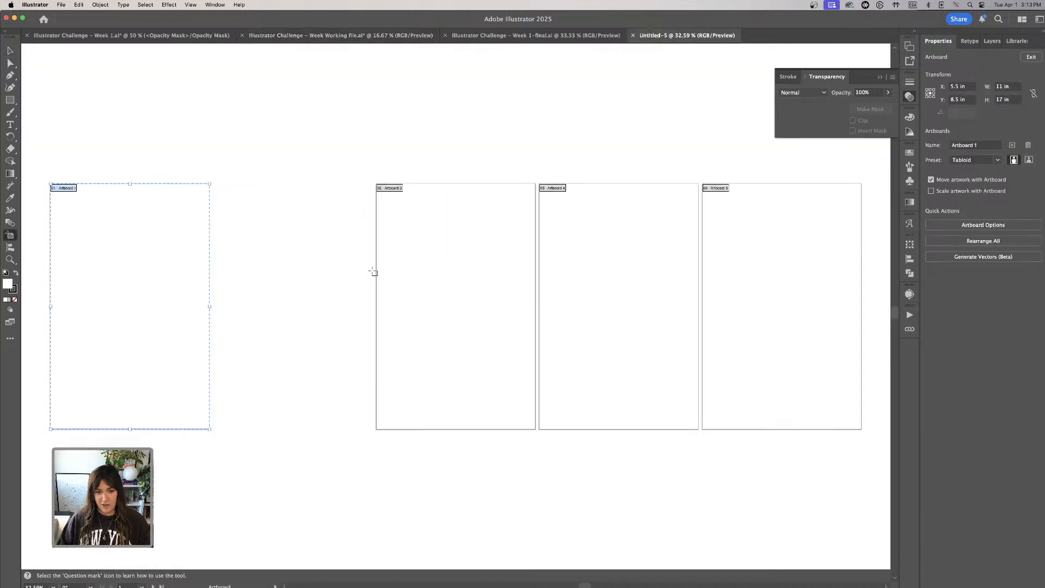
drag(479, 279, 507, 278)
key(Delete)
key(Delete)
key(Delete)
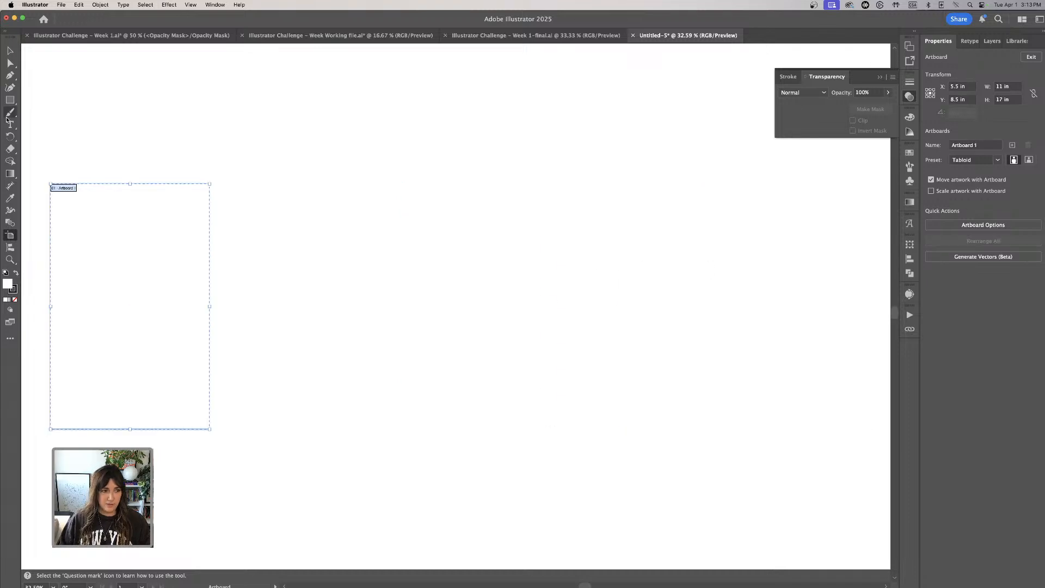
click(10, 51)
scroll(181, 211, left, 10)
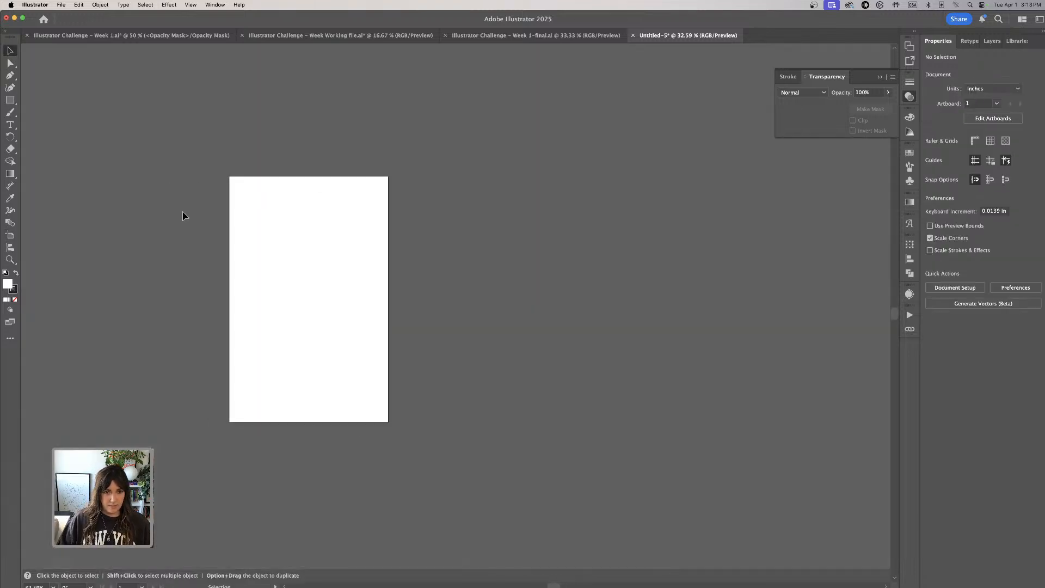
- In the Week Working file, undo the portrait's deletion, shift the restored portrait to the right and copy it
click(377, 37)
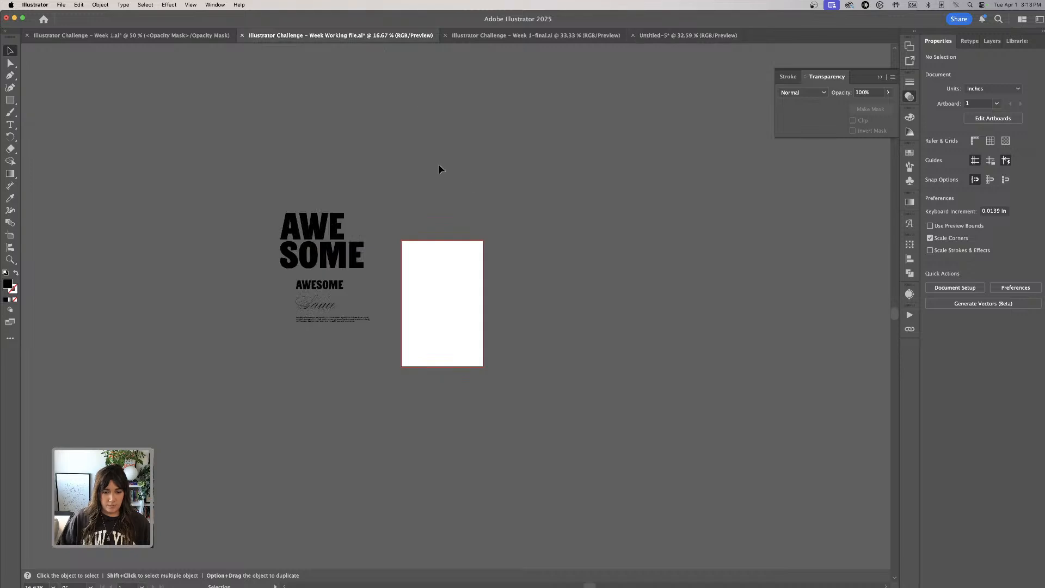
key(super+z)
click(563, 217)
drag(506, 217, 555, 210)
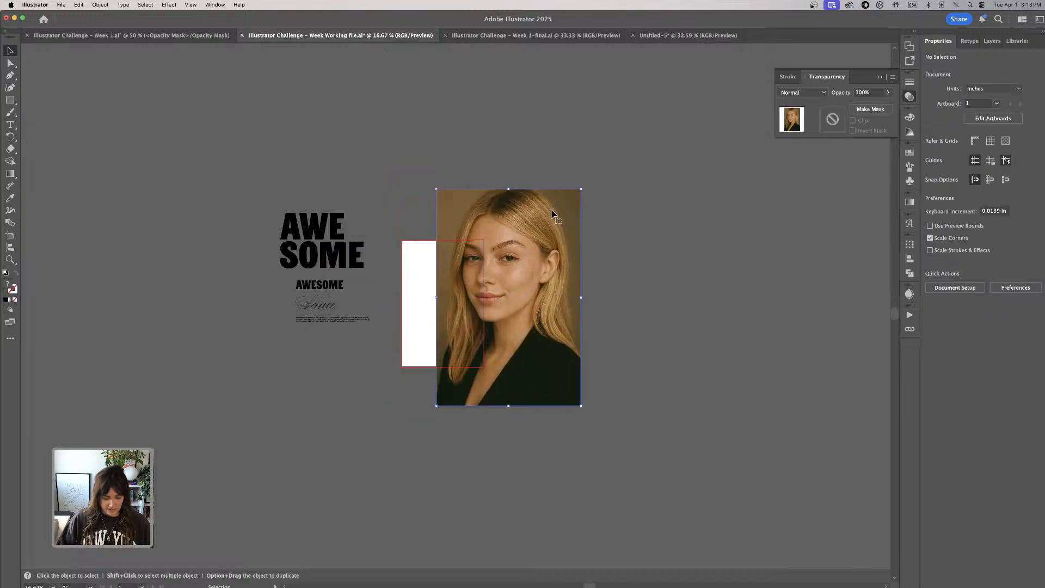
- Paste the portrait into the new 11 x 17 in document and position it over the artboard
click(688, 36)
key(super+v)
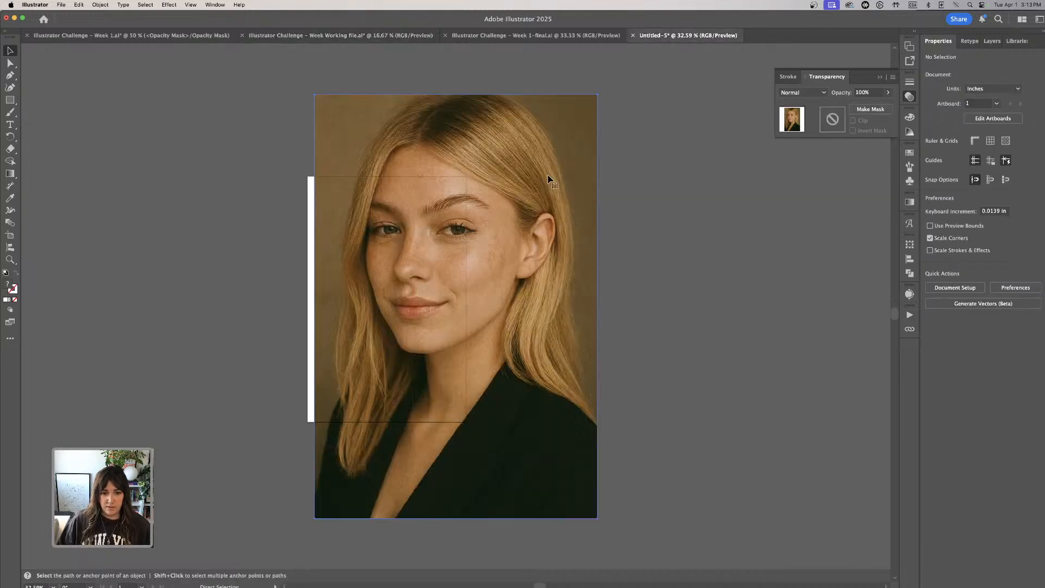
drag(492, 308, 459, 309)
key(super+equal)
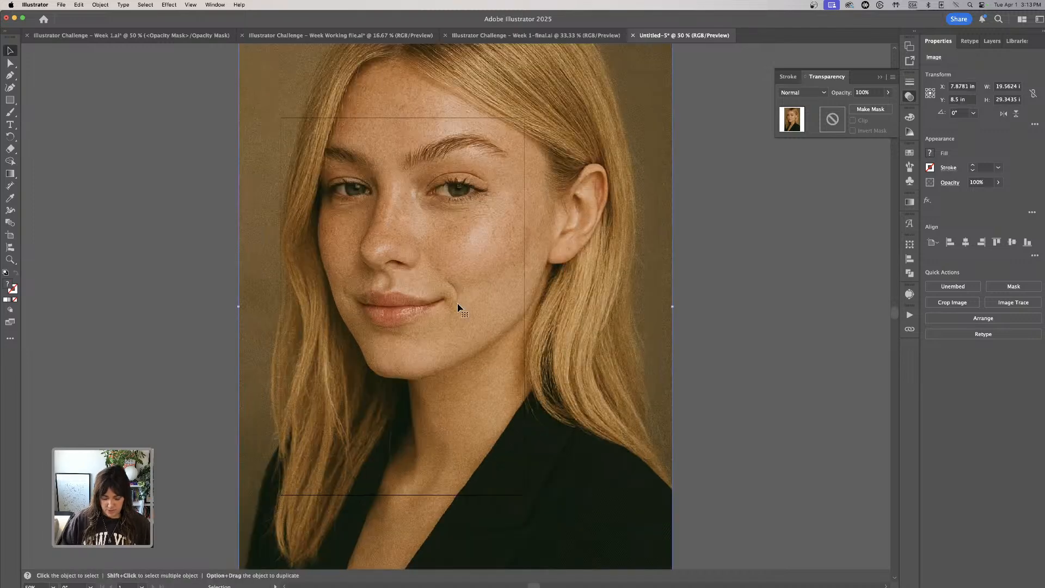
key(super+minus)
key(super+minus)
click(567, 206)
drag(498, 182, 497, 194)
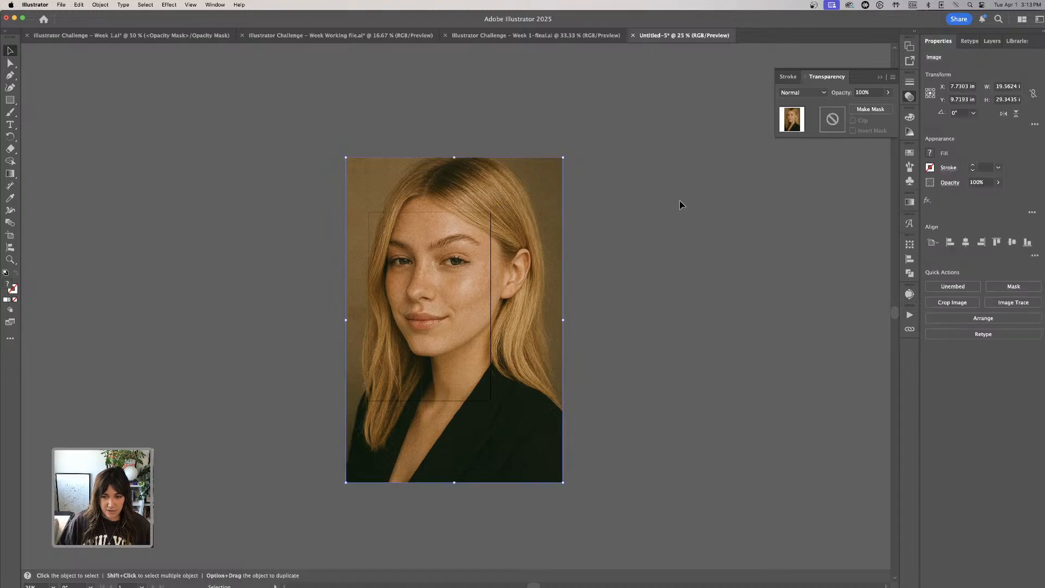
- Create an opacity mask on the portrait, and paste the title, script and body text from the Week Working file beside the artboard
click(877, 110)
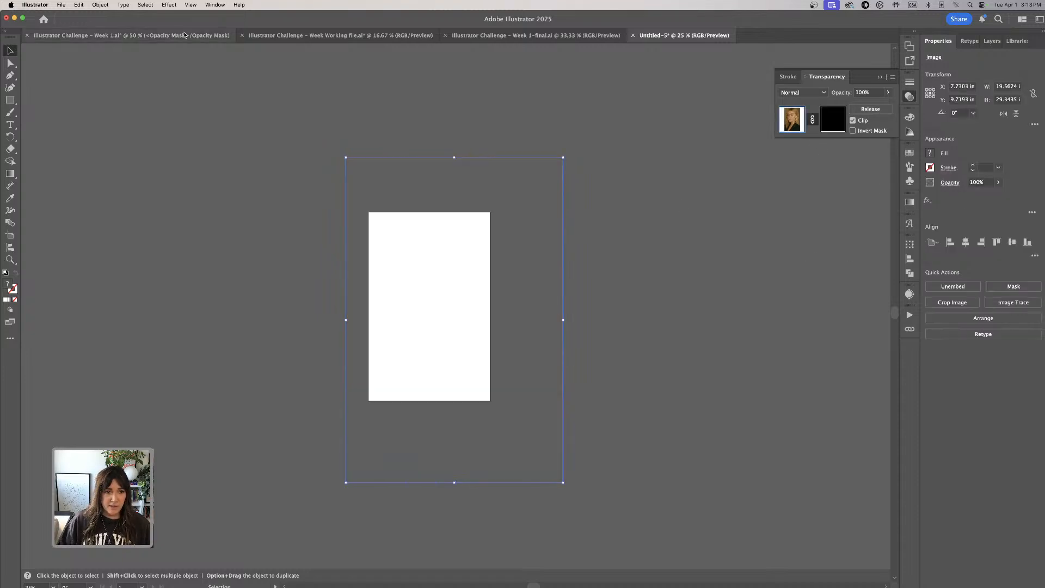
click(337, 35)
click(327, 346)
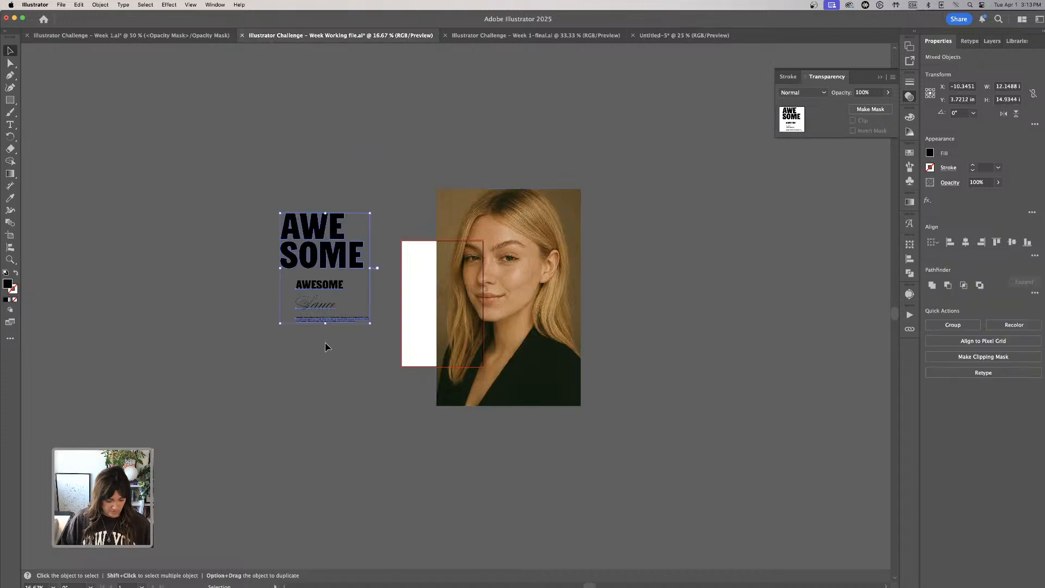
click(683, 36)
click(684, 151)
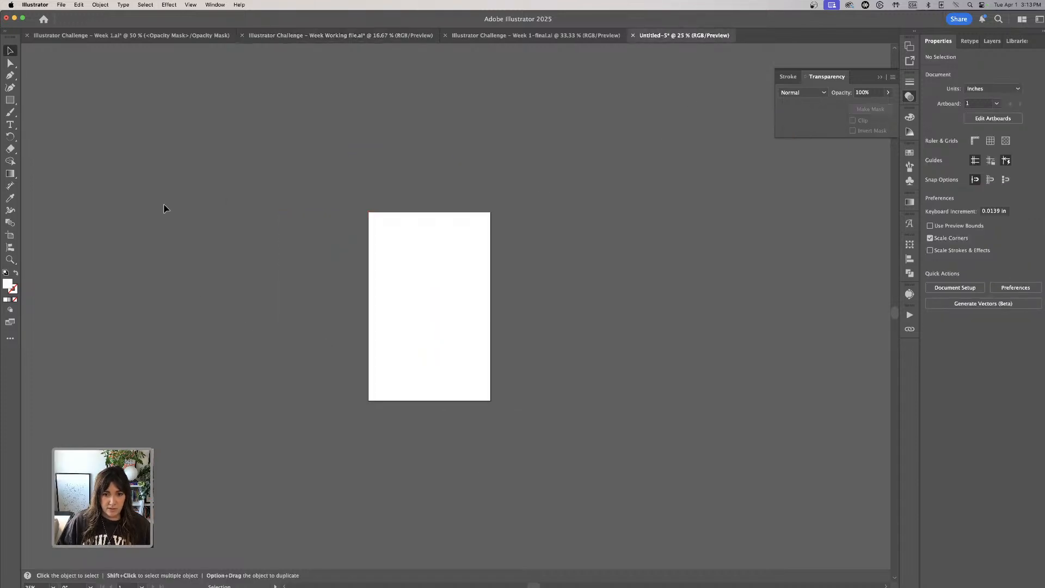
key(super+v)
drag(487, 287, 243, 291)
- Copy the stacked AWESOME title and try pasting it into the portrait's opacity mask
click(428, 198)
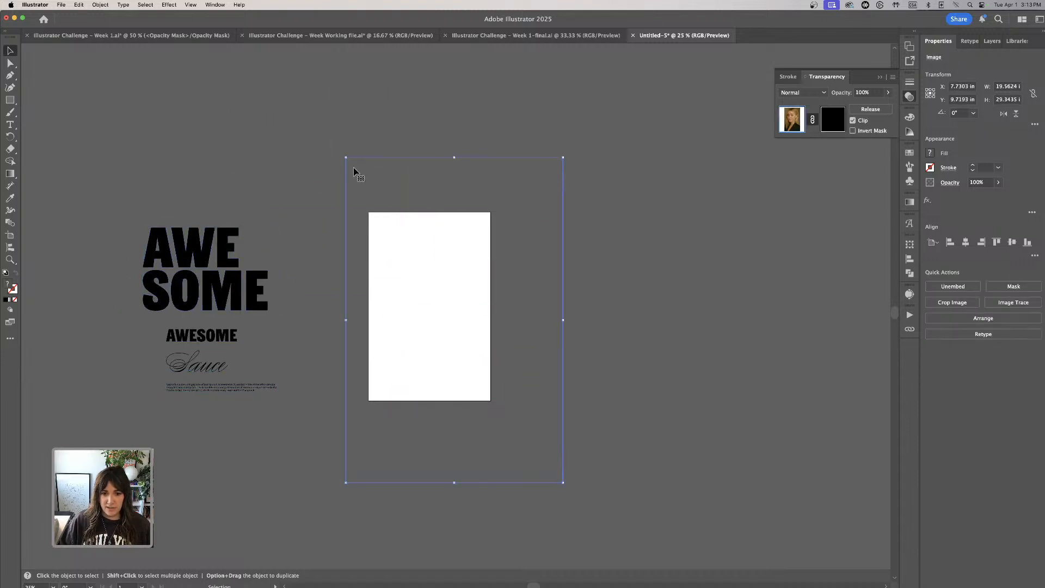
click(210, 163)
click(243, 296)
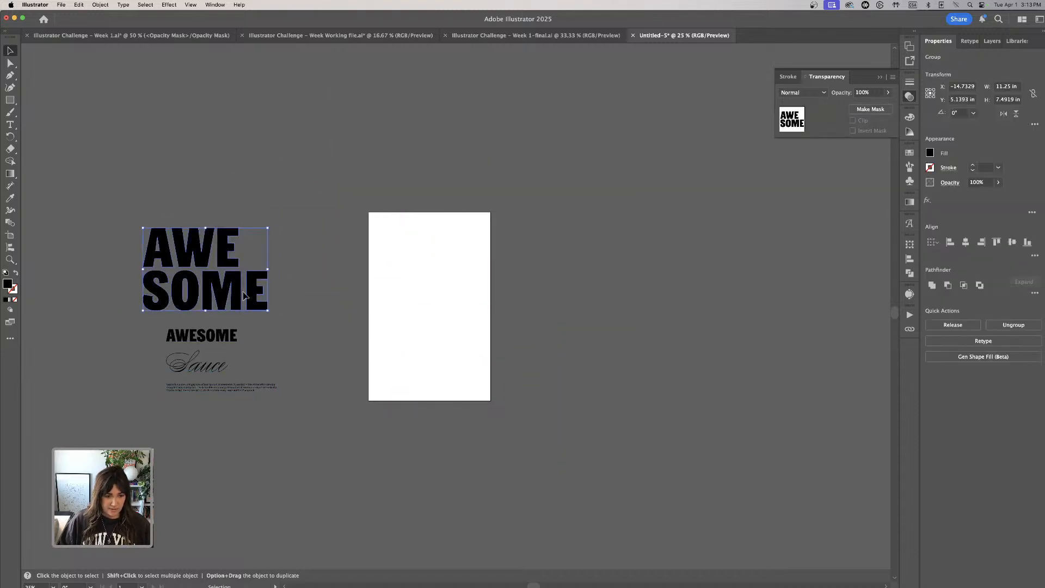
click(397, 270)
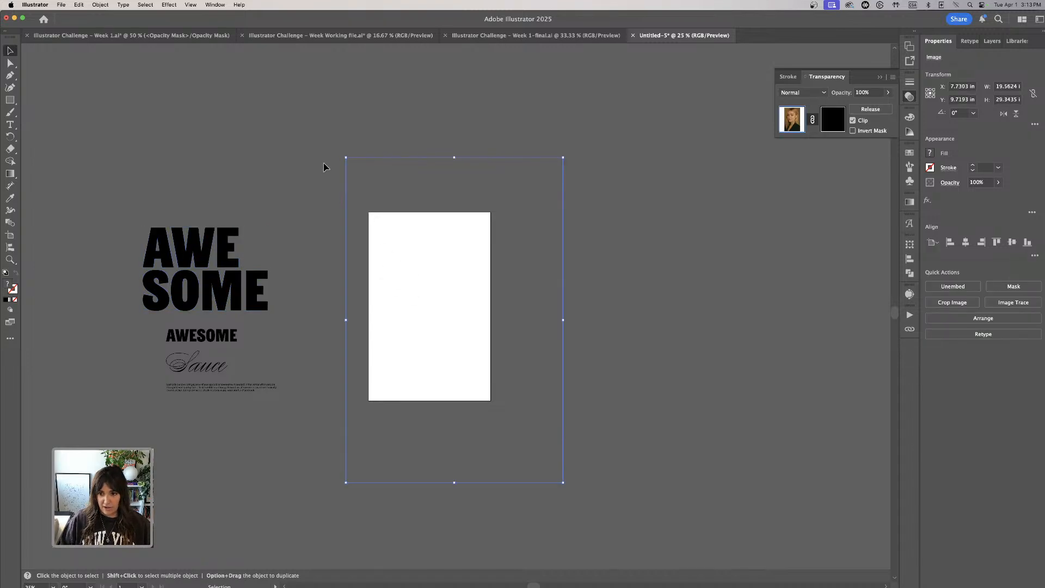
scroll(326, 166, left, 2)
click(835, 124)
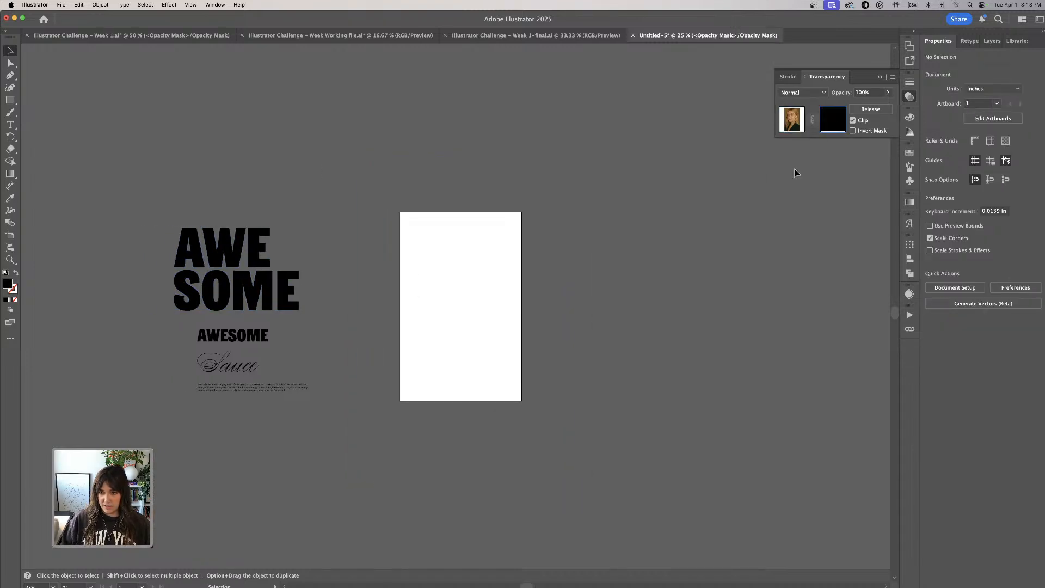
key(super+v)
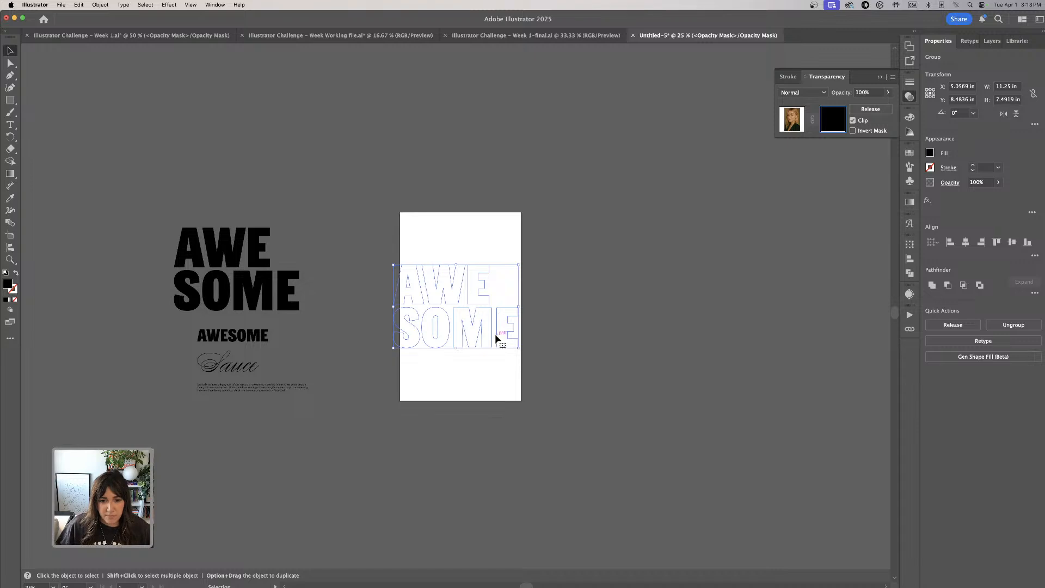
- Undo the mask attempt and the text pasting back to the unmasked portrait, and deselect it
click(598, 308)
key(super+z)
key(super+z)
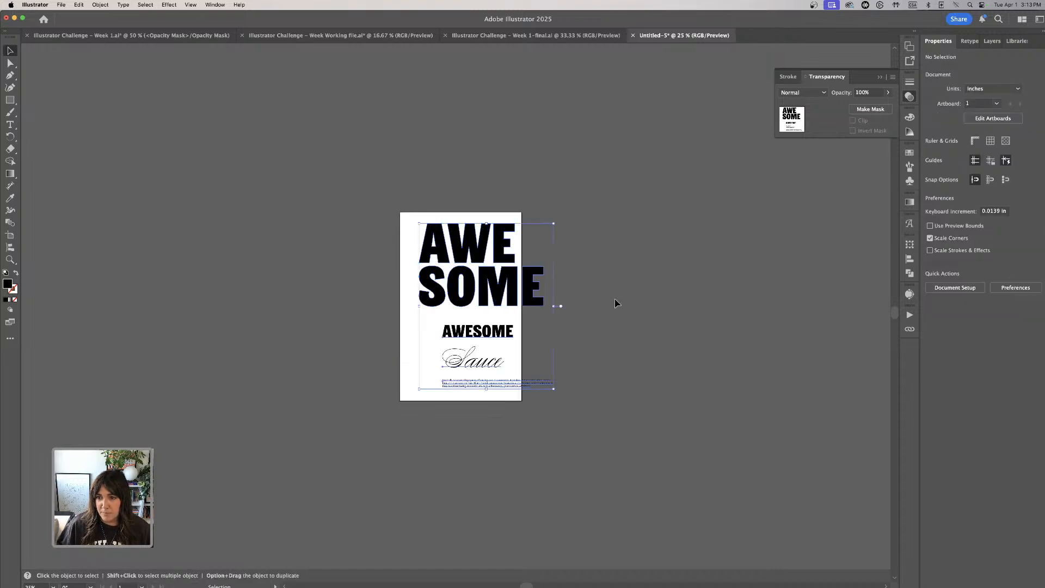
click(455, 215)
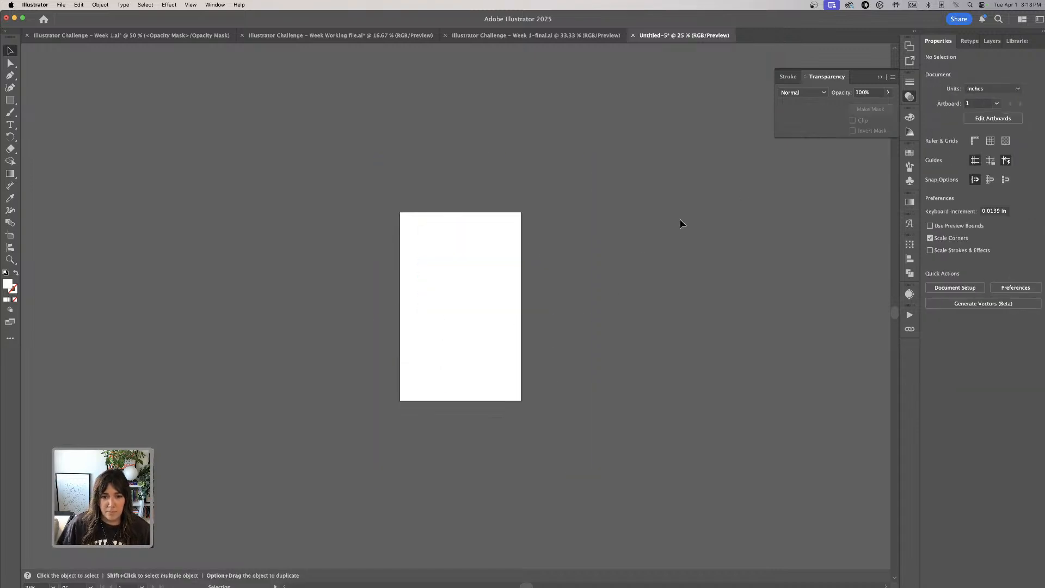
key(super+v)
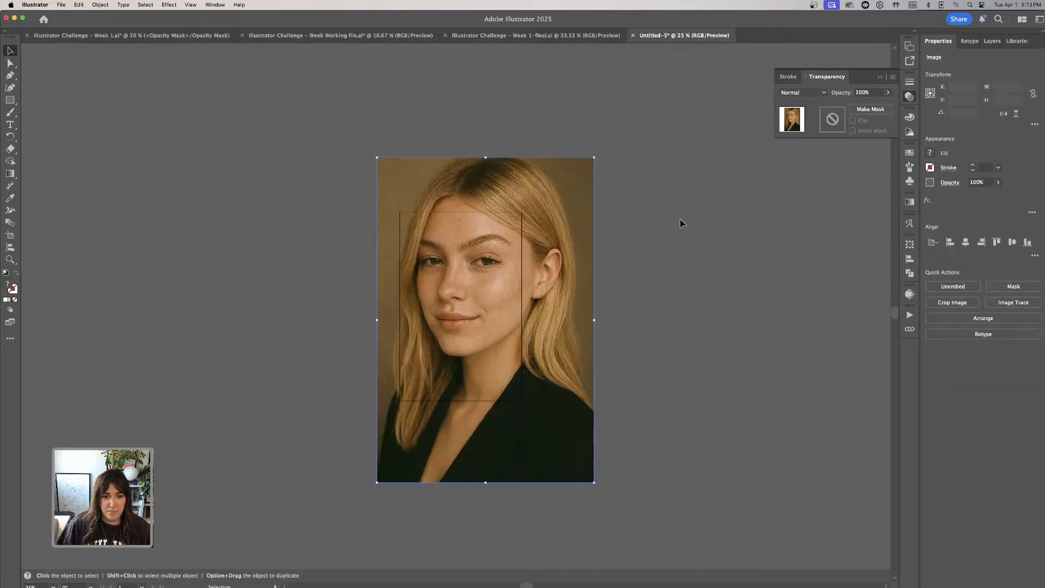
click(370, 59)
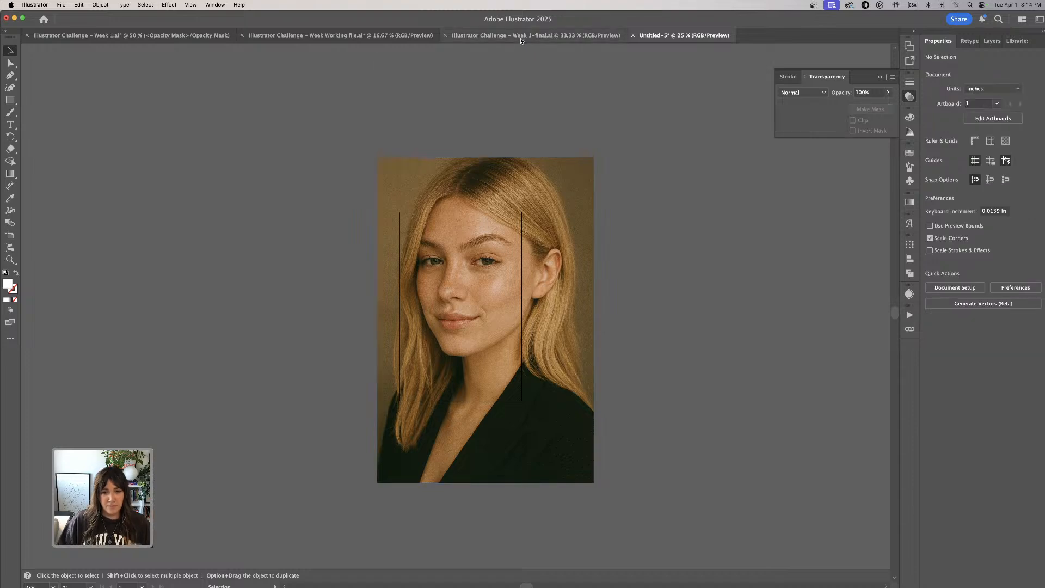
- In the Week 1 file, try shifting the eye-level mask shape, and undo it along with the earlier edits to the rounded rectangles
click(177, 36)
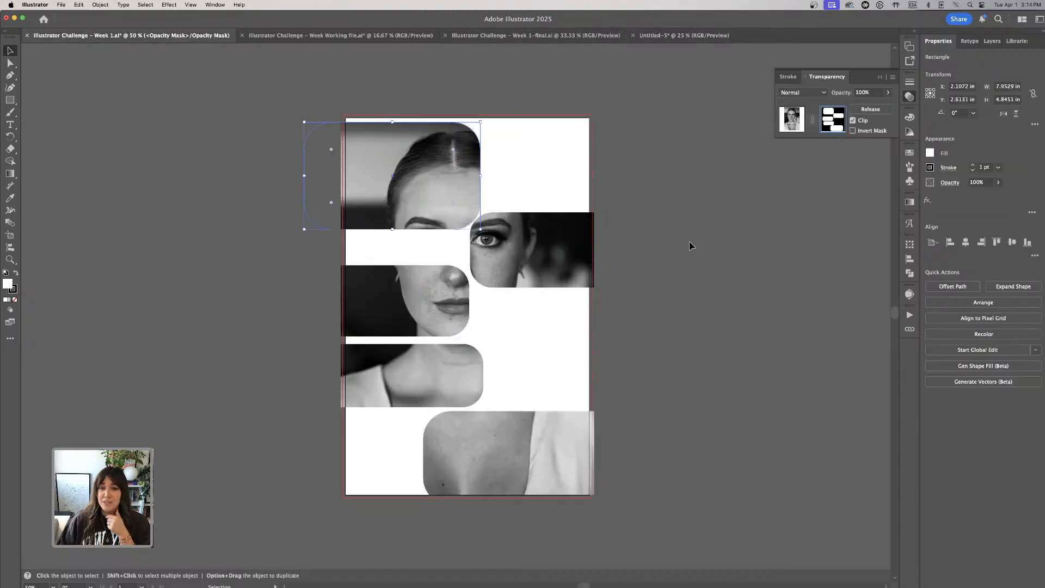
drag(547, 257, 551, 282)
key(super+z)
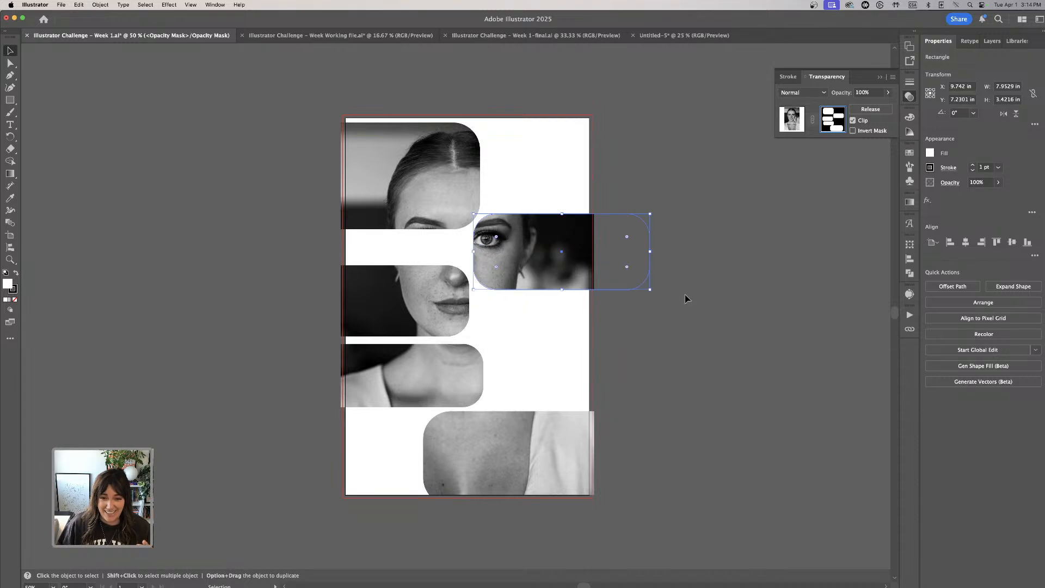
key(super+z)
key(super+z)
key(super+z)
key(super+z)
key(super+z)
key(super+z)
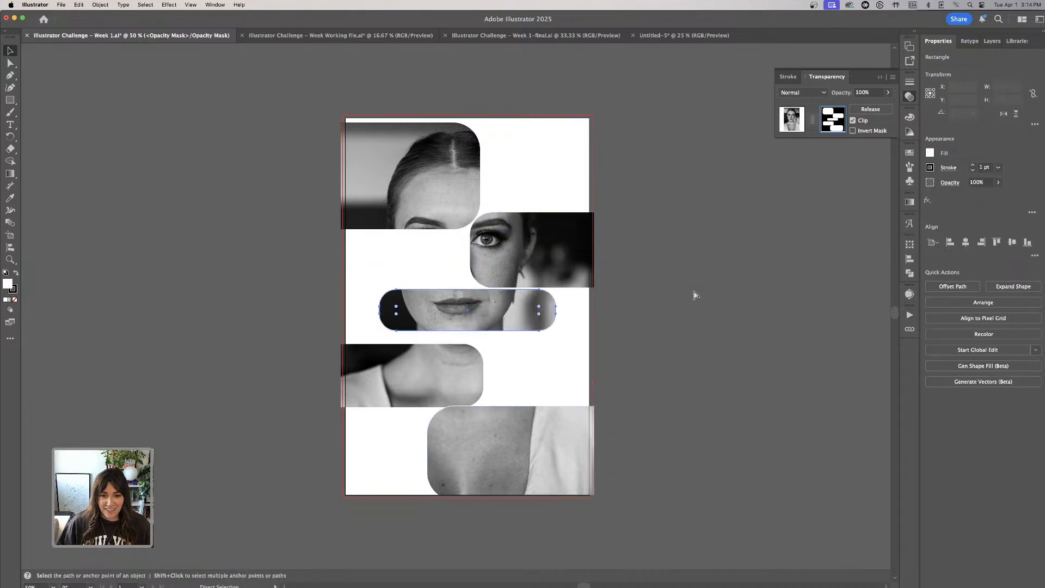
key(super+z)
key(super+z)
key(super+z)
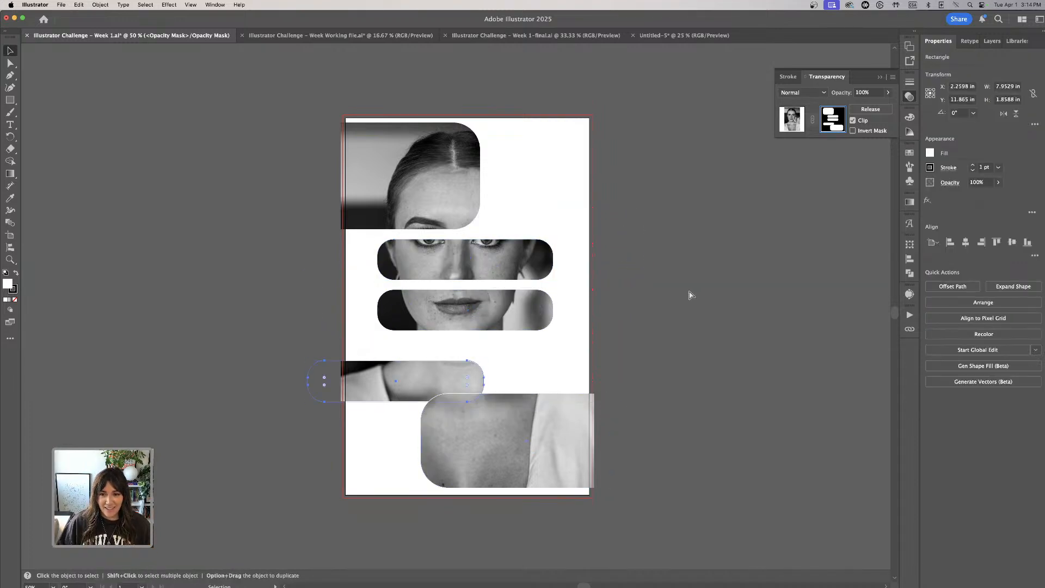
- Release the black-and-white portrait's opacity mask and move the five rounded rectangles off the artboard, beside the portrait
click(870, 108)
click(397, 174)
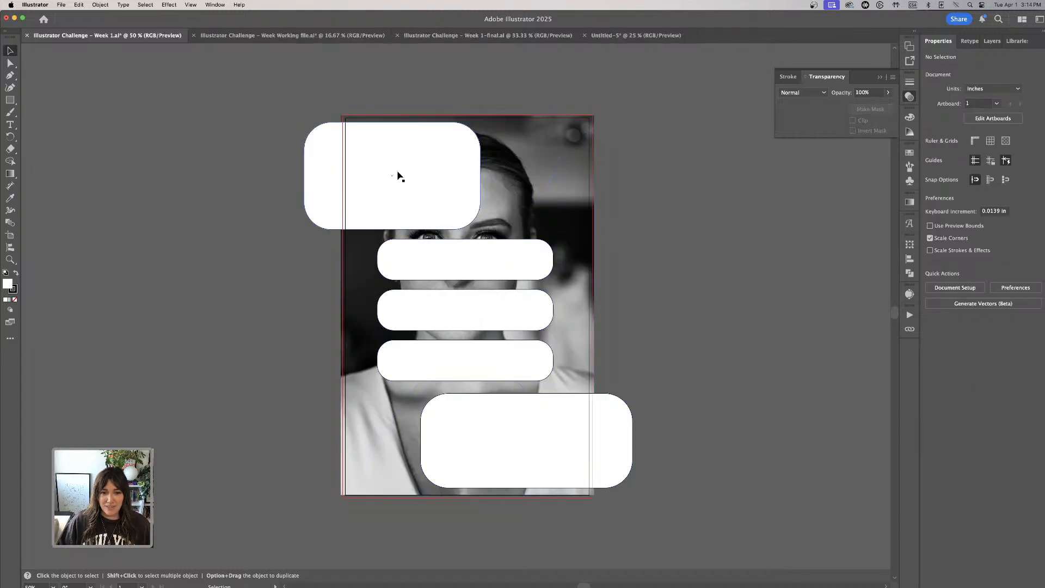
drag(397, 175, 158, 159)
click(635, 257)
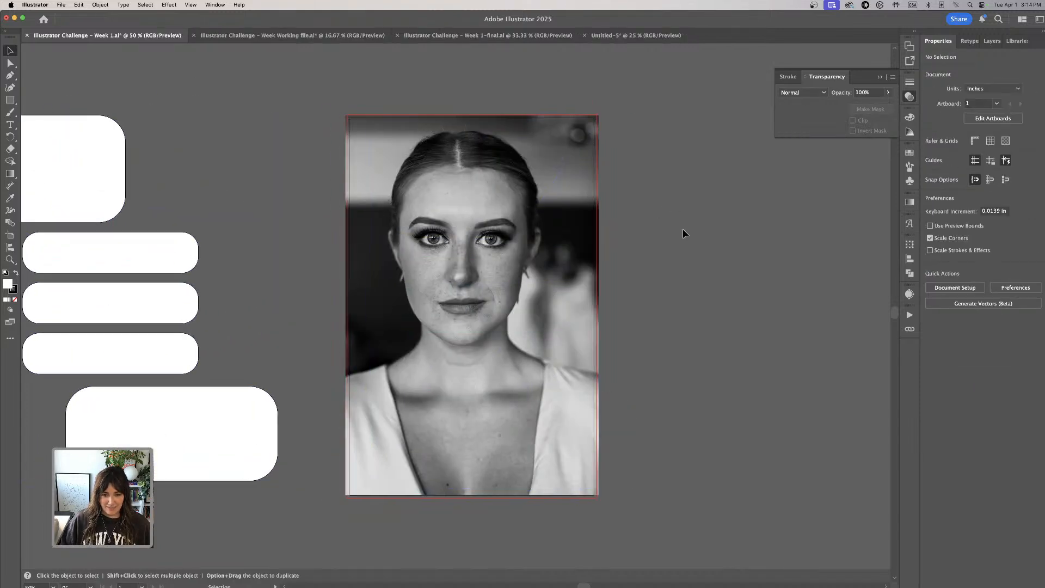
scroll(684, 231, left, 2)
key(super+minus)
scroll(684, 233, down, 2)
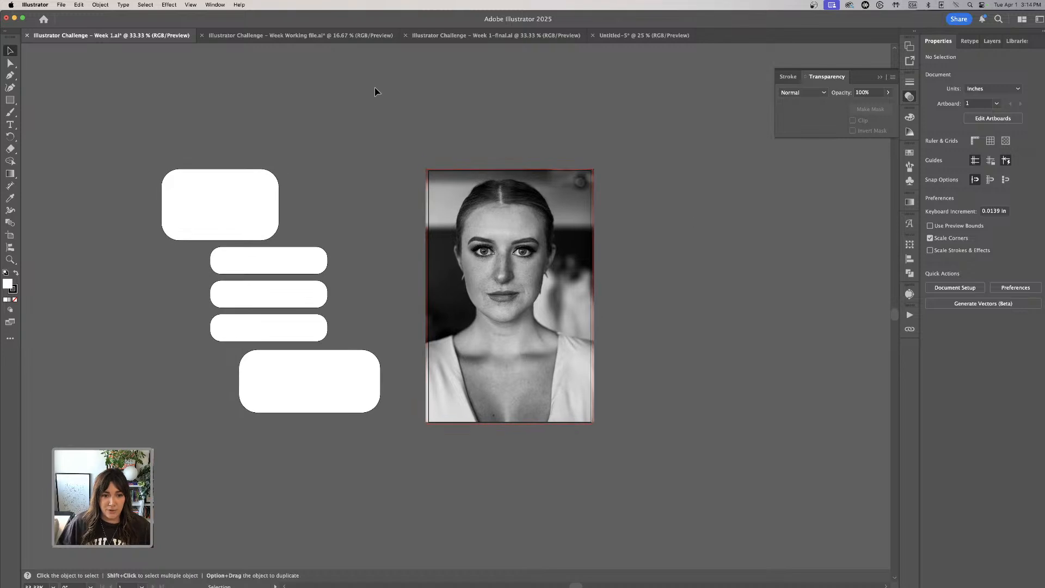
- Copy the title, script and body text from the Week Working file and paste them beside the rounded rectangles in the Week 1 file
click(495, 35)
click(263, 35)
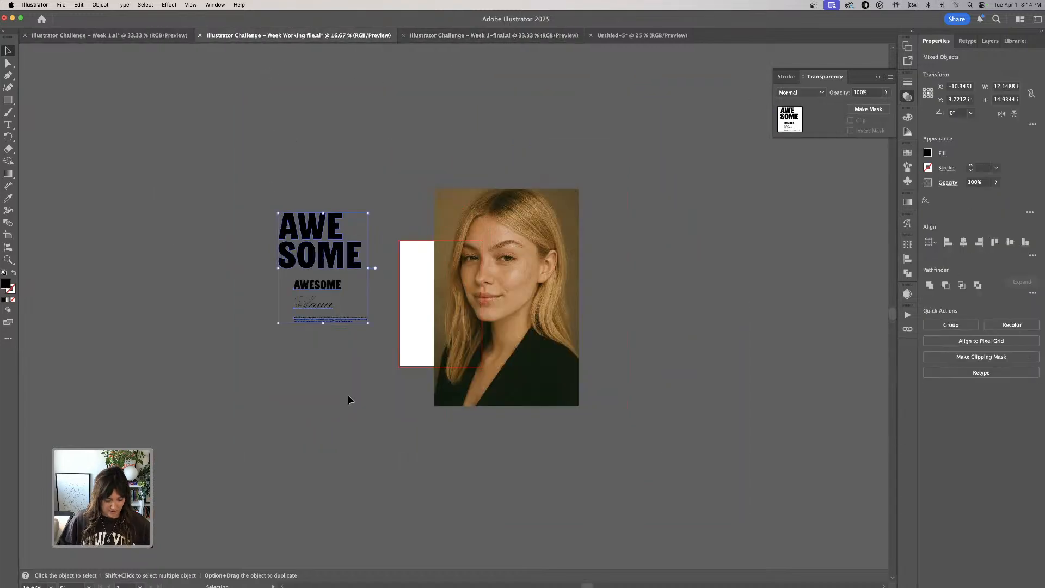
click(361, 397)
click(176, 36)
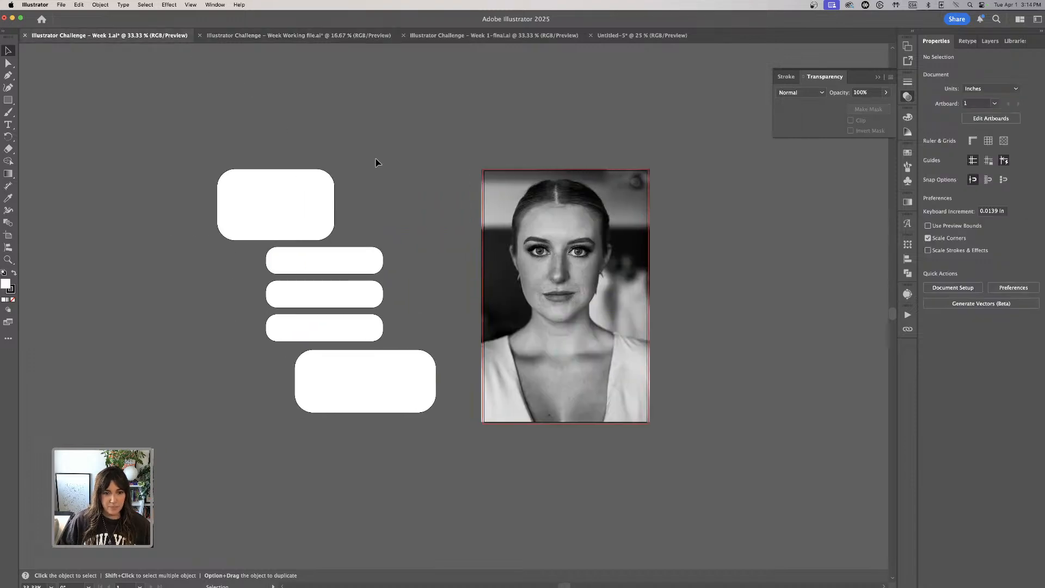
key(super+v)
drag(514, 222, 164, 261)
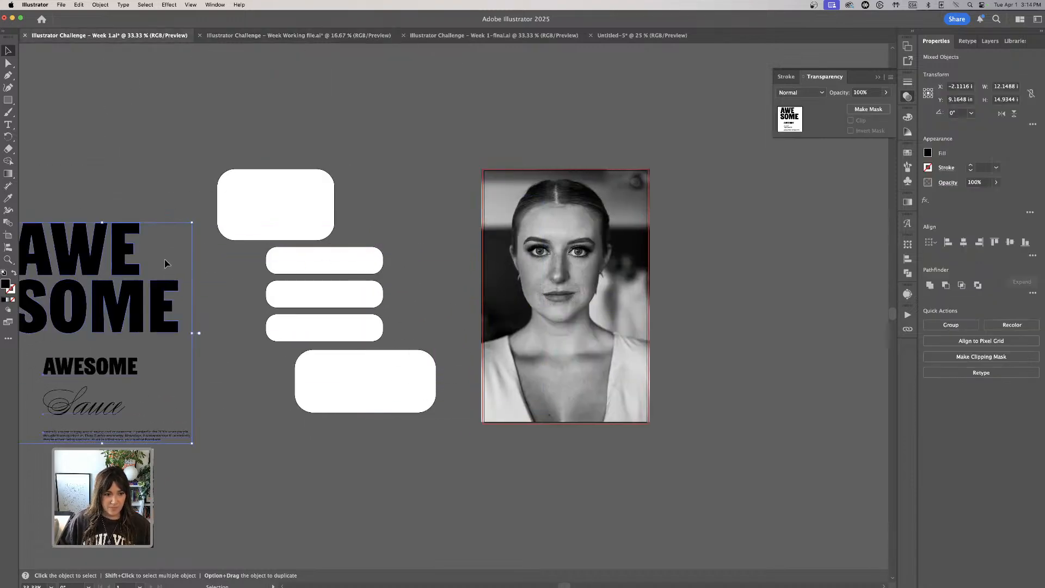
- Separate the stacked AWESOME title from the other text and move it to just above the portrait
scroll(152, 128, left, 5)
scroll(153, 128, down, 1)
click(148, 143)
click(277, 311)
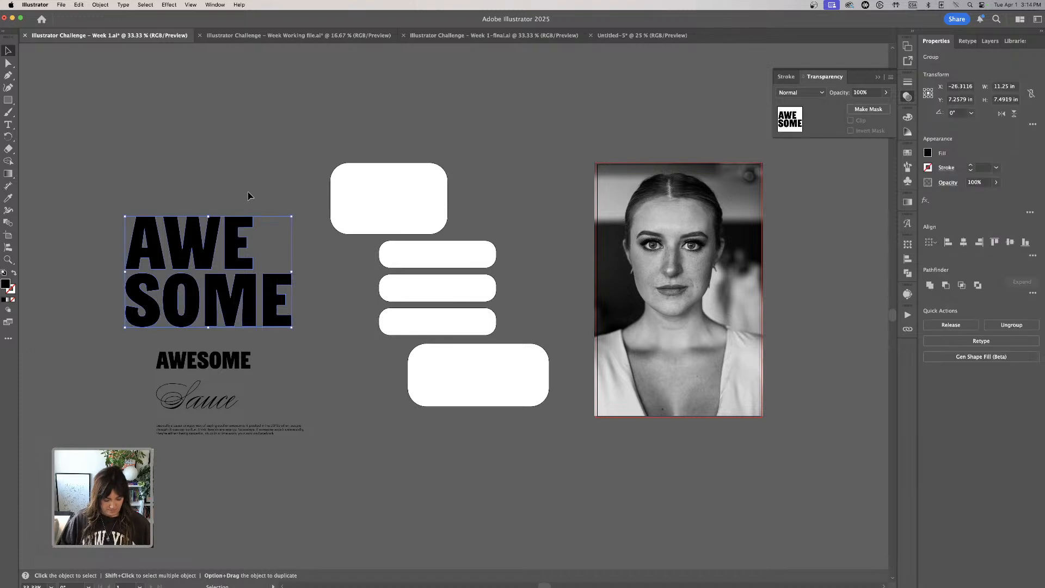
click(239, 140)
drag(245, 319, 593, 154)
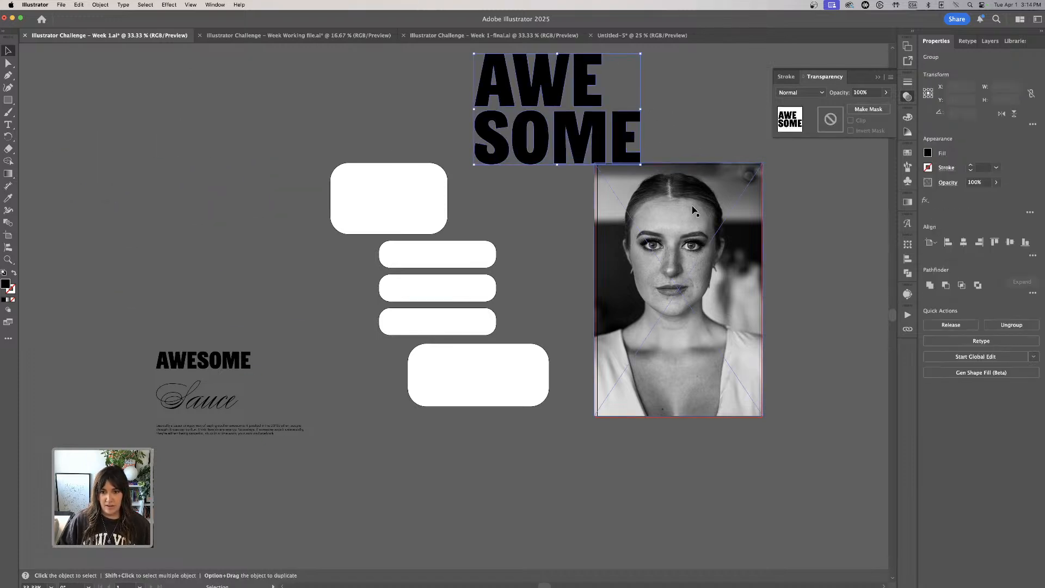
- Create an opacity mask on the black-and-white portrait
key(space)
drag(692, 134, 506, 152)
mouse_move(535, 248)
mouse_down()
mouse_move(536, 257)
mouse_move(536, 247)
mouse_up()
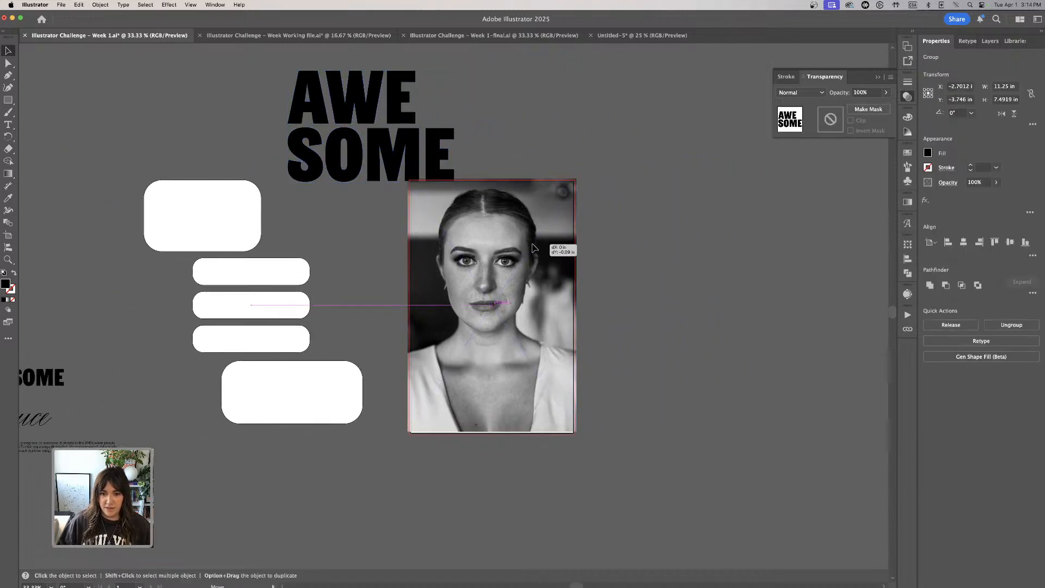
click(881, 111)
- Copy the stacked AWESOME title and move the original away from the artboard
click(601, 164)
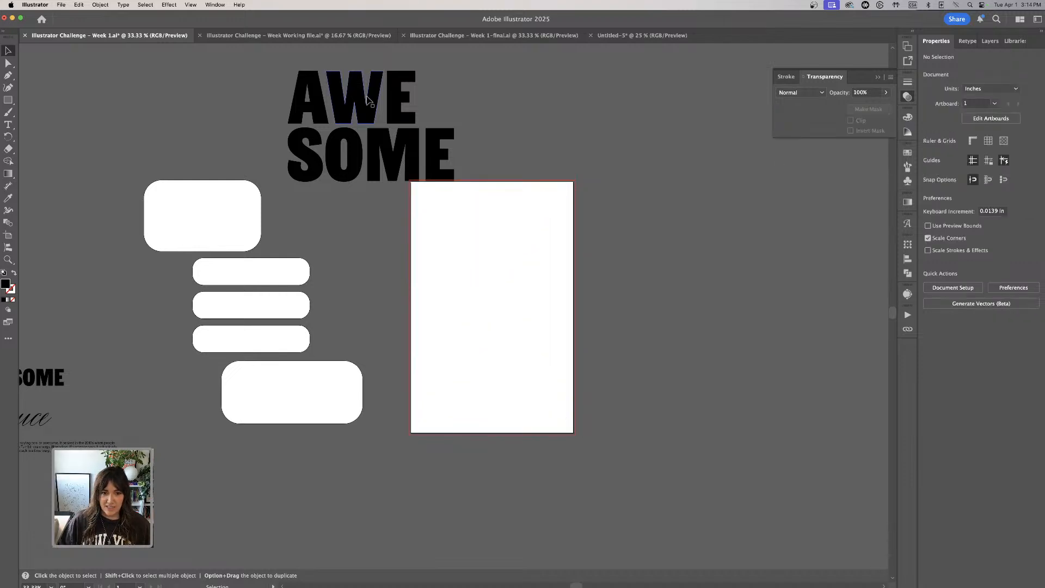
click(447, 163)
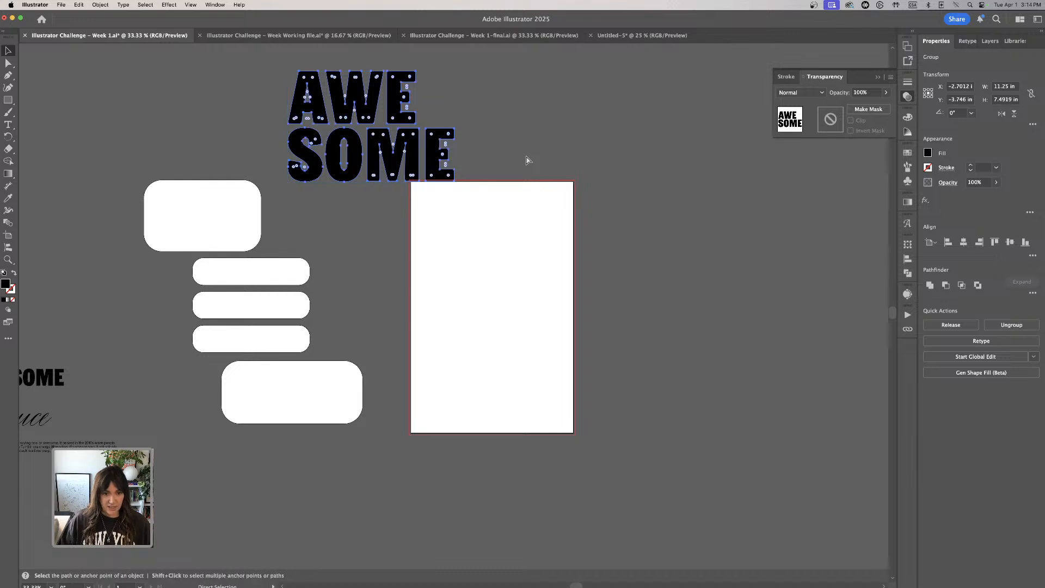
click(526, 159)
drag(453, 162, 234, 150)
- Try pasting the copied title onto the masked portrait and into its opacity mask, and undo the attempts
click(510, 222)
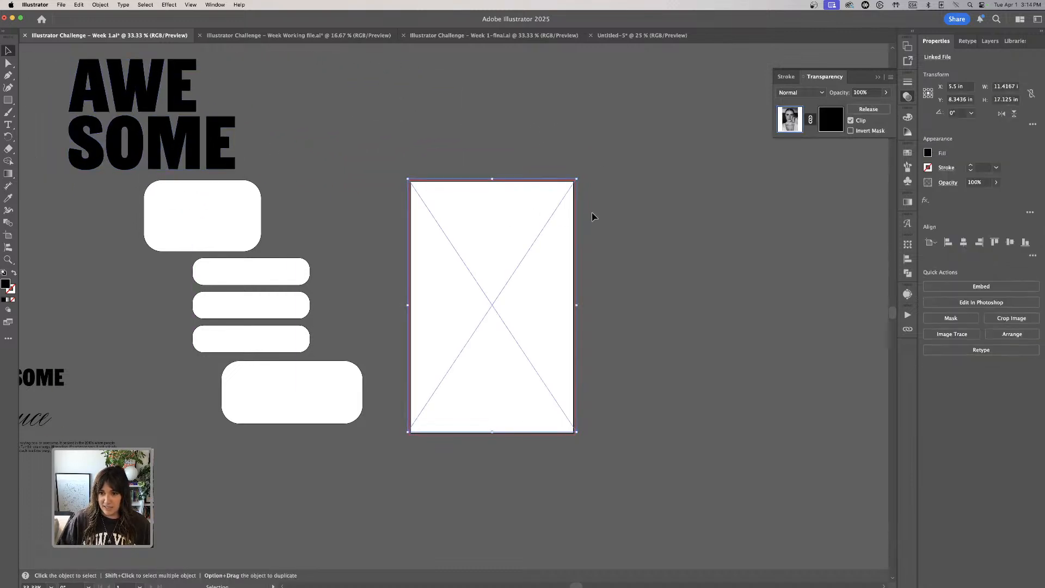
key(super+v)
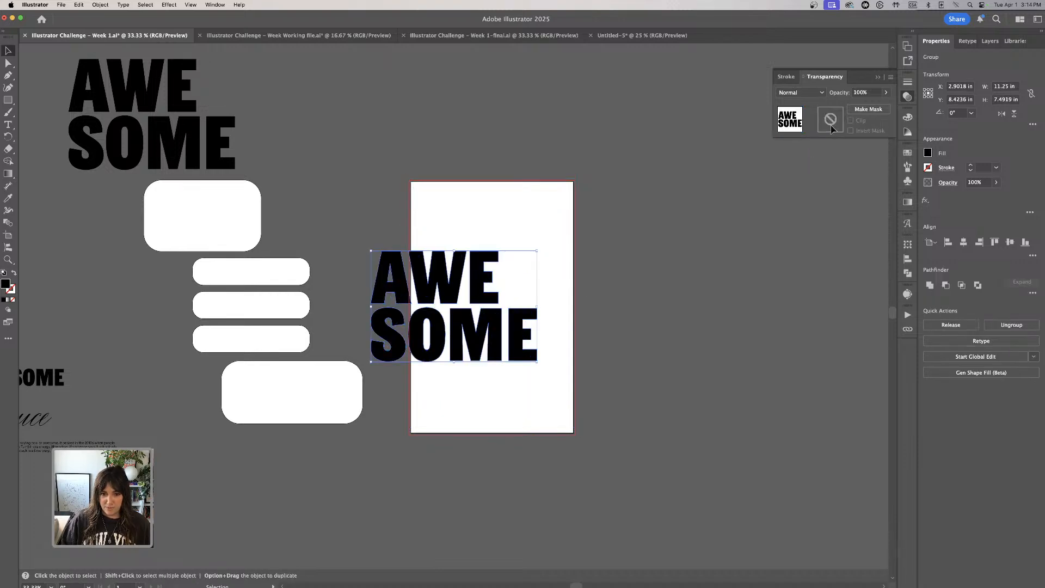
key(super+z)
click(833, 126)
key(super+v)
key(super+z)
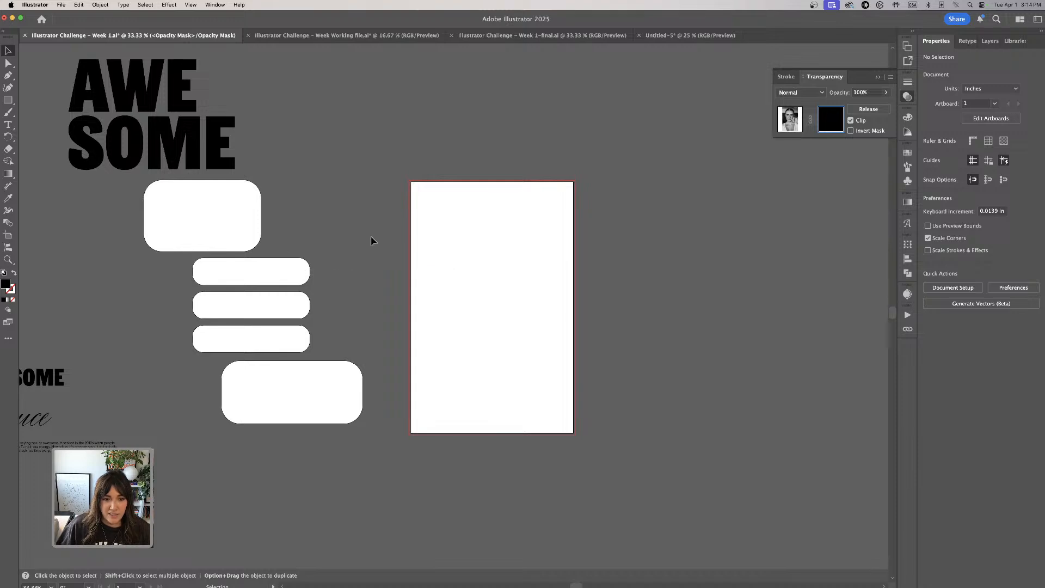
key(super+z)
- Move the stacked title off the artboard to above the uppermost rounded rectangle, and switch to another application
drag(434, 155, 257, 144)
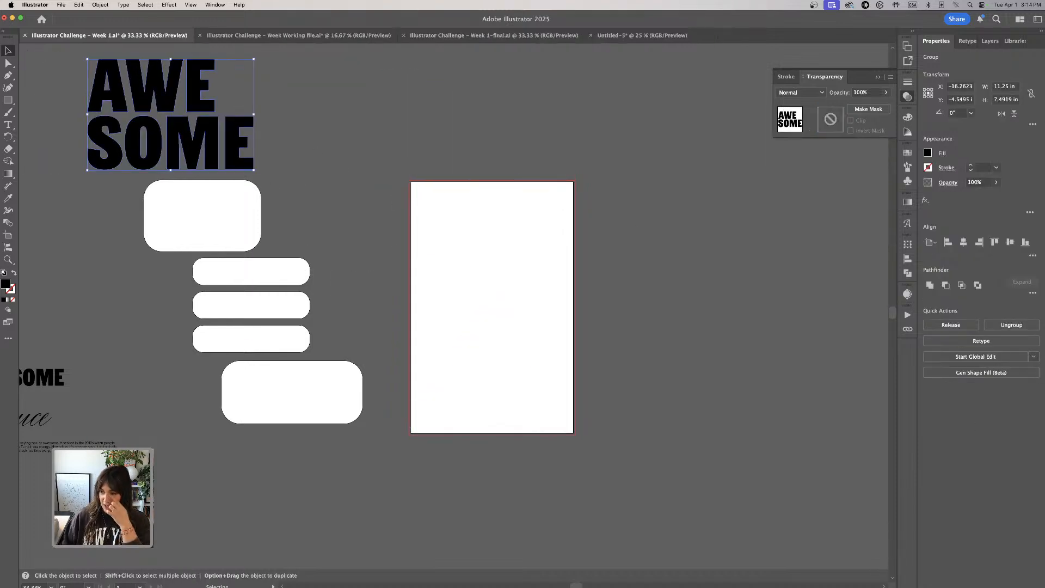
key(super+Tab)
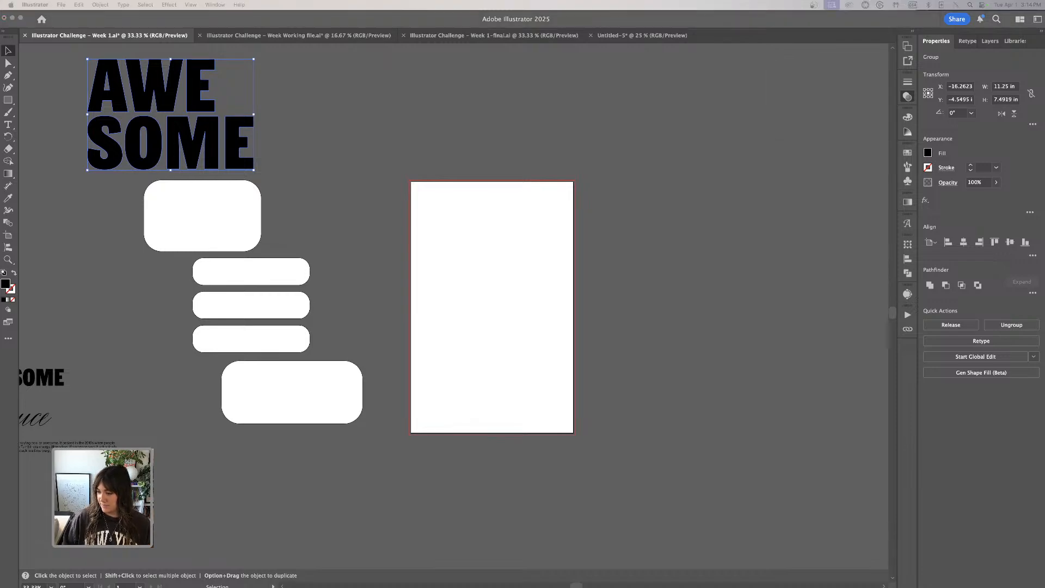
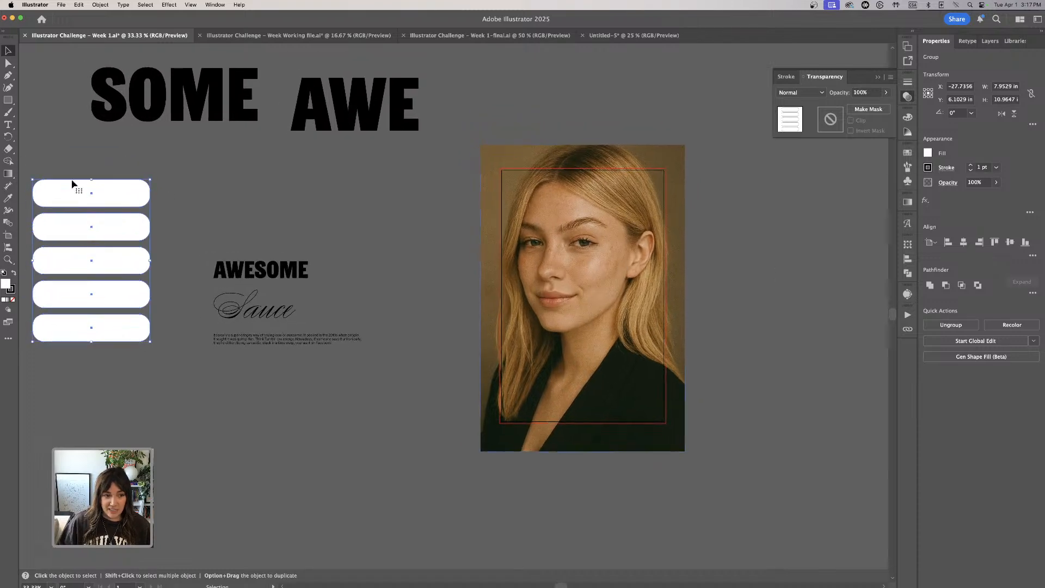
- Move the group of five white rounded rectangles beside the artboard and shift the AWESOME Sauce text block farther away from it
click(46, 145)
drag(116, 228, 468, 291)
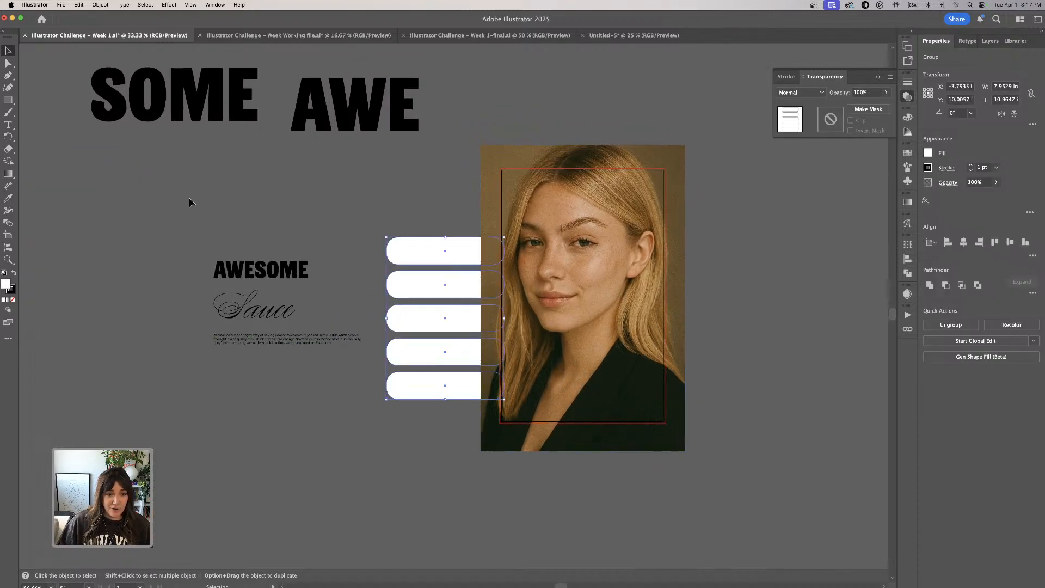
drag(189, 201, 156, 320)
drag(439, 246, 294, 236)
- Send the color portrait photo on the artboard to the back of the stacking order
click(646, 285)
click(100, 5)
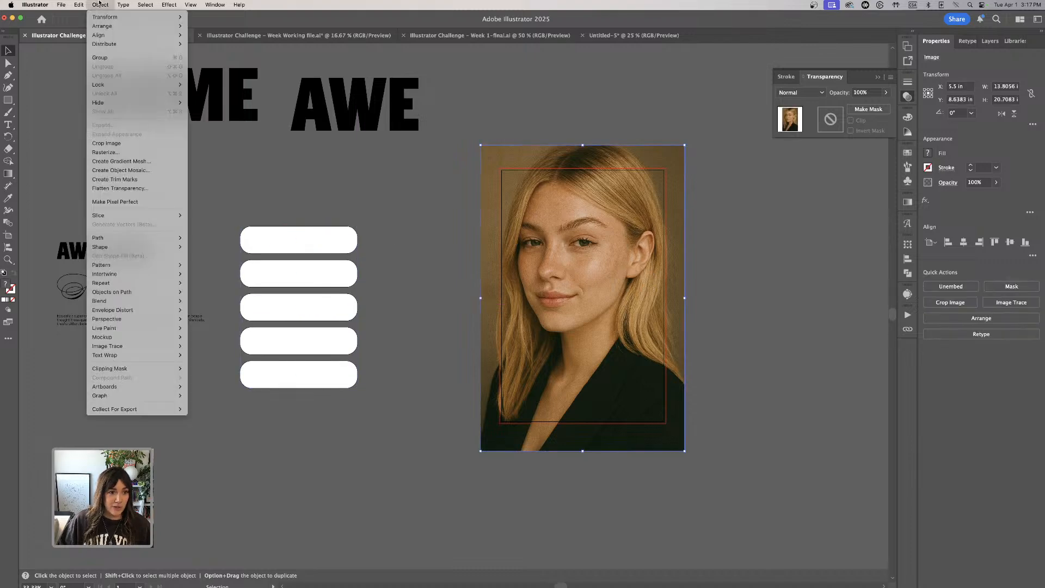
mouse_move(130, 26)
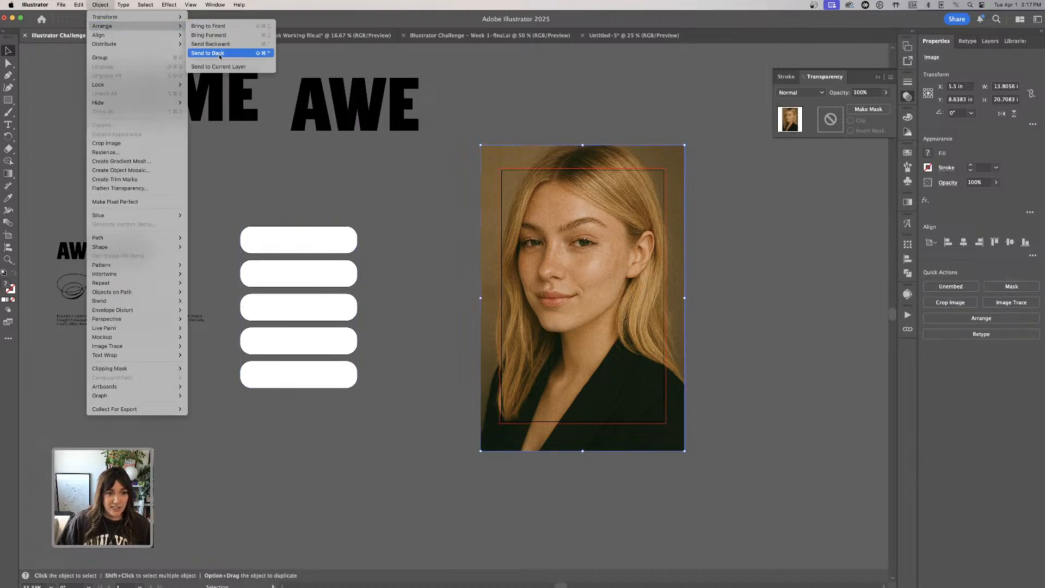
click(219, 54)
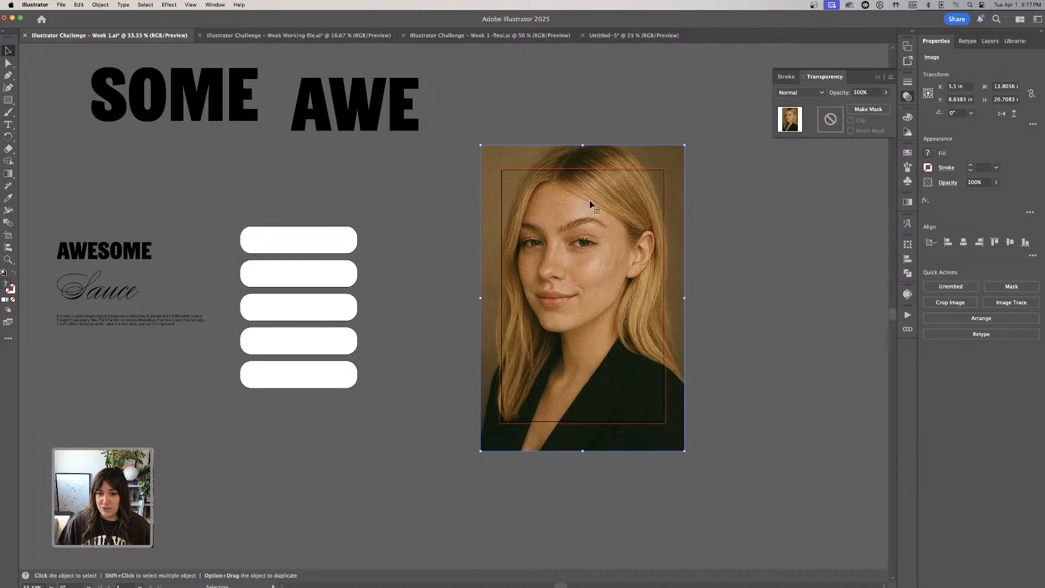
click(100, 5)
mouse_move(130, 26)
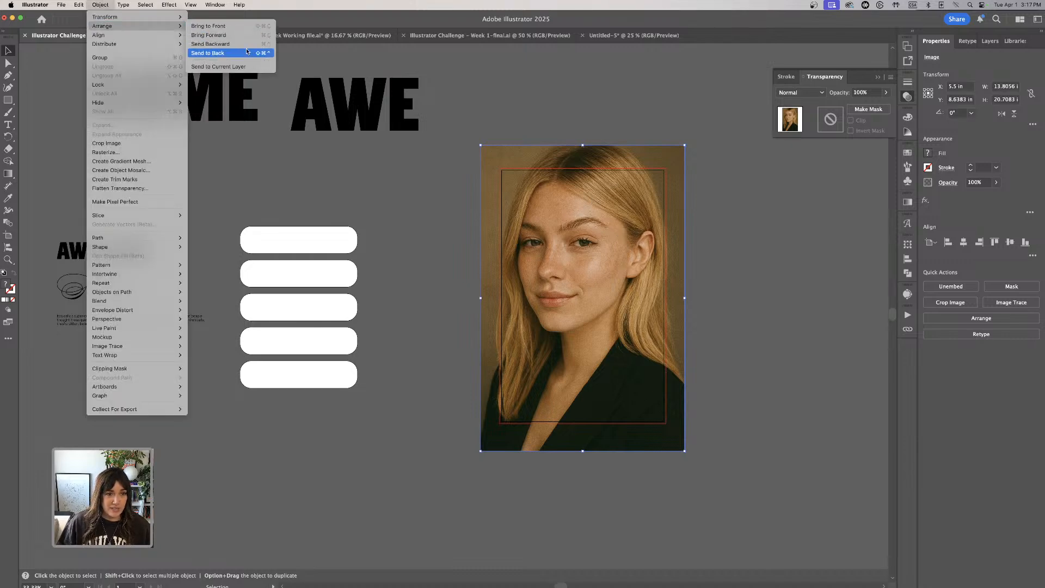
click(219, 53)
- Create an opacity mask on the color portrait photo
click(796, 208)
click(566, 205)
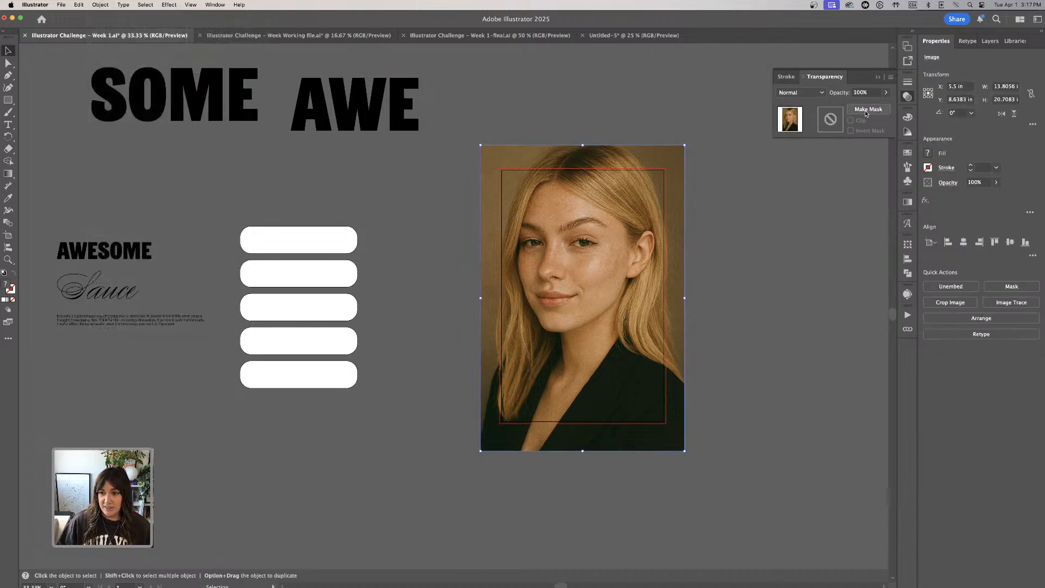
click(869, 109)
- Copy the five rounded rectangles, paste them into the portrait's opacity mask and place them over the face
drag(240, 163, 387, 449)
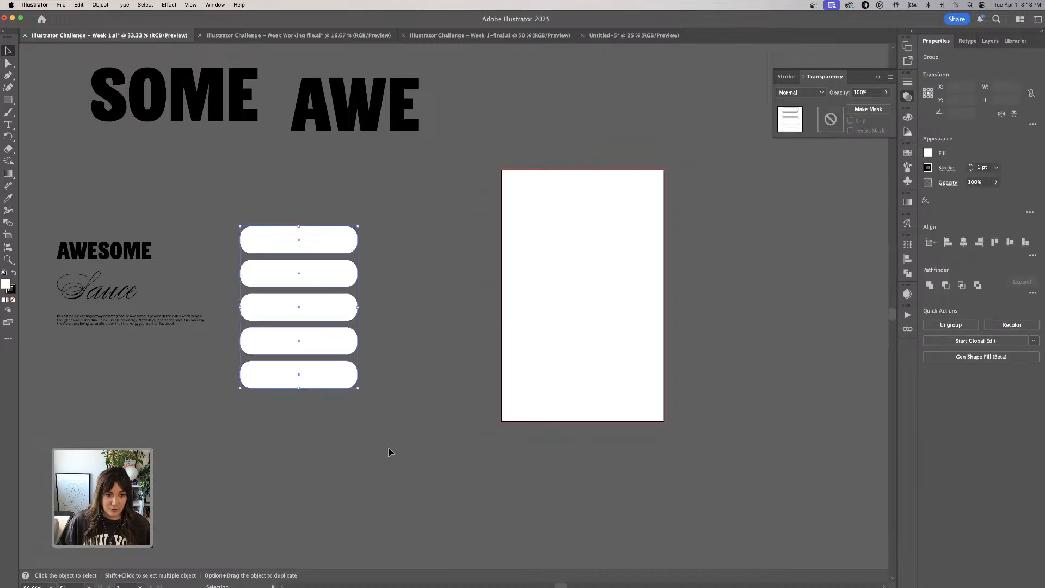
click(571, 325)
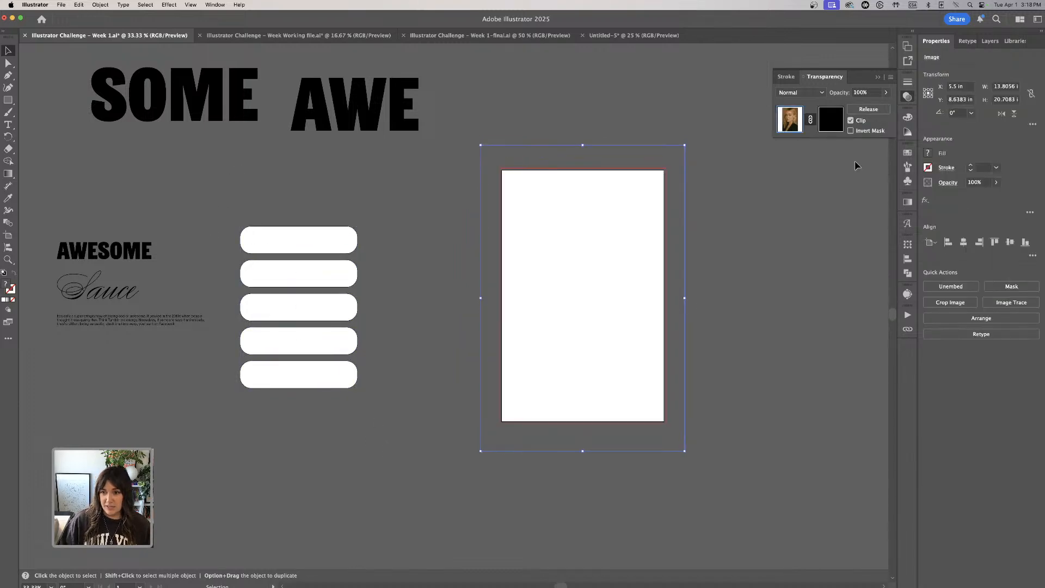
click(830, 121)
key(super+v)
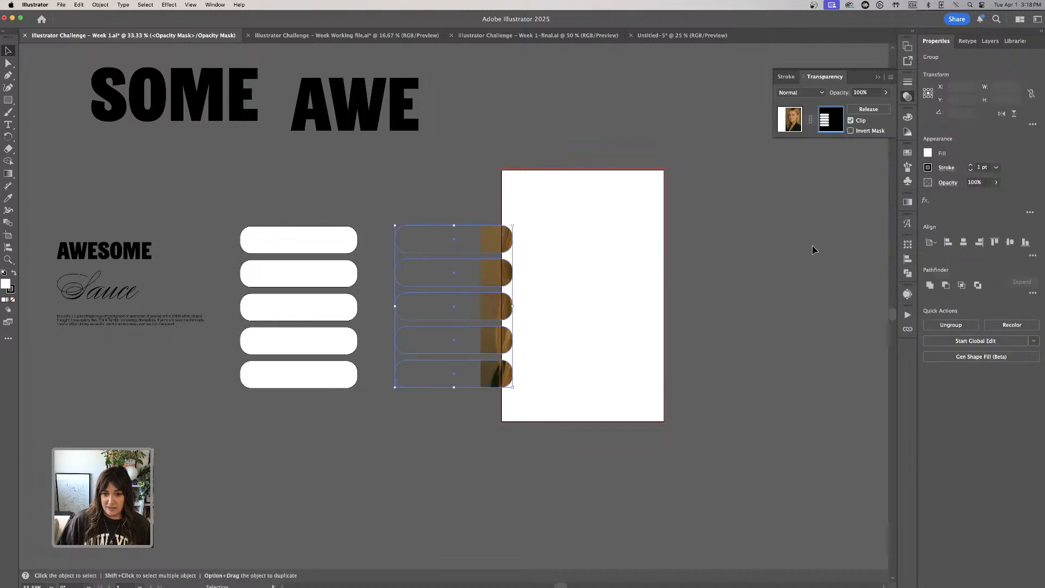
drag(508, 272, 622, 246)
click(255, 210)
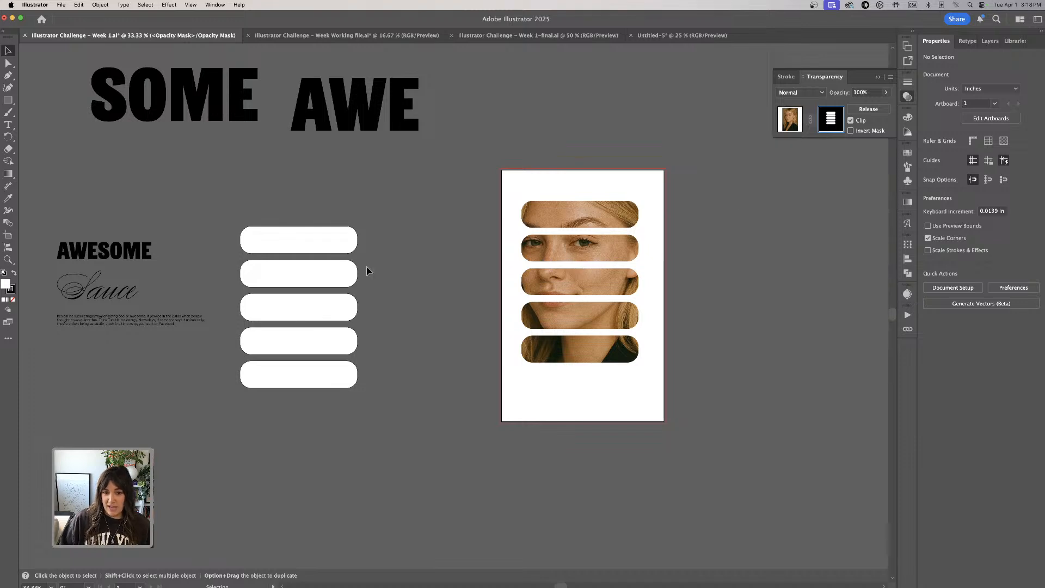
- Center the rounded bars horizontally on the artboard within the mask and return to editing the portrait image
mouse_move(586, 241)
mouse_down()
mouse_move(594, 214)
mouse_move(634, 259)
mouse_move(596, 246)
mouse_up()
key(super+equal)
drag(286, 291, 315, 296)
click(118, 254)
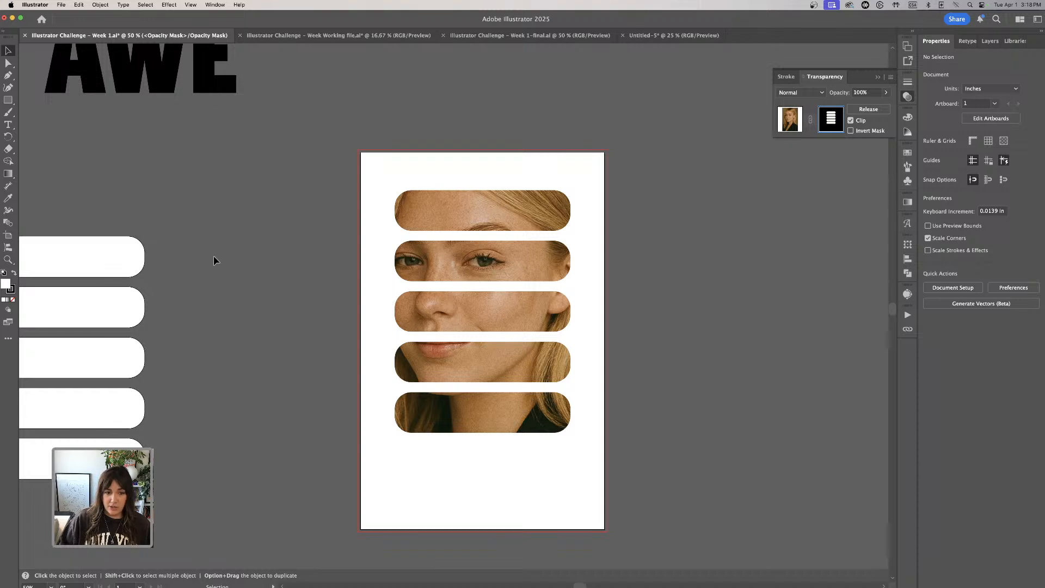
click(790, 117)
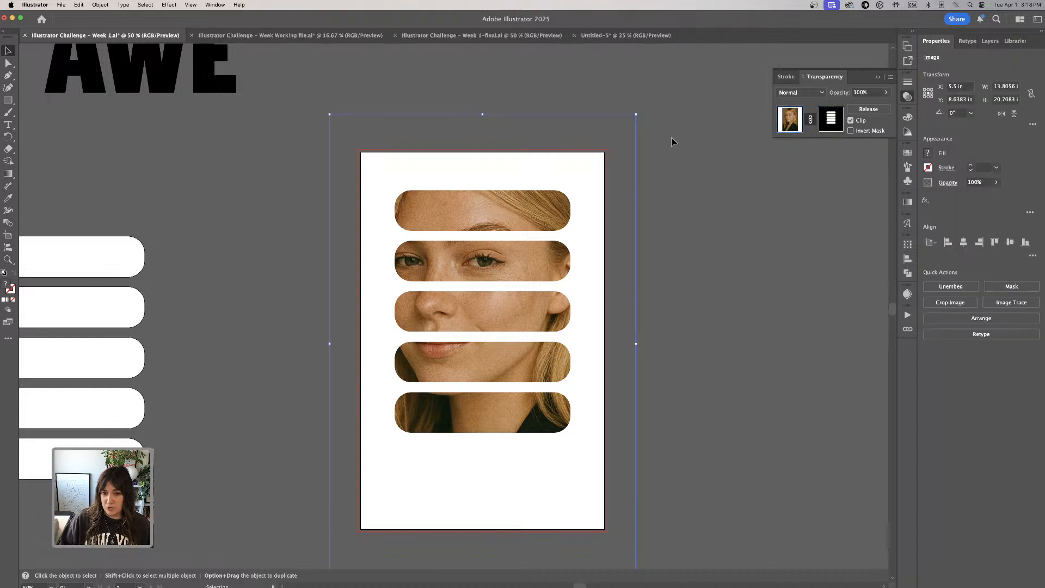
- Delete the original group of white rounded rectangles beside the artboard
drag(535, 154, 595, 154)
key(super+minus)
drag(296, 291, 389, 297)
click(197, 197)
click(318, 401)
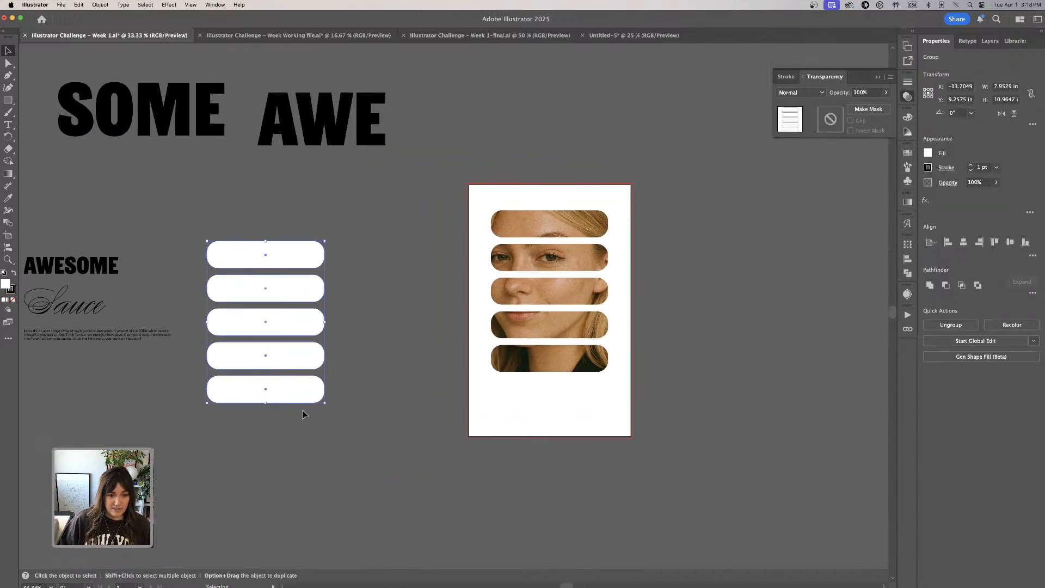
key(Delete)
- Enlarge the bars in the portrait's opacity mask to about 10.7 in wide and center them on the artboard
click(583, 270)
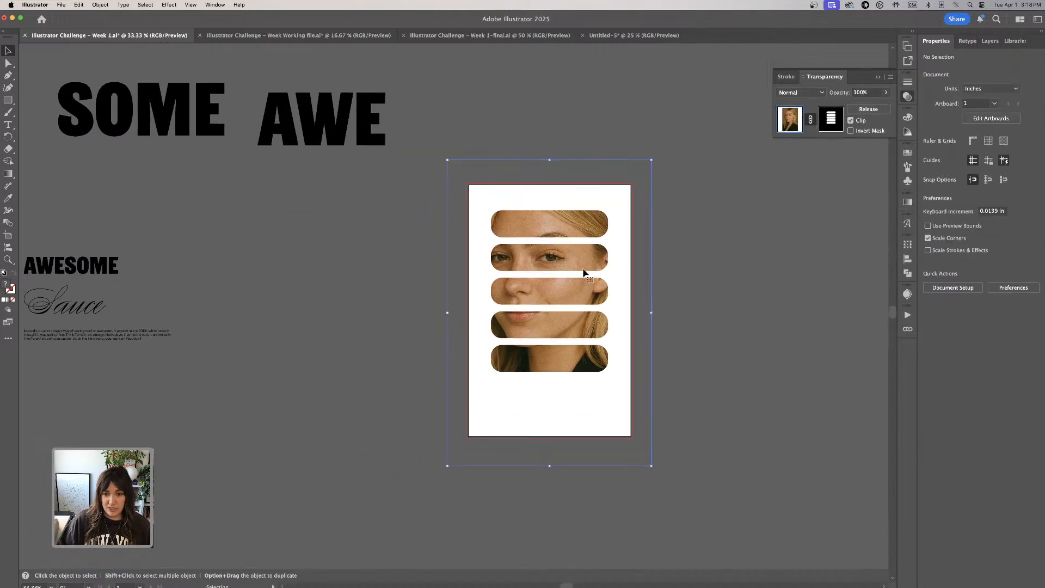
click(829, 130)
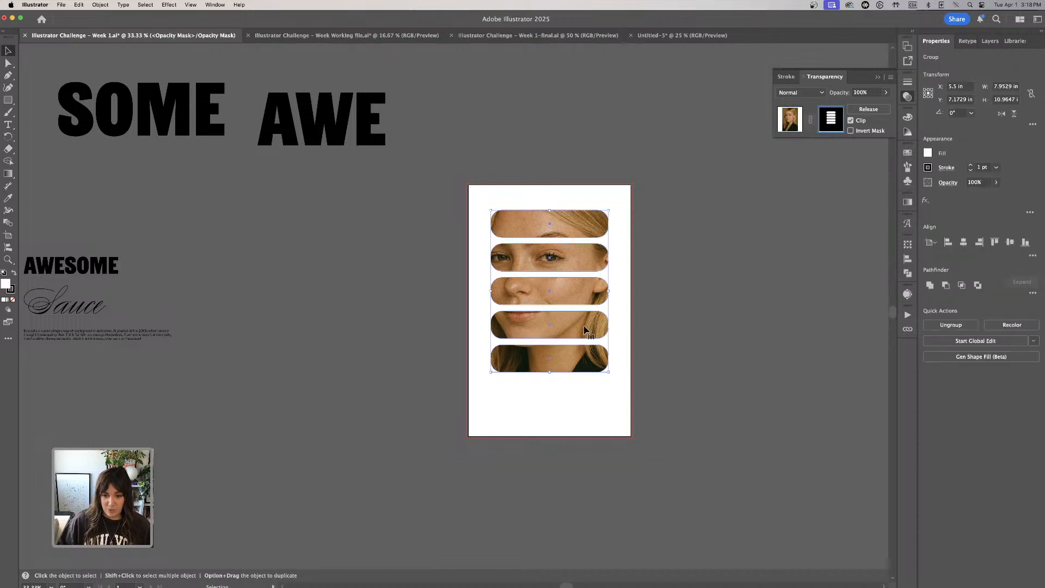
drag(589, 299, 563, 279)
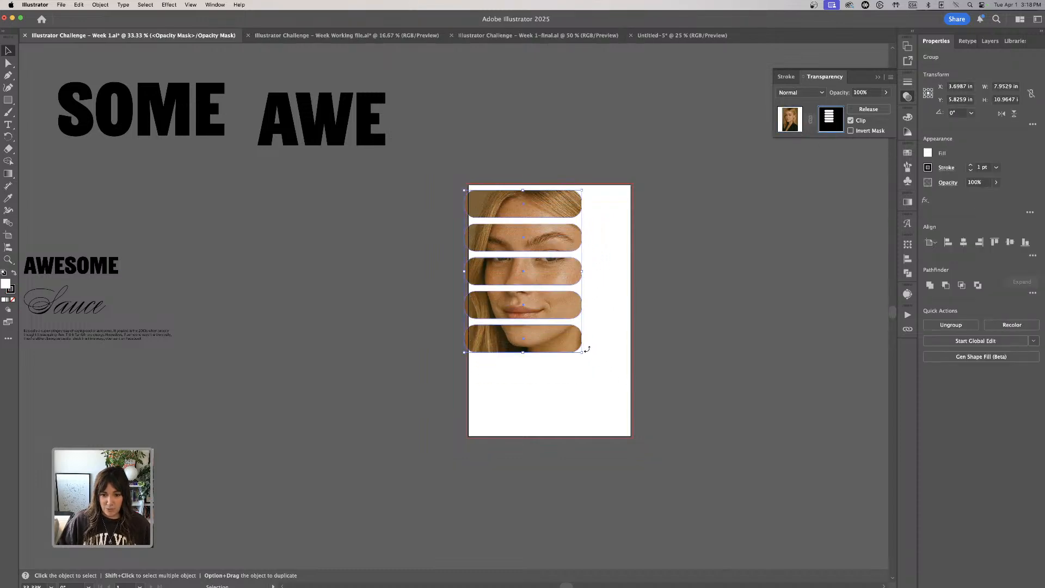
drag(584, 354, 623, 411)
drag(544, 293, 590, 303)
click(708, 299)
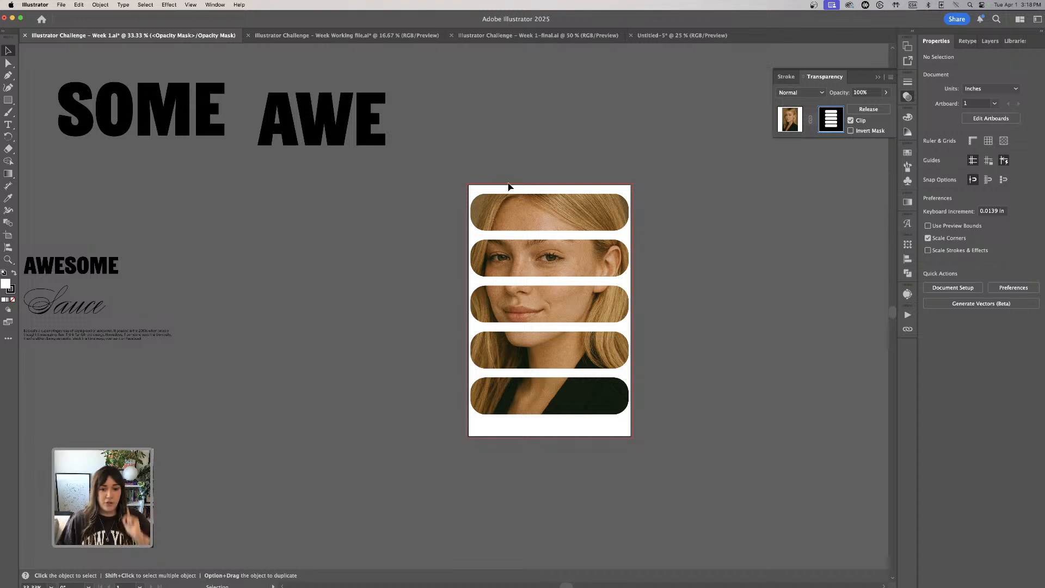
- Delete only the lowest rounded bar from the opacity mask group
key(a)
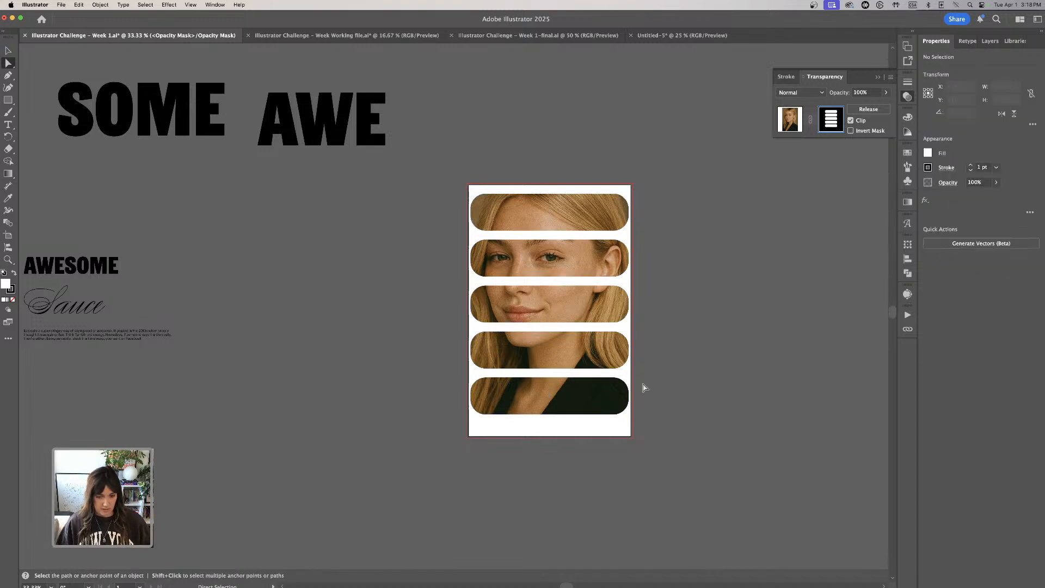
mouse_move(601, 396)
mouse_down()
mouse_move(613, 401)
mouse_move(597, 401)
mouse_up()
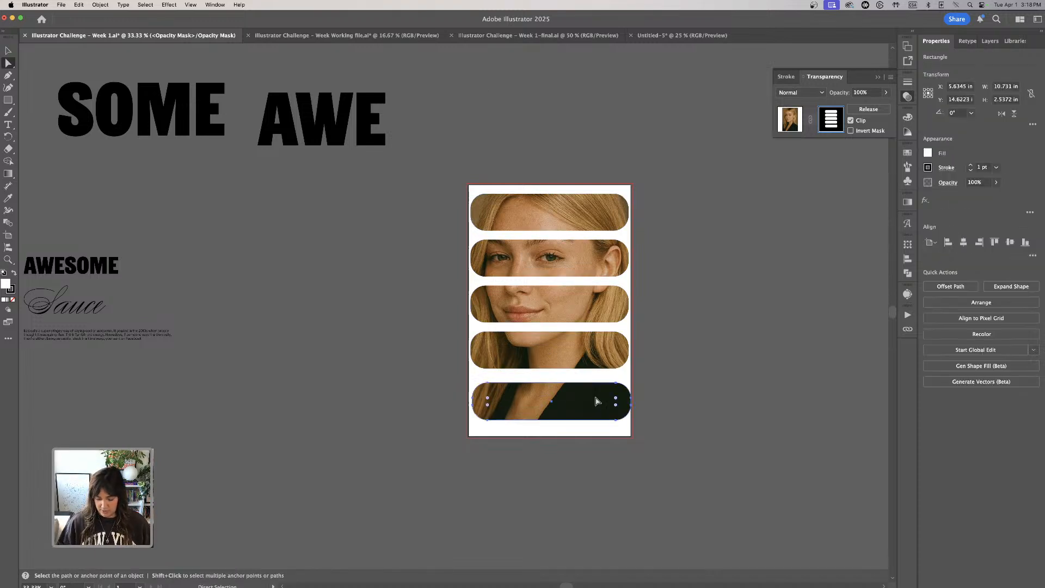
key(Delete)
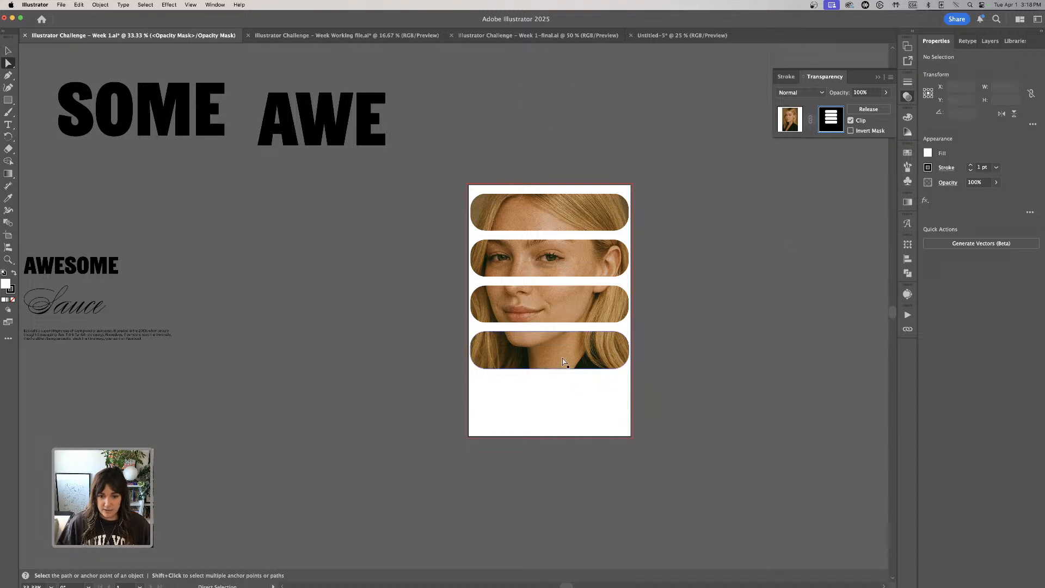
- Move the three lower mask bars down individually to widen the gaps between the portrait strips
drag(566, 352, 584, 367)
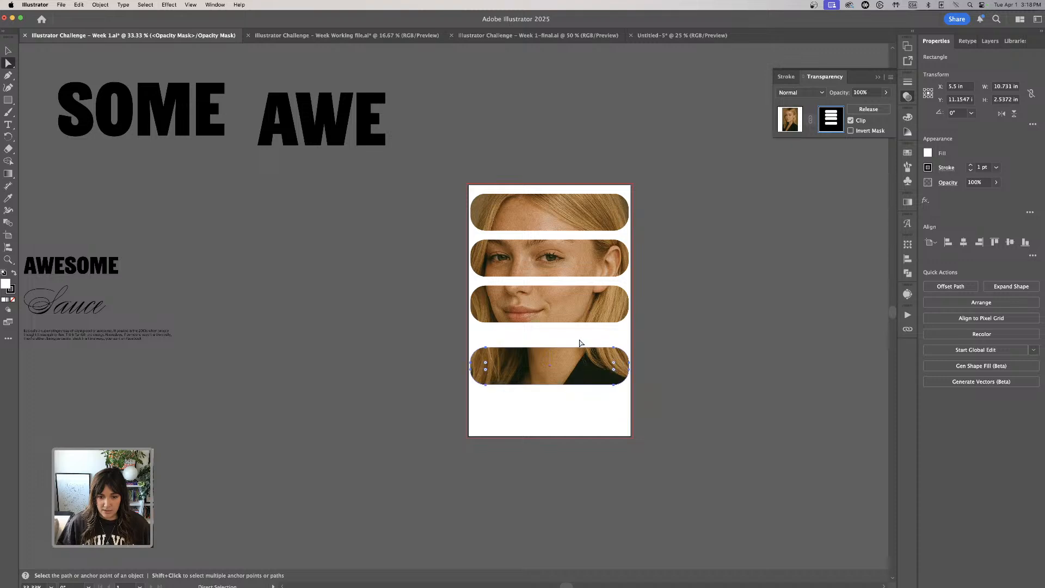
drag(576, 304, 574, 323)
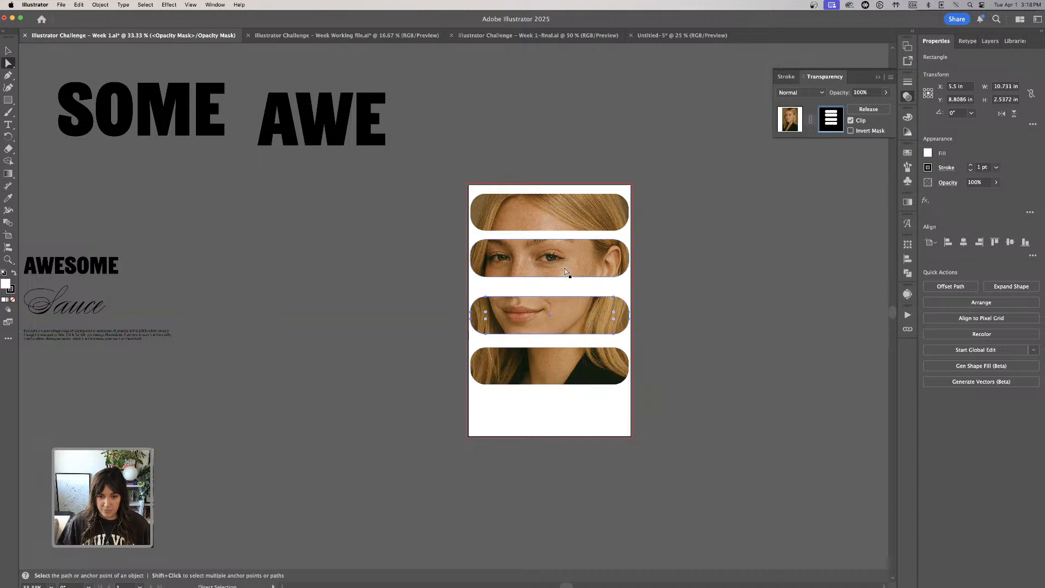
drag(566, 275, 560, 284)
click(563, 218)
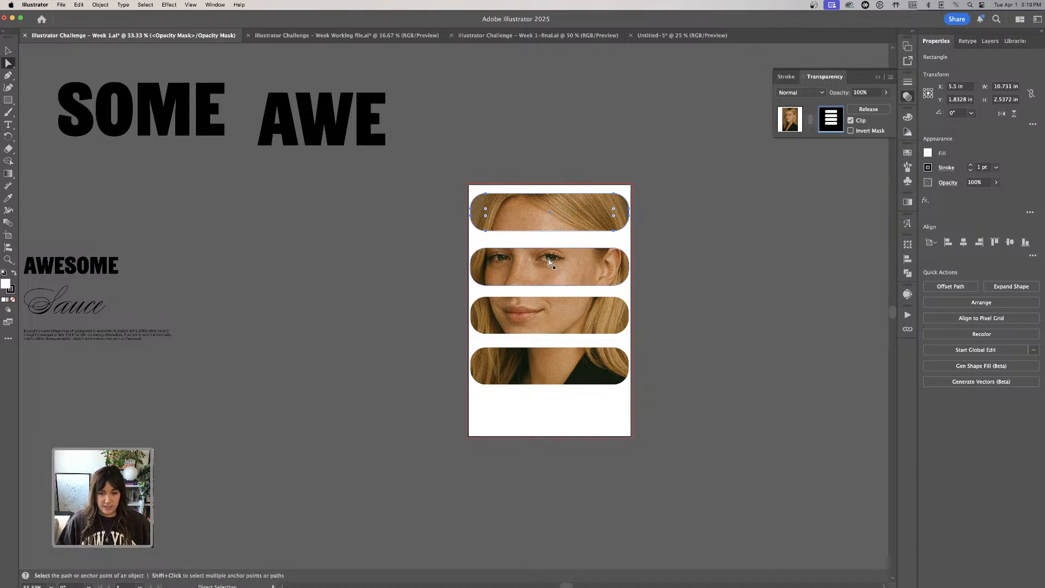
key(super+a)
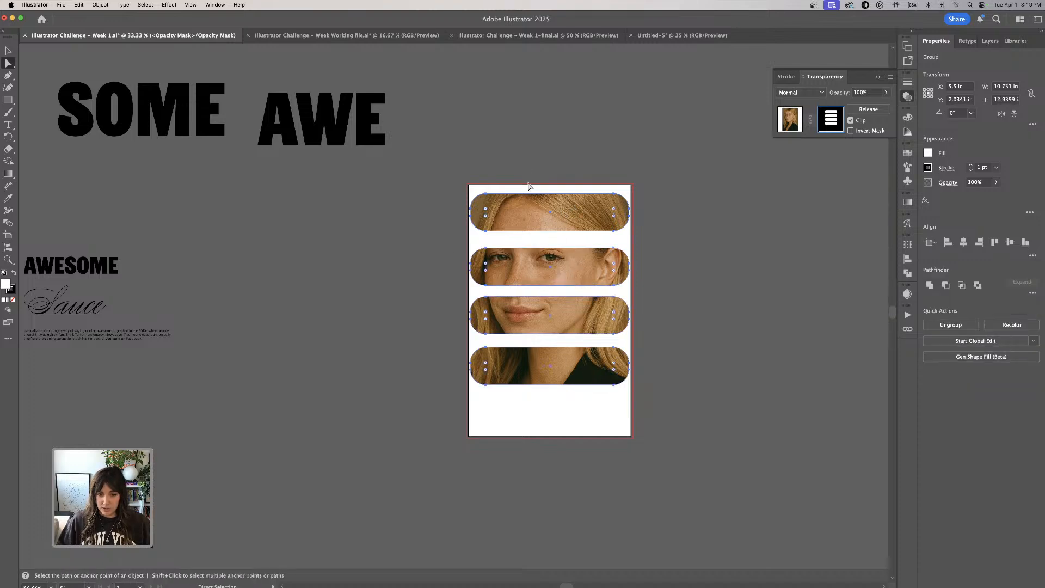
click(1030, 256)
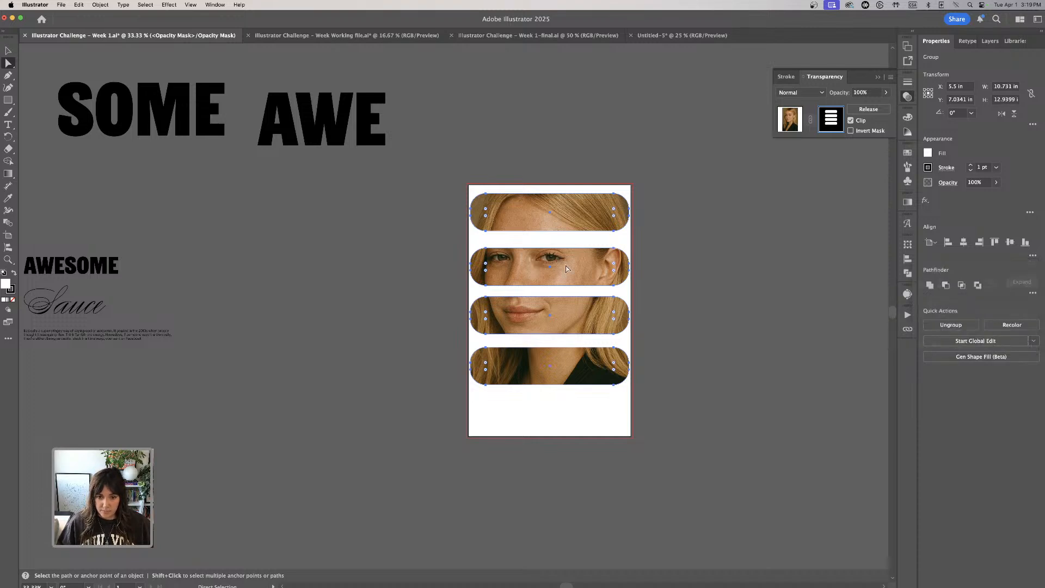
drag(566, 269, 566, 269)
click(710, 294)
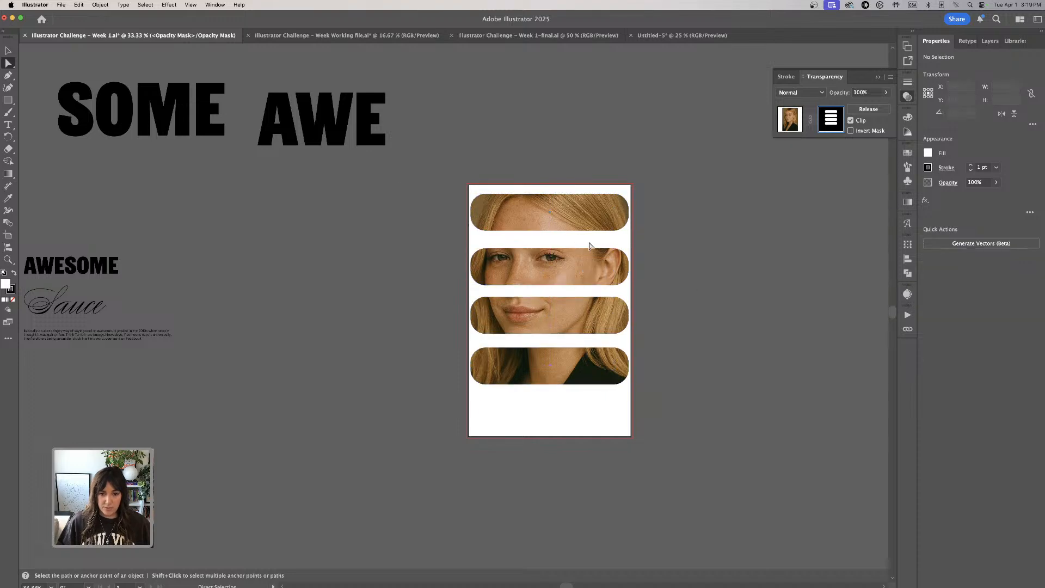
click(8, 51)
click(591, 230)
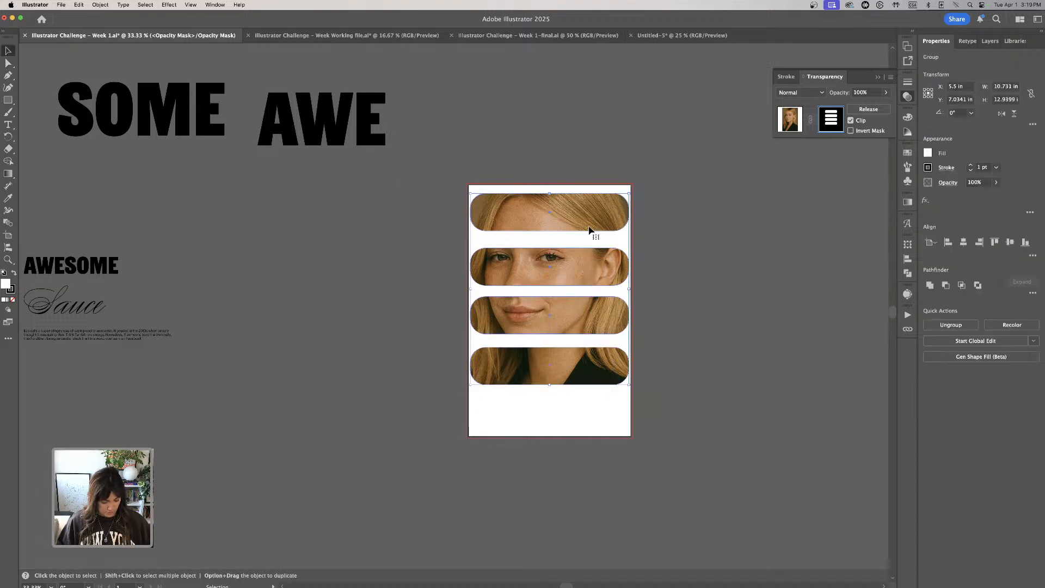
click(734, 245)
- Select the four mask bars individually and distribute them vertically by their centers
key(a)
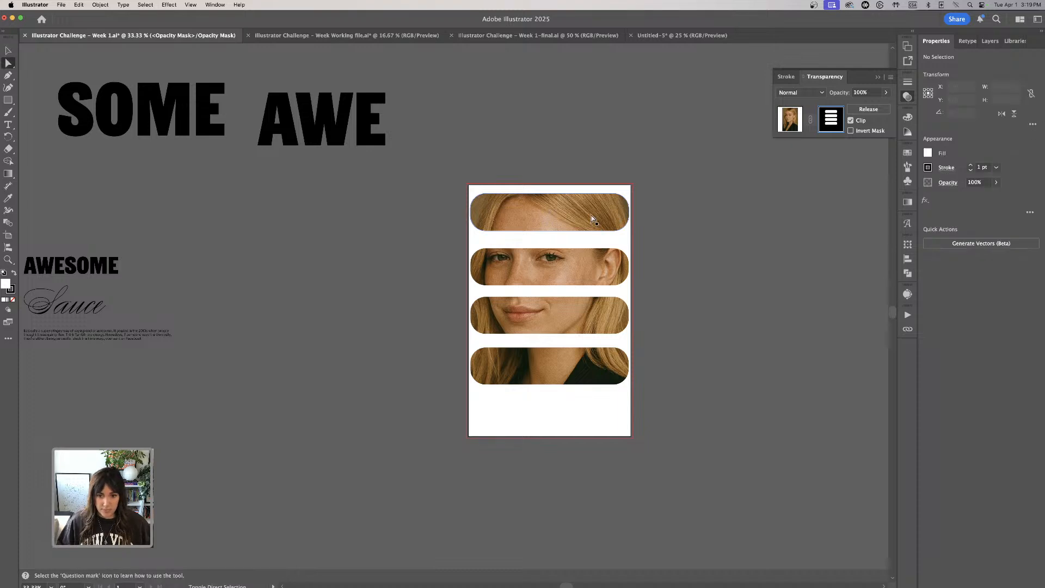
click(592, 273)
shift+click(595, 312)
shift+click(597, 361)
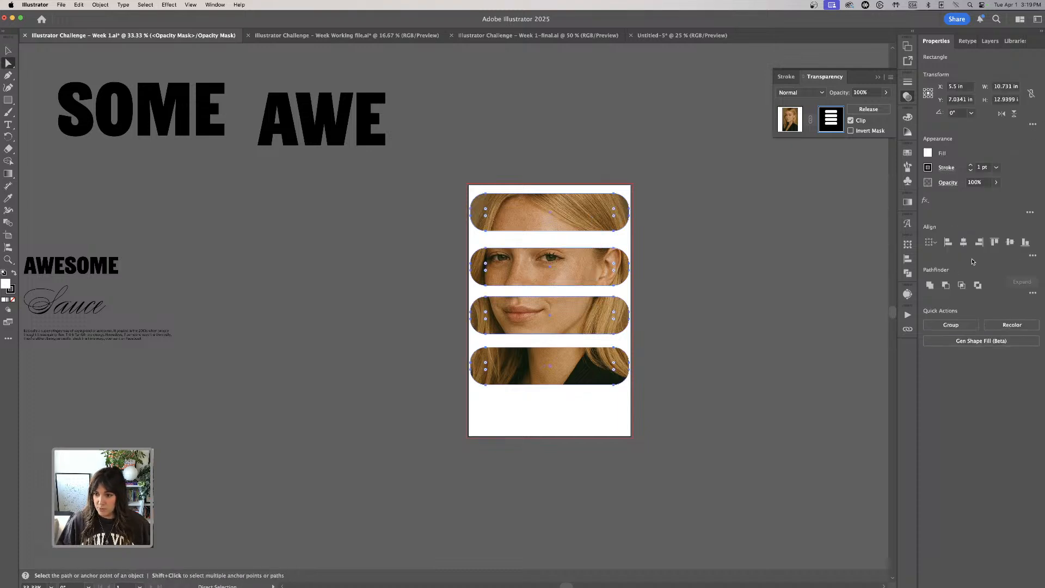
click(1032, 256)
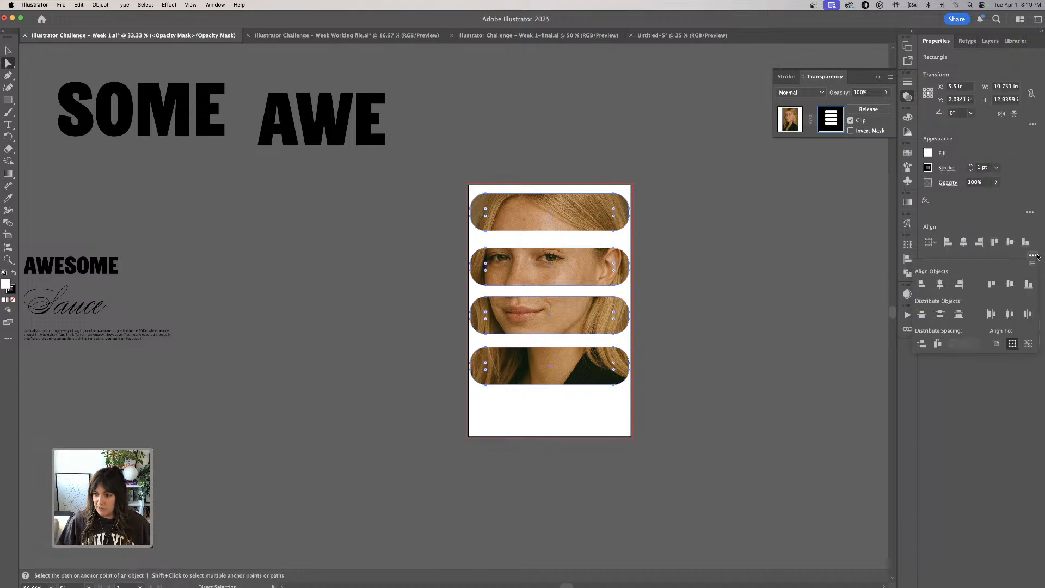
click(941, 315)
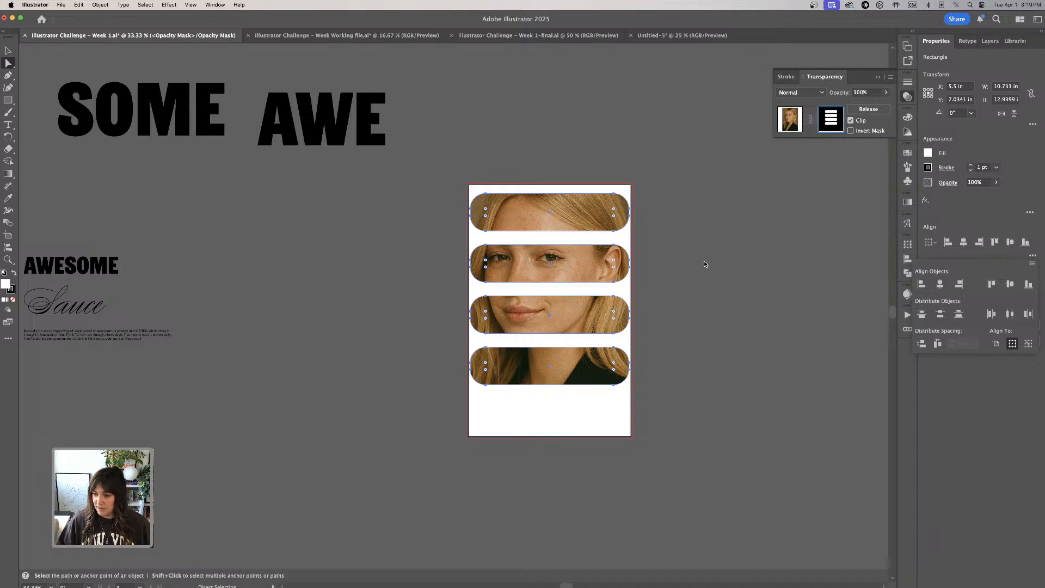
click(704, 265)
click(709, 266)
- Try drawing a rectangle about 6.2 by 8 in beside the artboard while editing the mask, and undo it
click(9, 51)
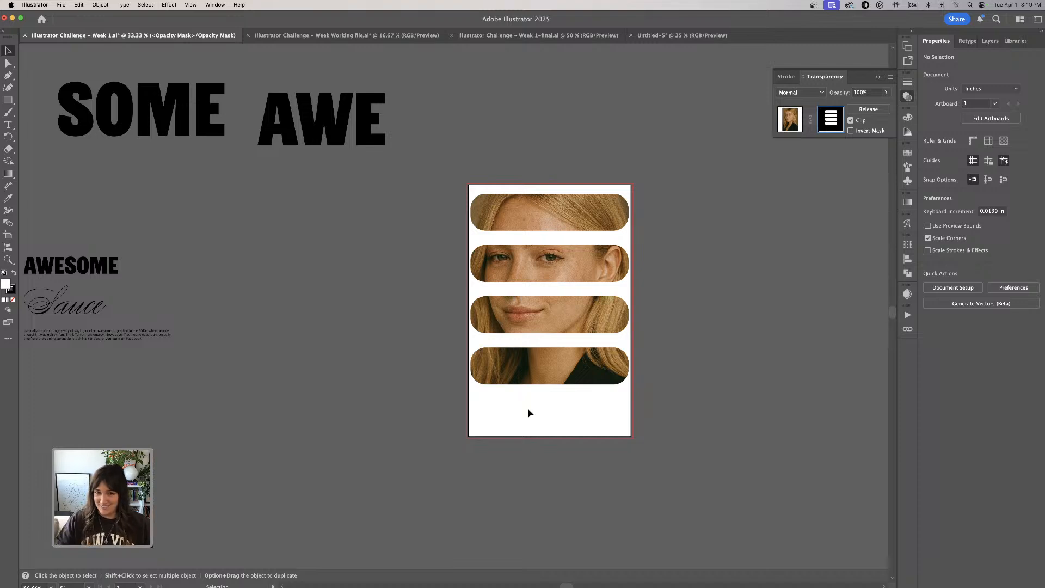
key(space)
mouse_move(555, 422)
mouse_down()
mouse_move(513, 400)
mouse_move(553, 424)
mouse_up()
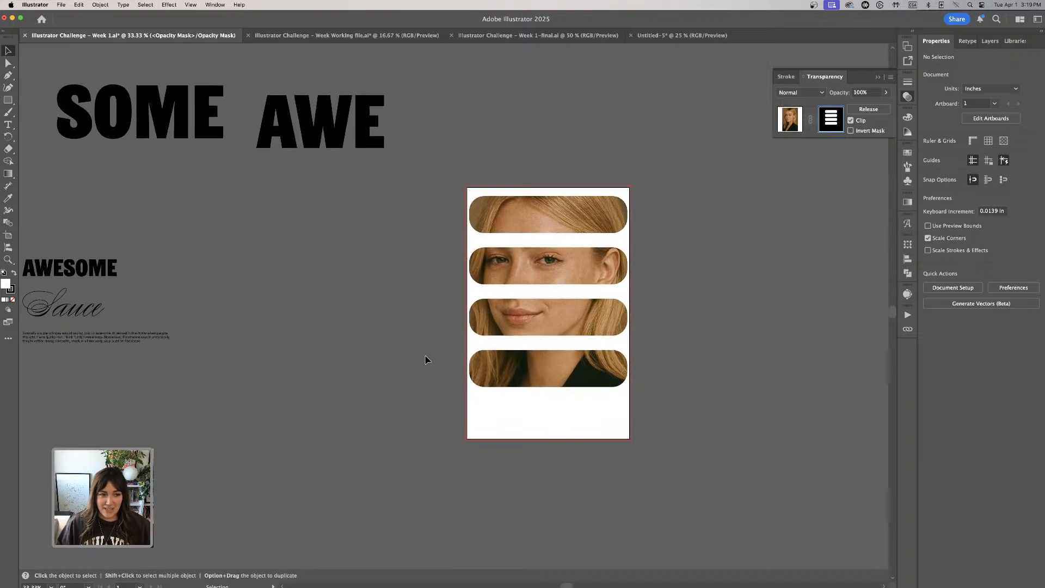
click(8, 100)
mouse_move(466, 185)
mouse_down()
mouse_move(484, 194)
mouse_move(645, 456)
mouse_move(446, 359)
mouse_move(373, 304)
mouse_up()
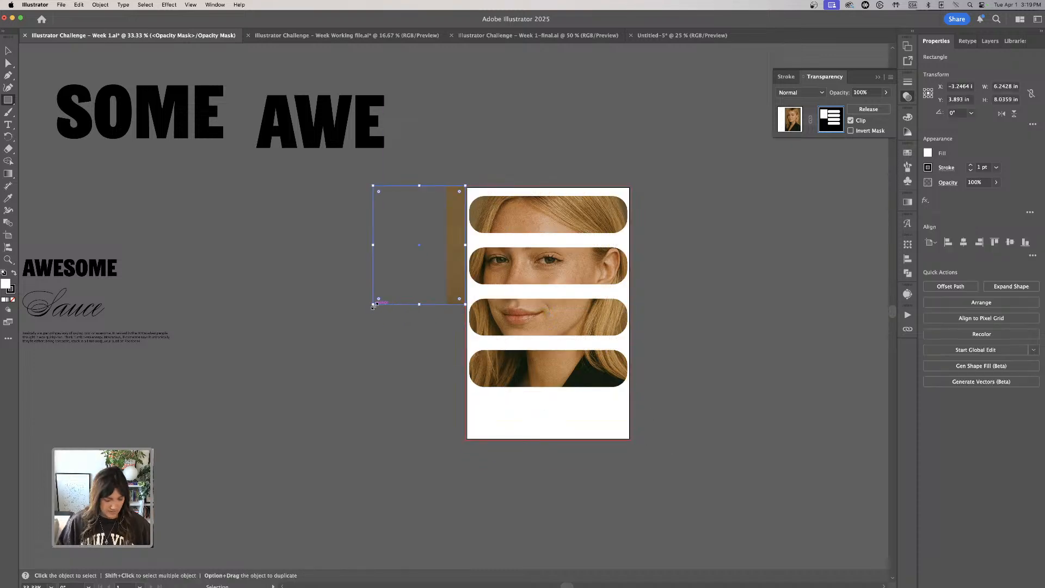
key(super+z)
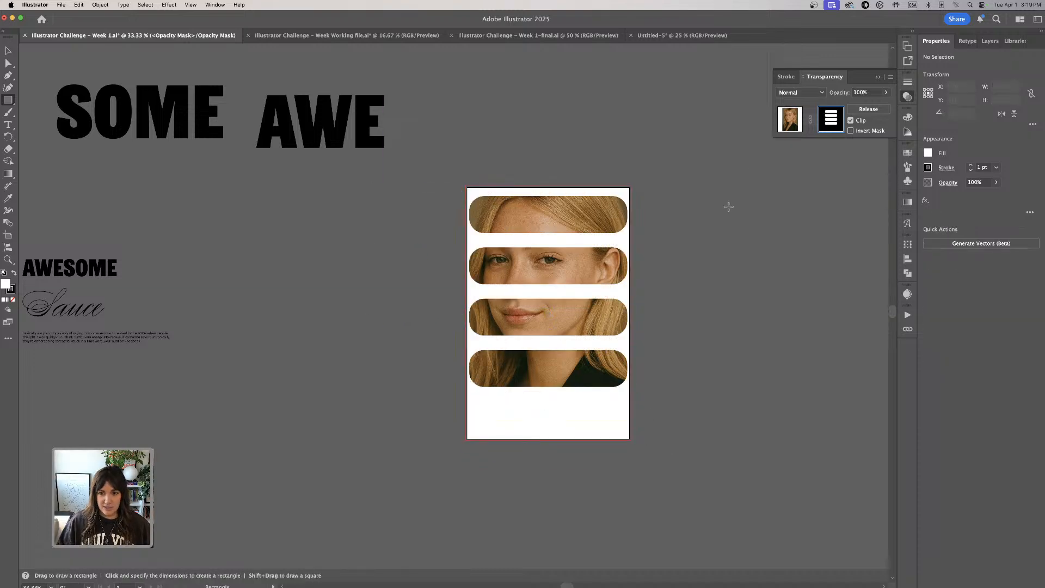
- Leave opacity mask editing by returning to the portrait artwork, and deselect everything
click(794, 122)
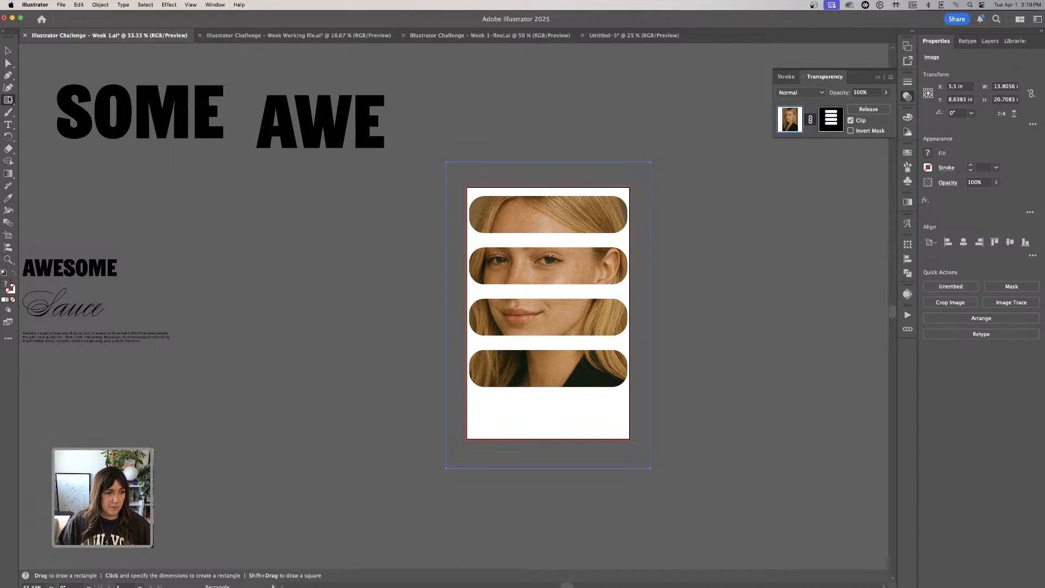
click(459, 186)
click(503, 305)
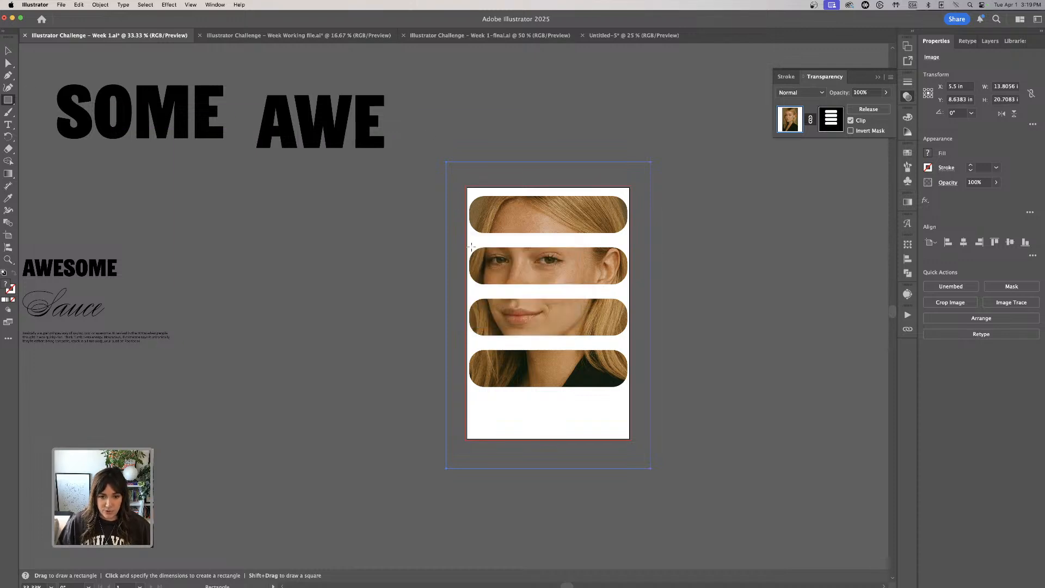
click(465, 201)
click(505, 304)
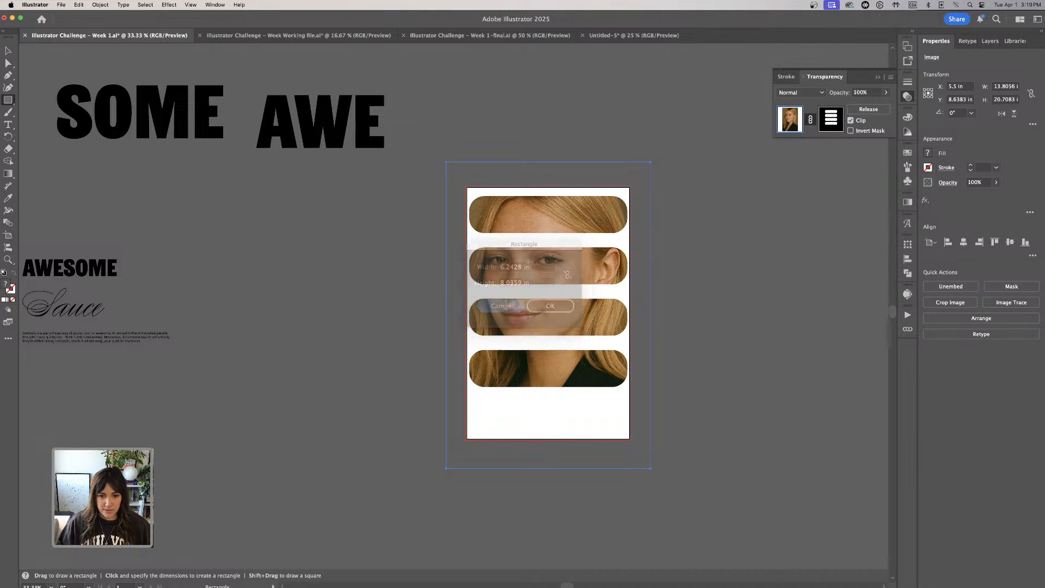
click(8, 50)
click(501, 136)
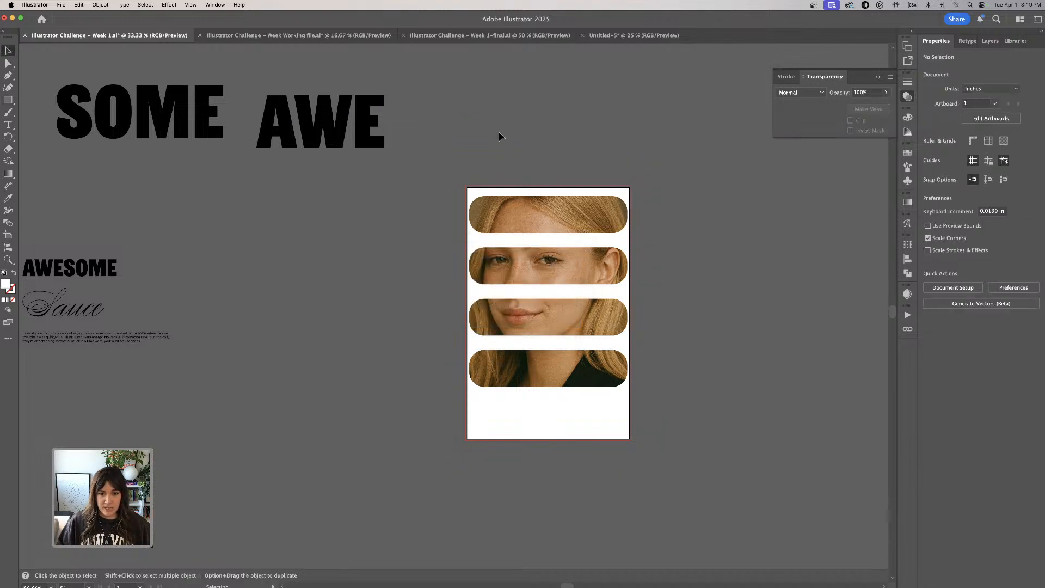
- Draw a borderless white rectangle about 11.25 by 17.36 in over the whole artboard and send it to the back
click(8, 99)
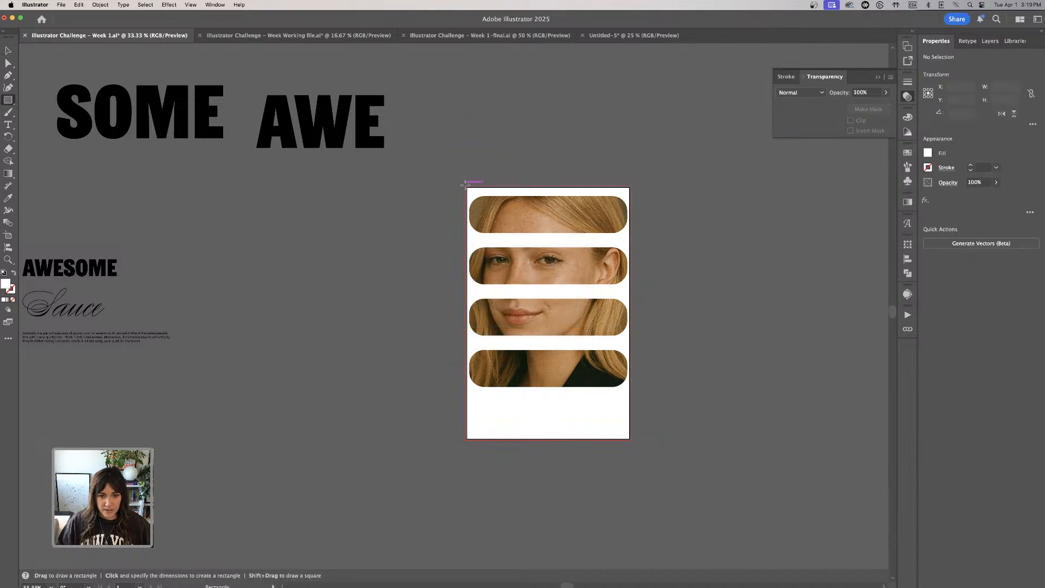
drag(463, 185, 630, 441)
click(100, 4)
mouse_move(109, 27)
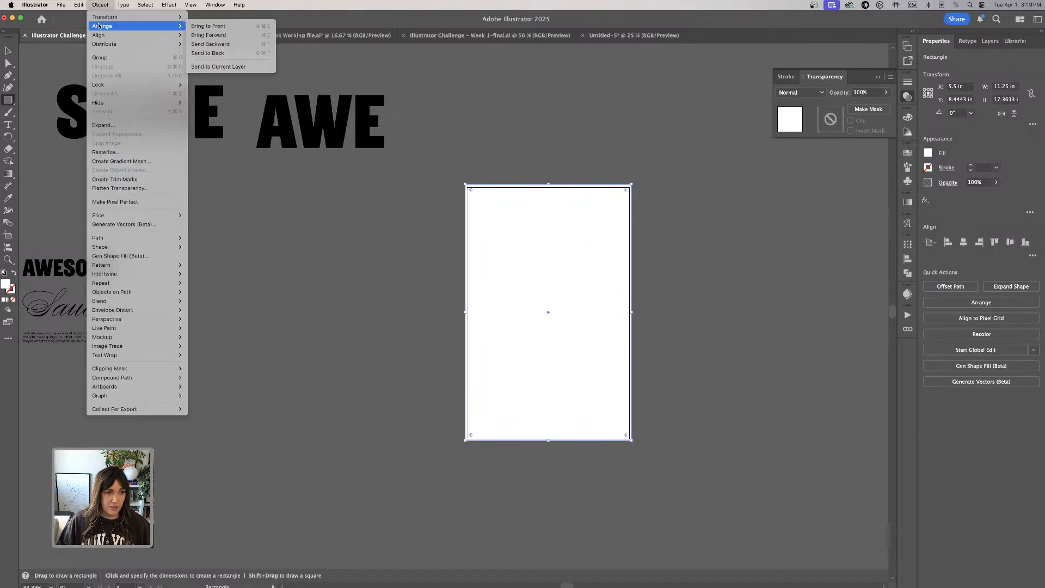
click(223, 52)
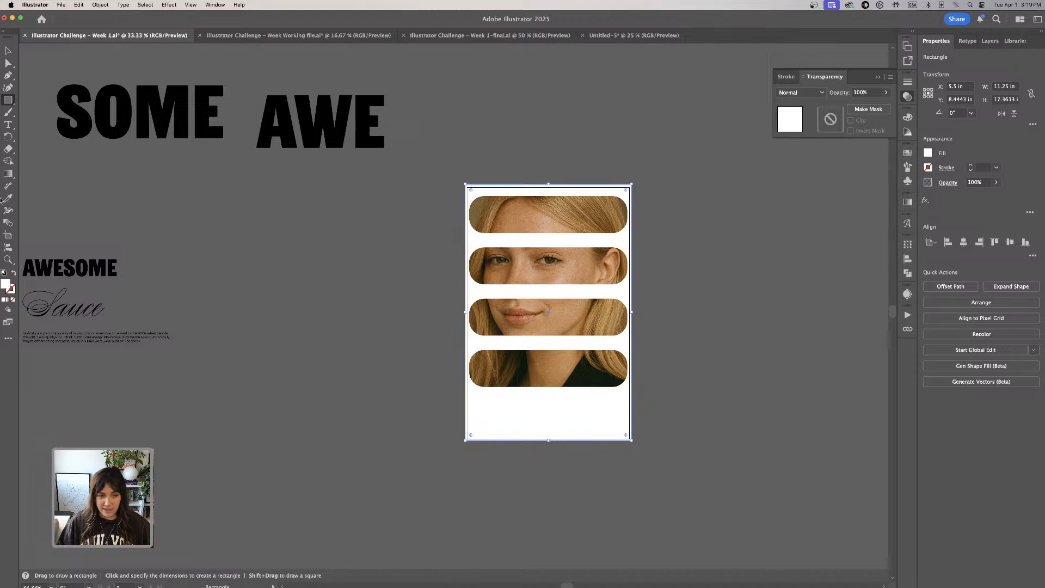
- Fill the background rectangle with orange EF5D14 and deselect it
double_click(6, 285)
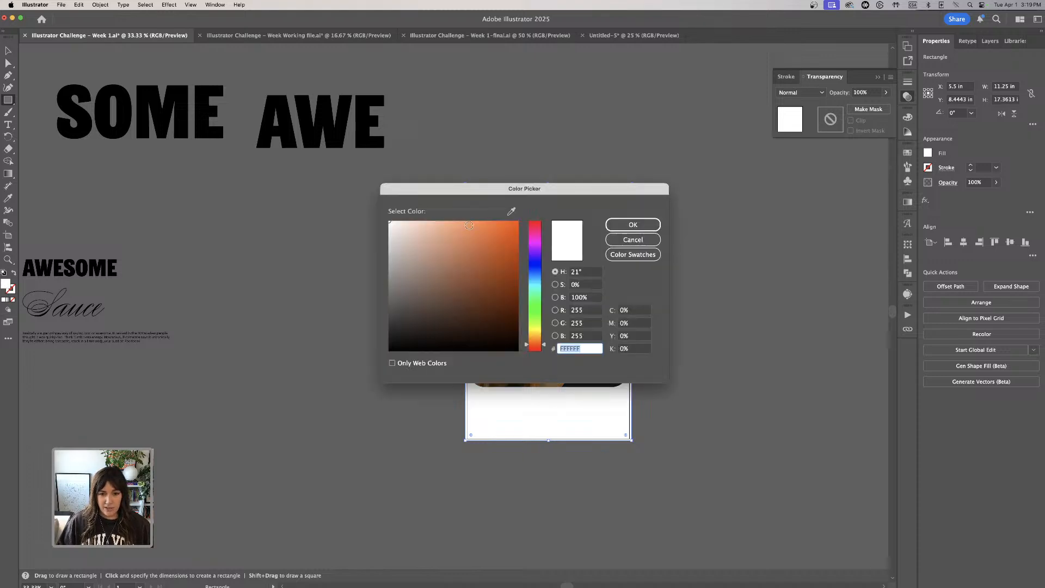
drag(469, 225, 497, 228)
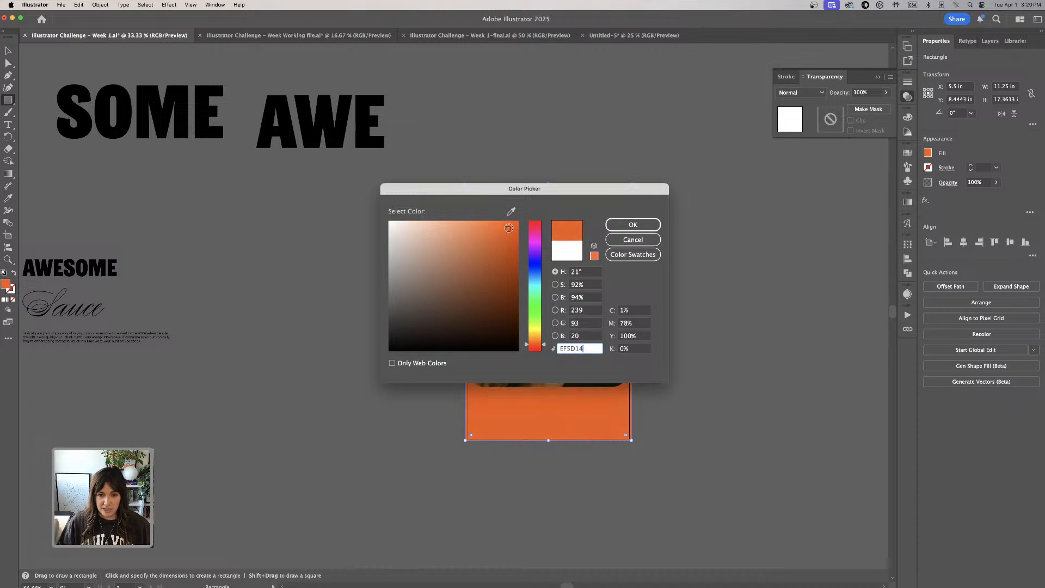
key(Return)
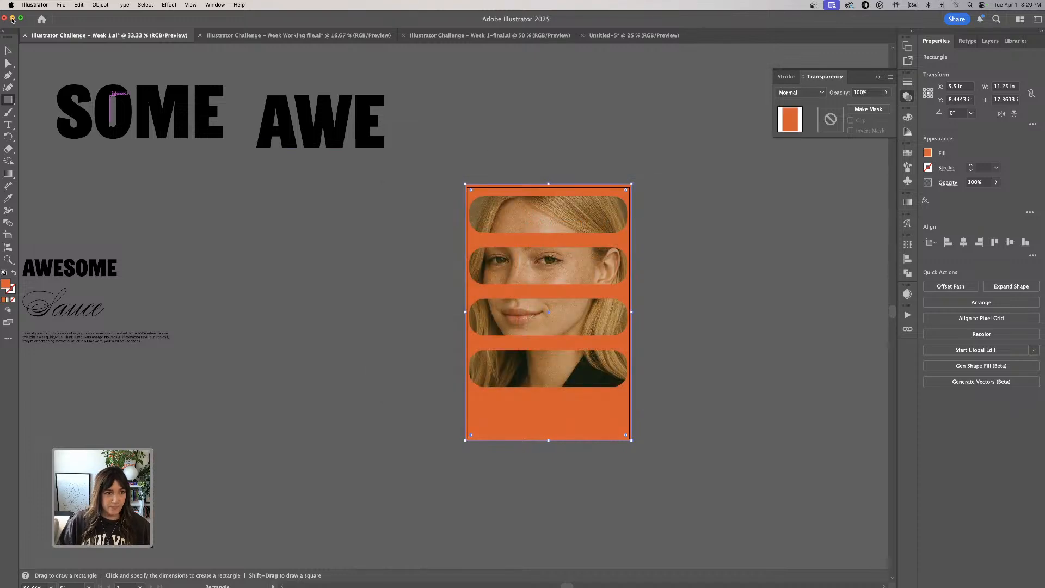
click(6, 50)
click(185, 217)
- Select AWESOME, Sauce and the description paragraph together and fill them with white FFFFFF
scroll(185, 216, down, 5)
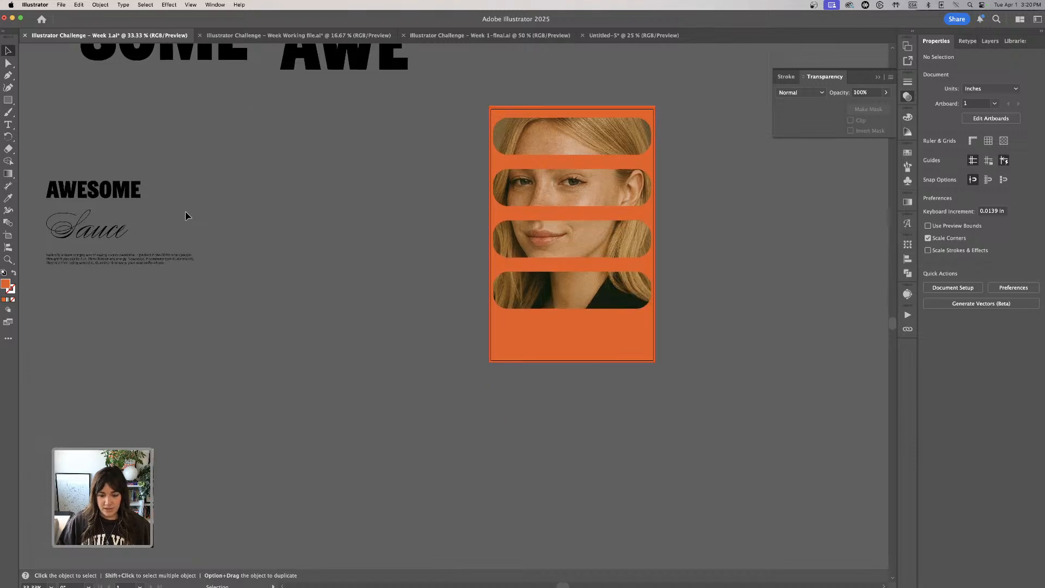
click(127, 193)
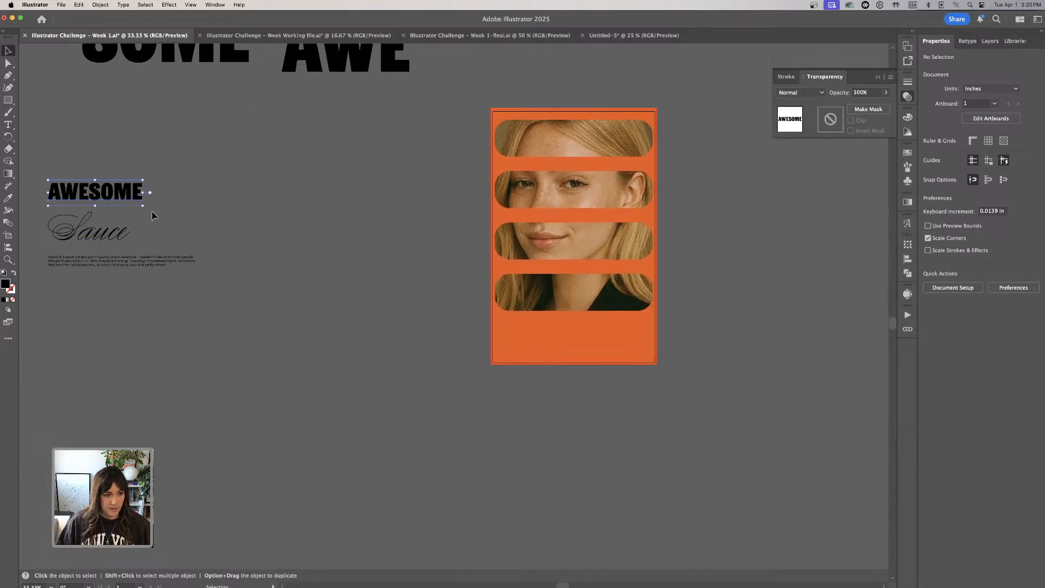
shift+click(107, 233)
shift+click(128, 264)
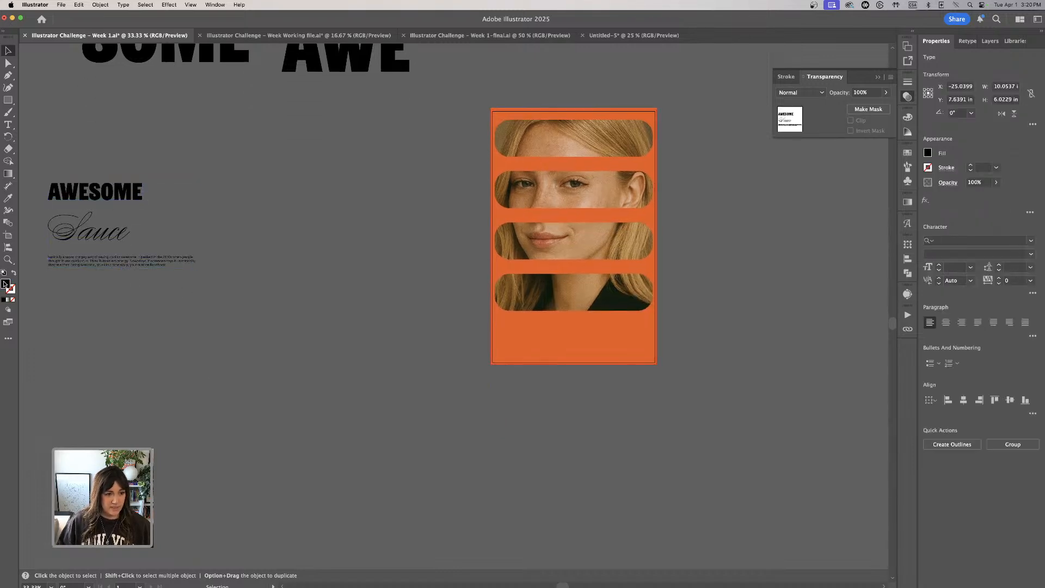
double_click(5, 283)
text(FFFFFF)
key(Return)
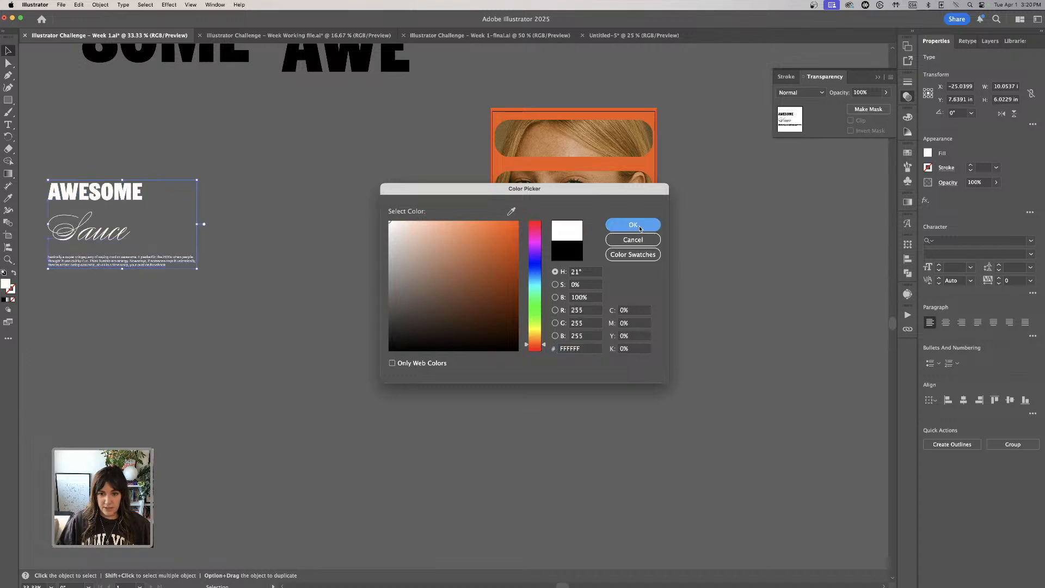
- Move the three white text objects together closer to the poster
click(94, 165)
drag(76, 137, 161, 364)
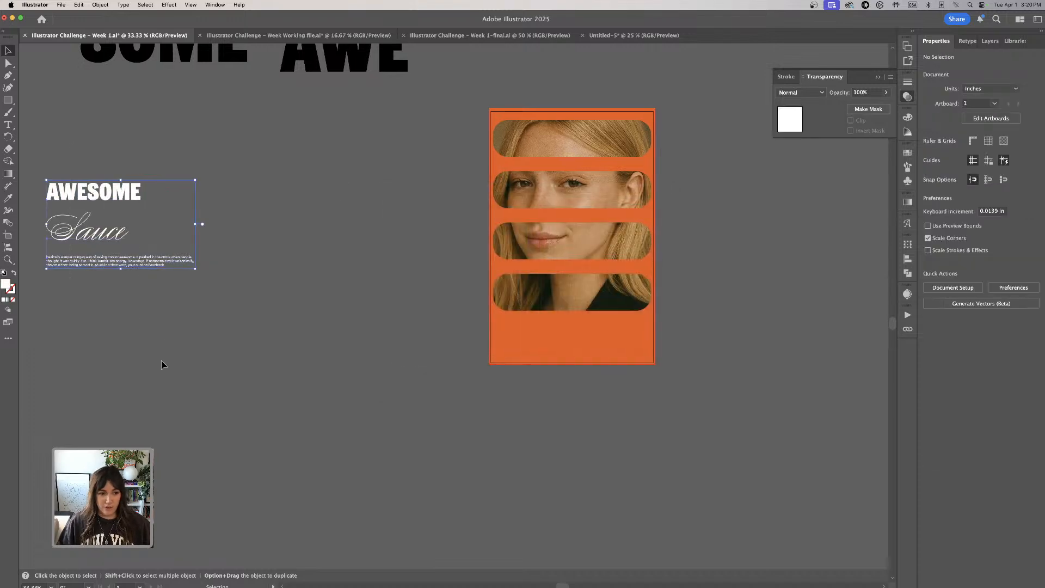
drag(121, 197, 344, 275)
- Place the description paragraph at the bottom of the poster below the last bar and center it horizontally
key(super+equal)
key(super+equal)
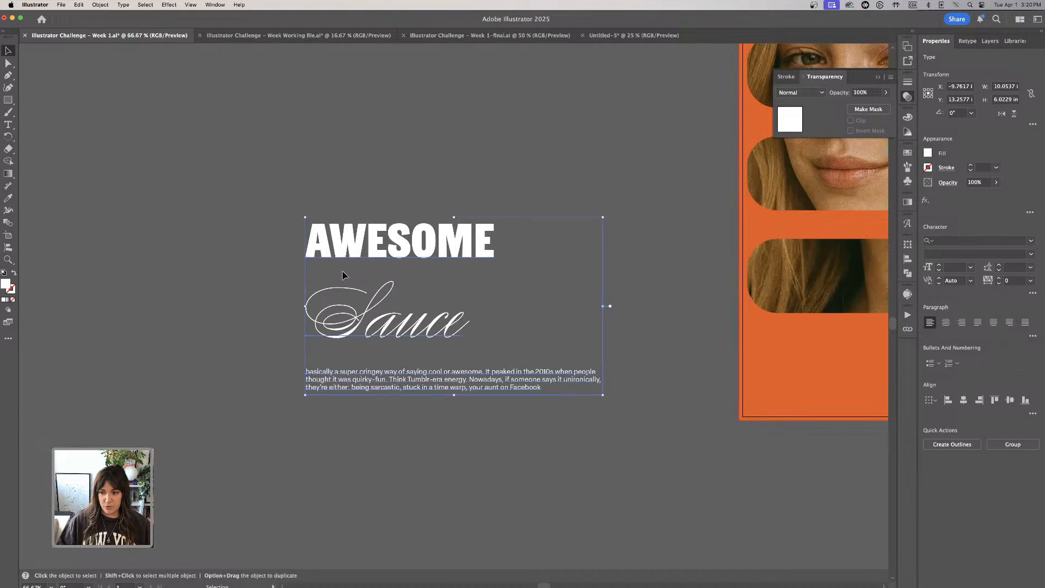
scroll(413, 328, right, 5)
scroll(412, 328, up, 1)
scroll(412, 327, right, 1)
click(415, 221)
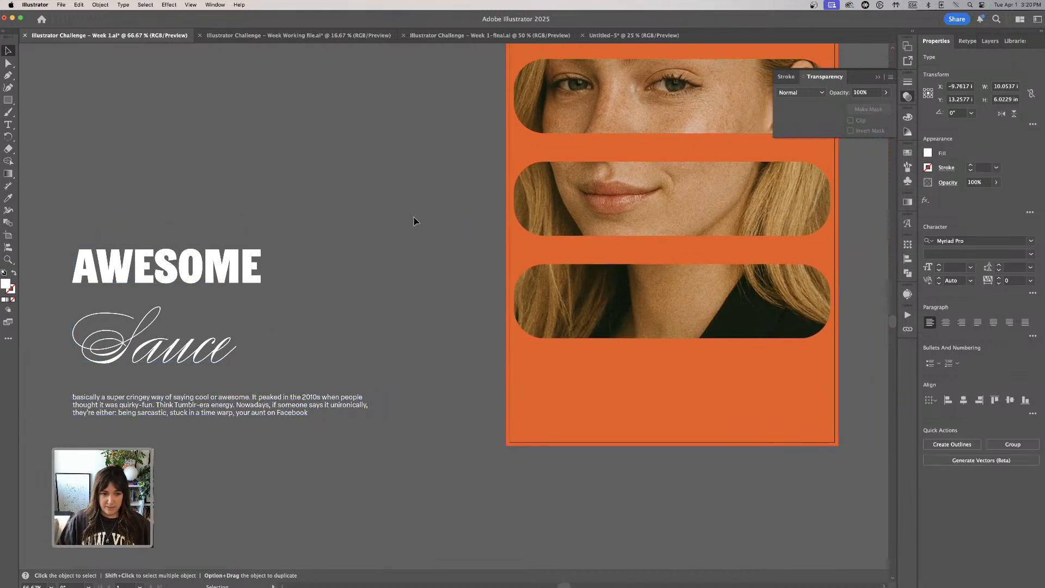
click(250, 398)
drag(242, 402, 692, 417)
drag(777, 526, 679, 508)
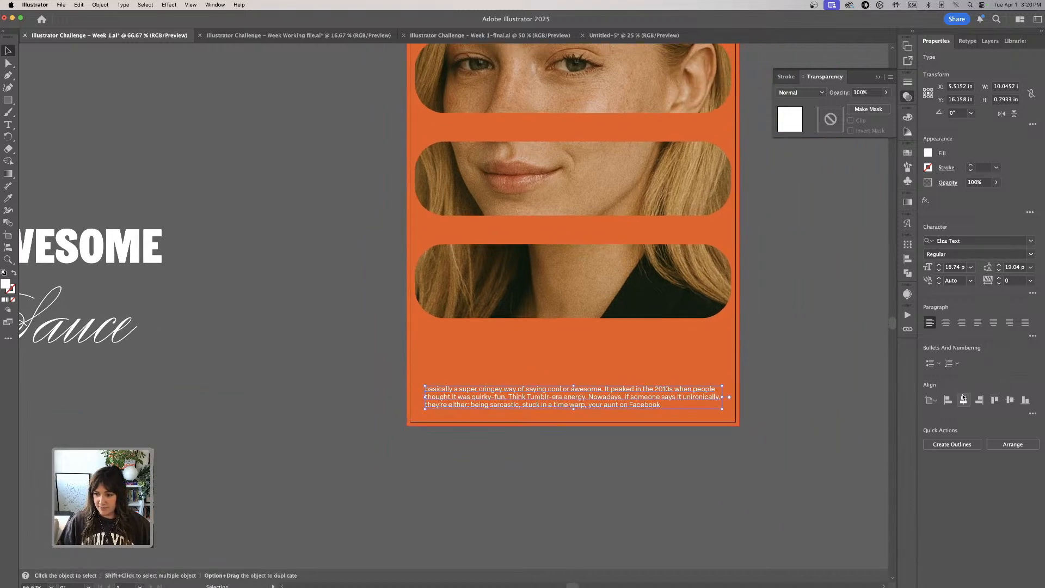
click(962, 401)
click(699, 504)
- Place AWESOME directly above the paragraph, flush with its left edge, and scale it down to about 5.6 in wide
scroll(213, 313, left, 4)
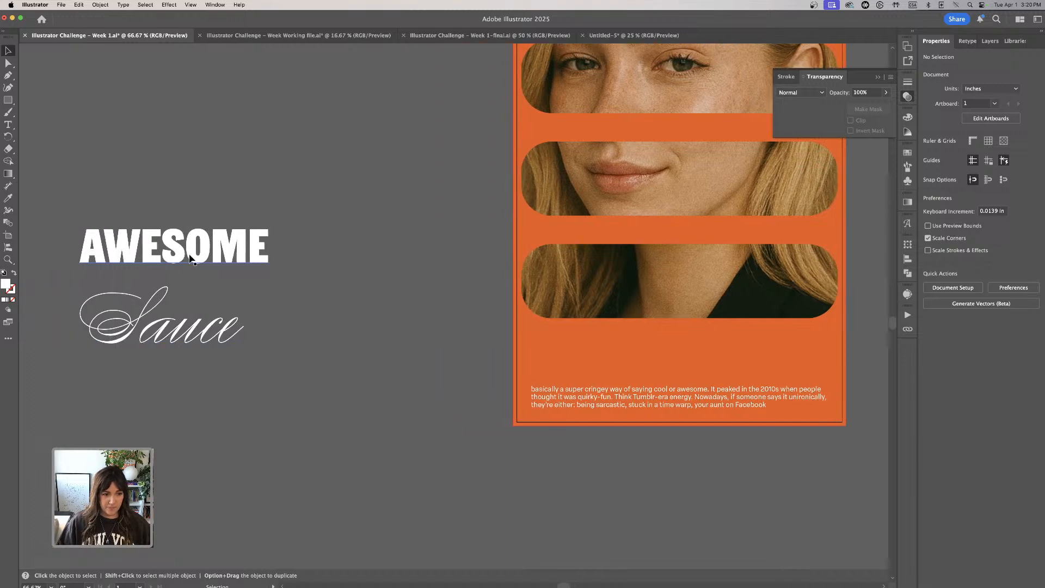
click(211, 262)
drag(211, 262, 660, 375)
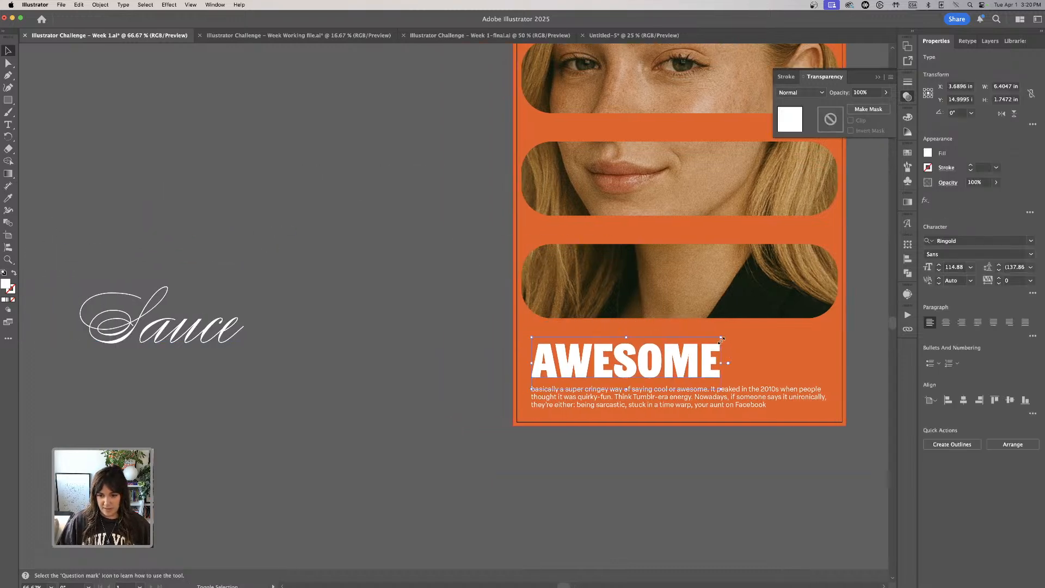
drag(720, 338, 695, 344)
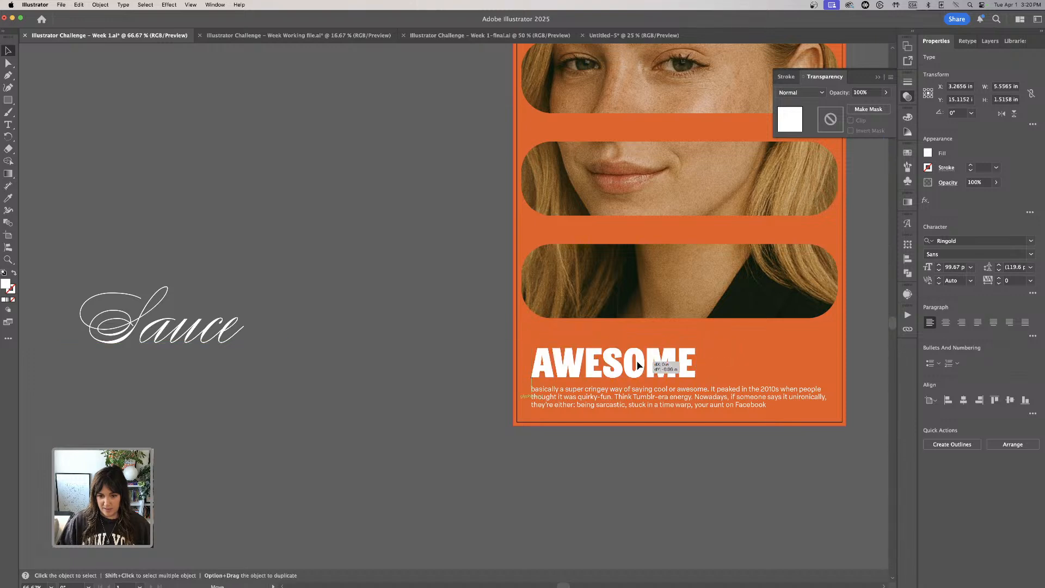
- Place Sauce just right of AWESOME and scale it down to about 4.5 in wide so it fits the poster
drag(189, 331, 810, 356)
key(super+1)
click(240, 285)
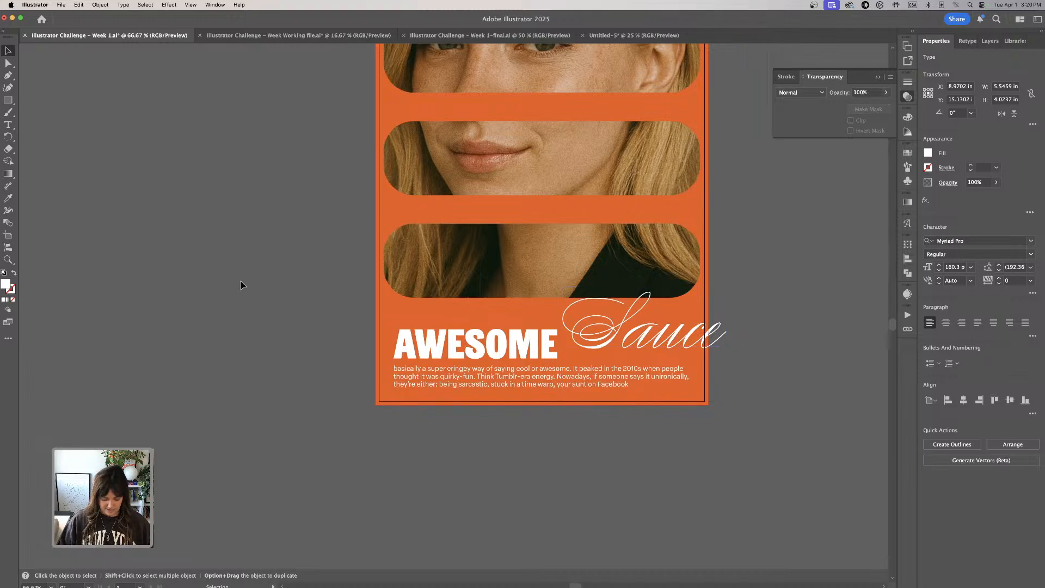
scroll(170, 263, down, 2)
scroll(171, 264, right, 2)
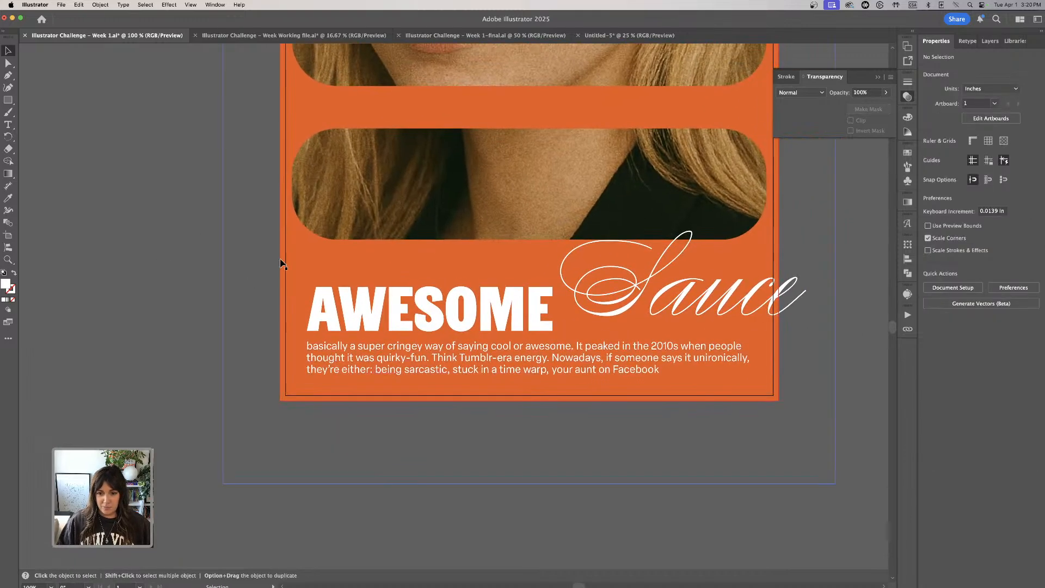
click(788, 300)
drag(806, 223, 761, 250)
drag(725, 328, 674, 329)
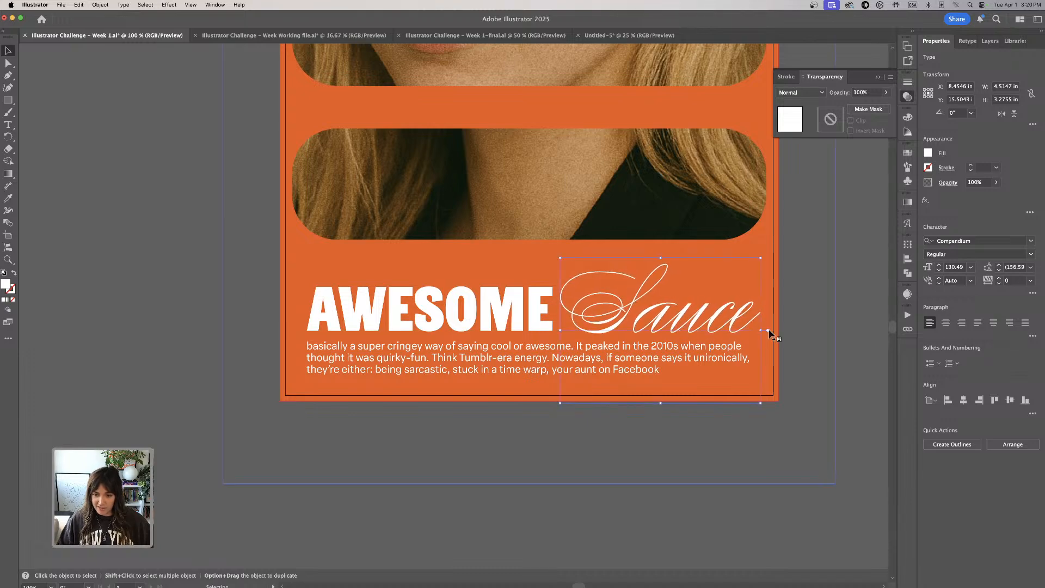
click(872, 312)
- Duplicate the poster's artboard with its artwork to the right of the original
key(super+minus)
key(super+minus)
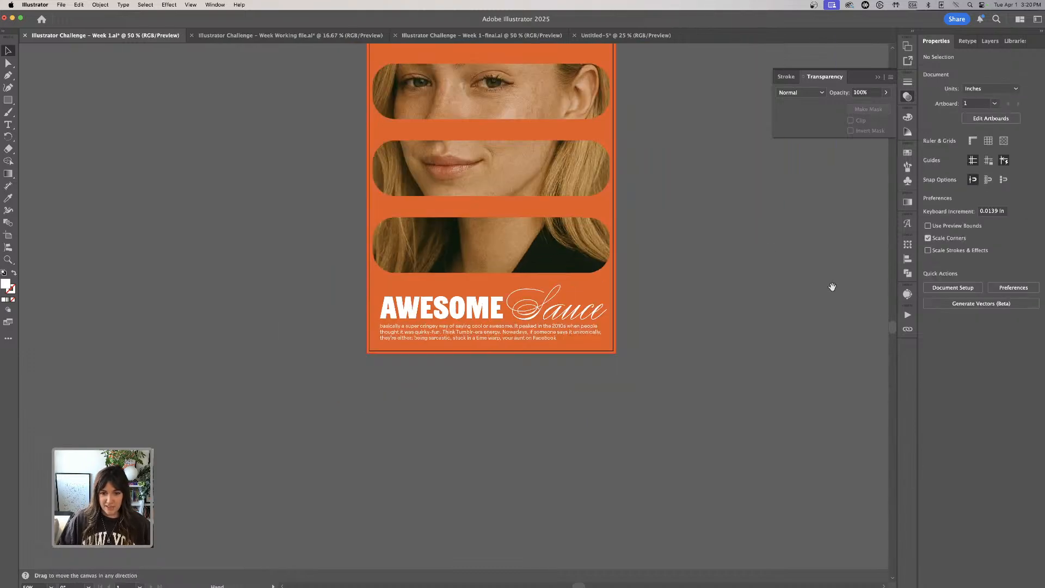
drag(831, 284, 692, 364)
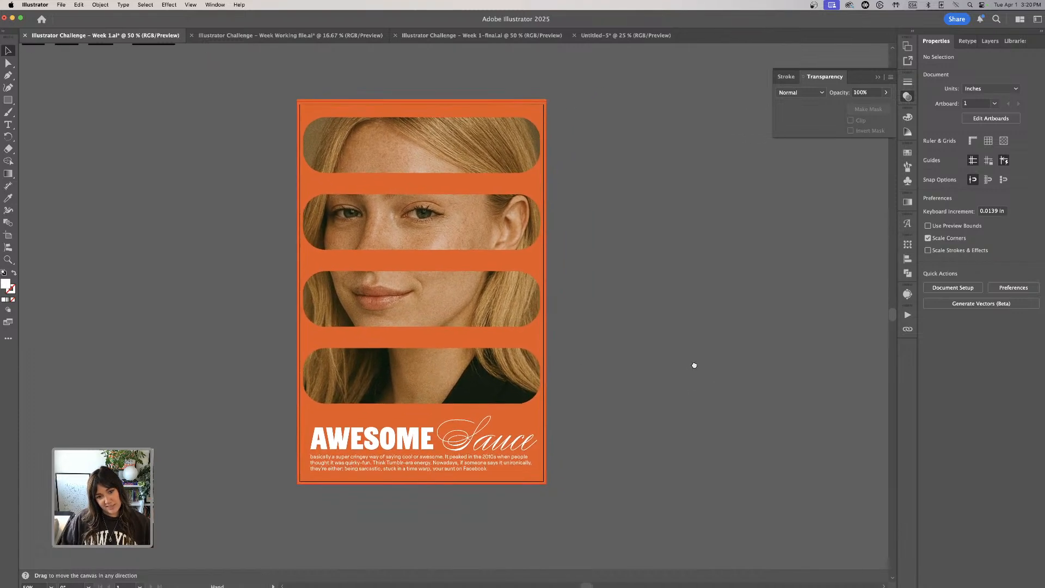
click(8, 235)
click(100, 4)
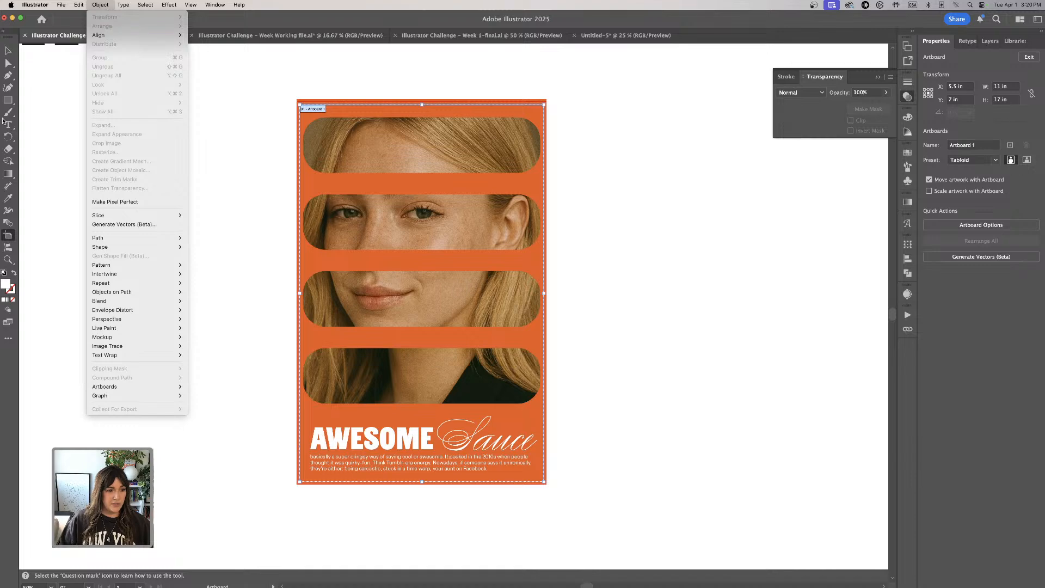
click(10, 238)
key(super+minus)
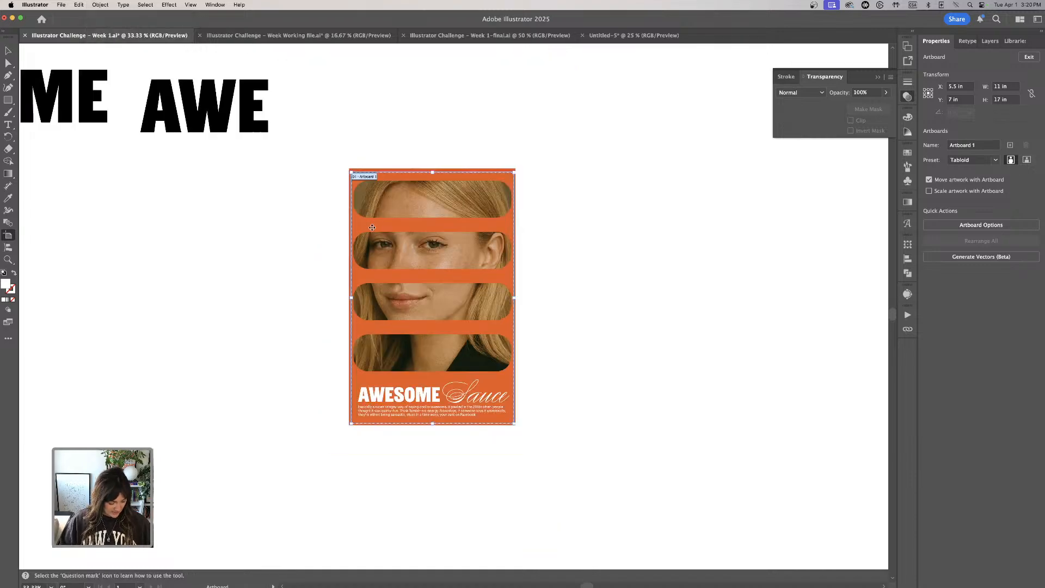
drag(378, 228, 623, 227)
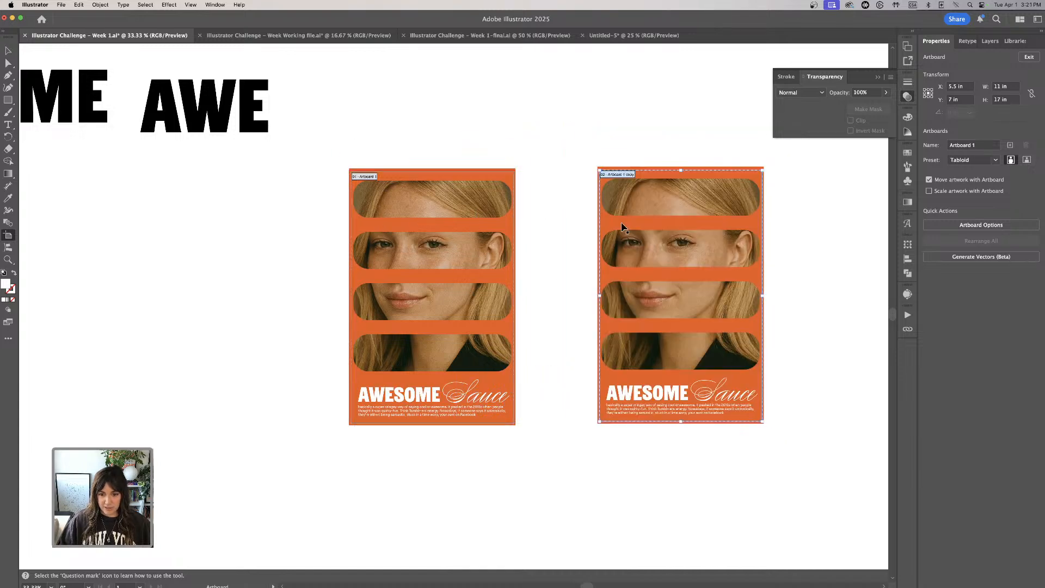
click(8, 50)
- Move the masked portrait off the duplicated poster to its right and release its opacity mask
scroll(548, 98, right, 5)
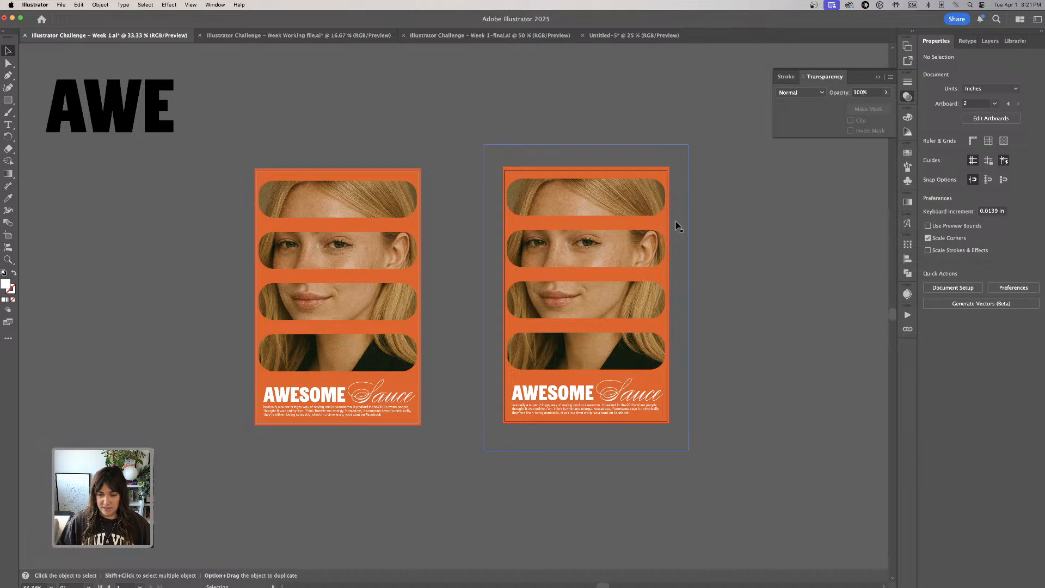
click(662, 224)
drag(659, 224, 655, 223)
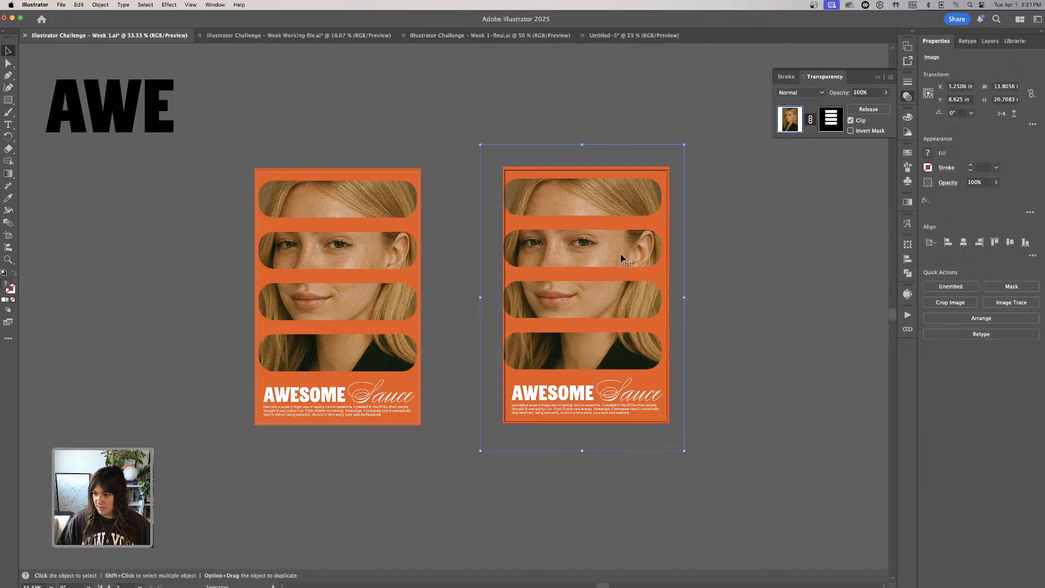
drag(626, 270, 777, 280)
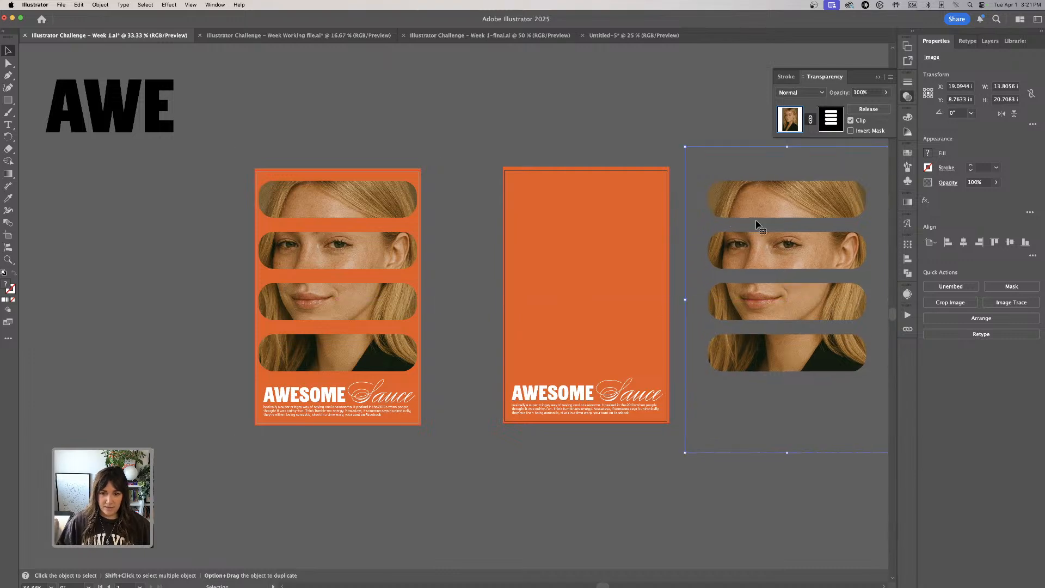
click(868, 109)
click(668, 137)
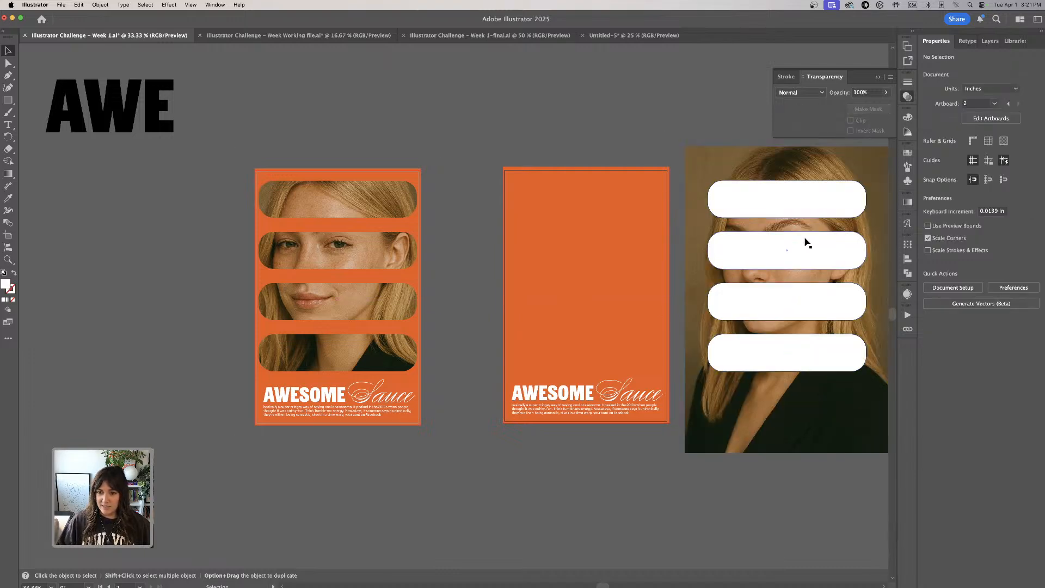
- Move the duplicate's orange background left of the original poster and place the unmasked portrait at the second artboard's top-left corner
drag(643, 217, 185, 254)
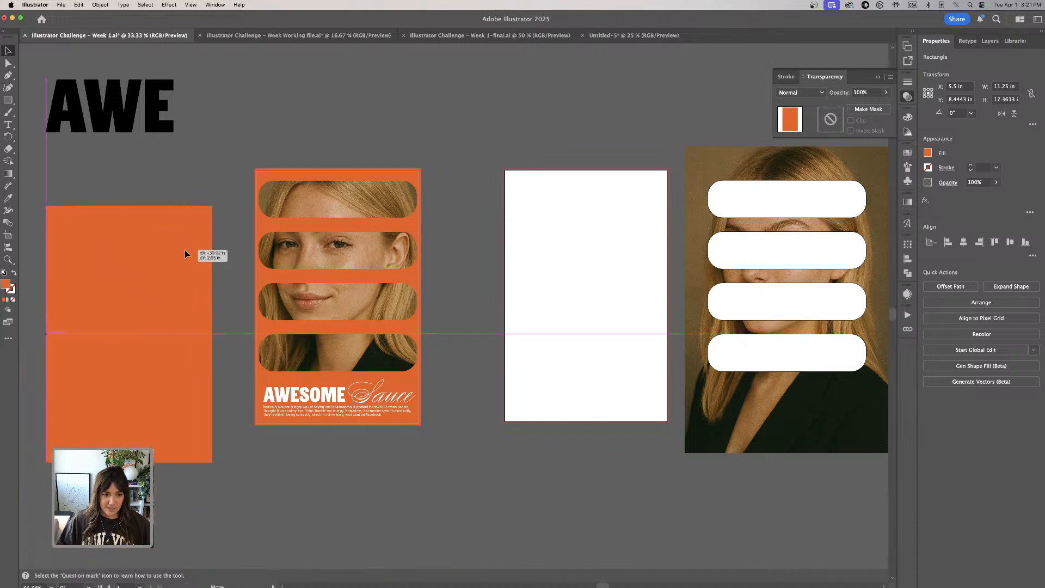
drag(754, 158, 572, 178)
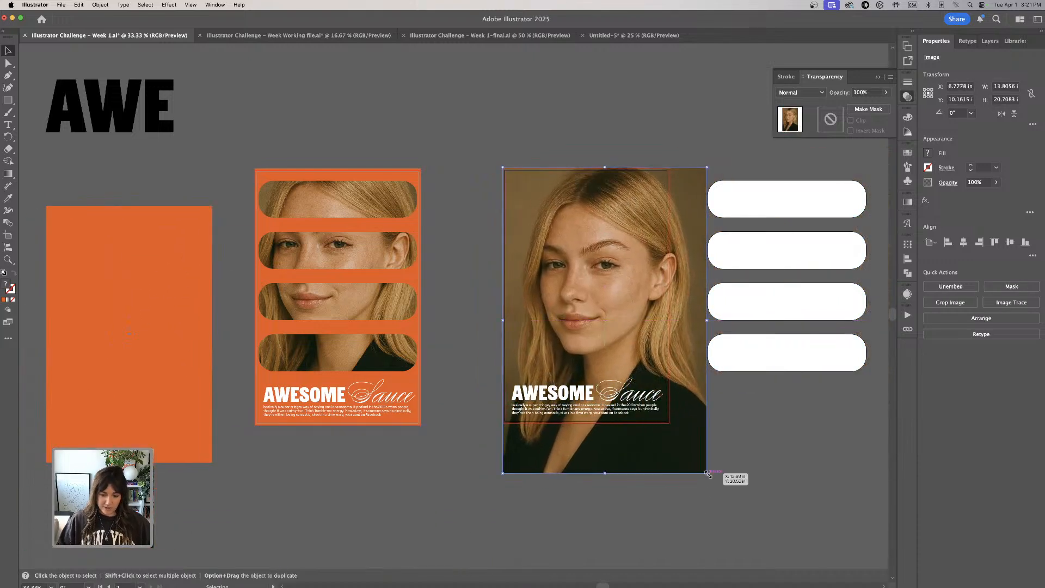
- Scale the portrait down to about 11.6 × 17.4 in so it covers the second artboard
drag(708, 473, 674, 450)
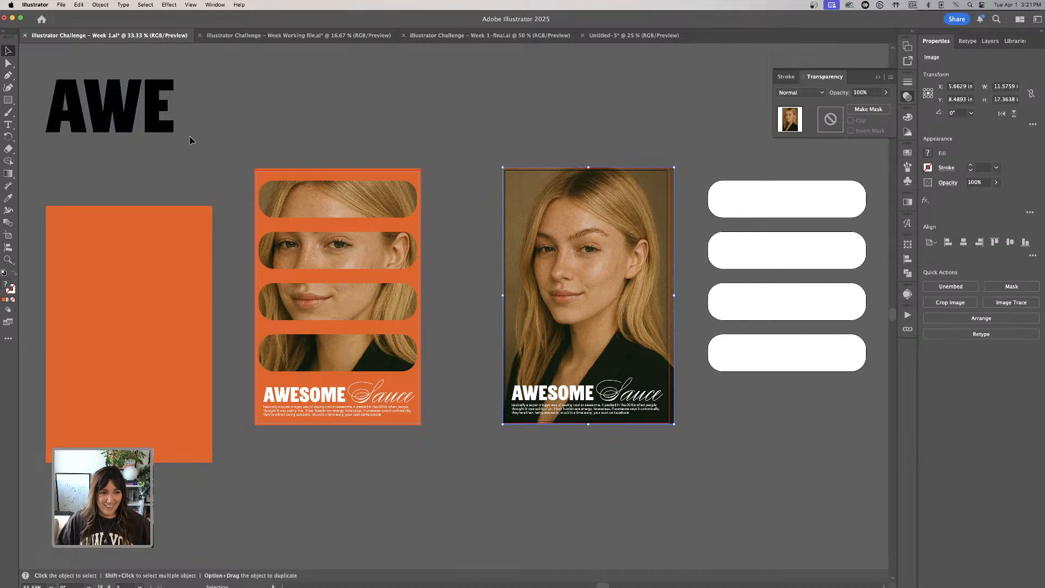
click(261, 133)
- Recolor the black AWE lettering white by sampling one of the white rounded bars
scroll(260, 134, left, 4)
drag(163, 131, 358, 158)
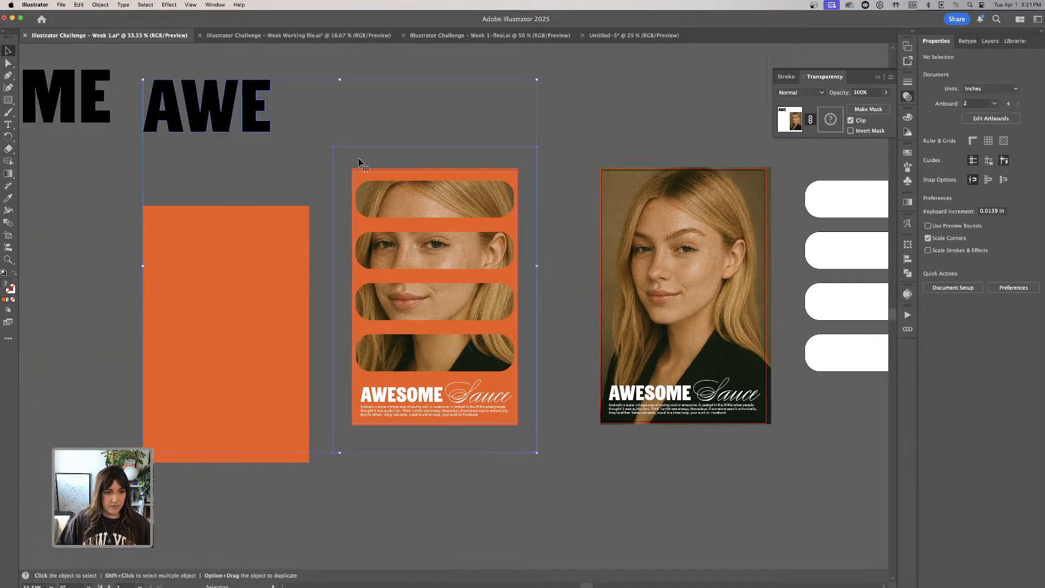
click(296, 121)
click(263, 124)
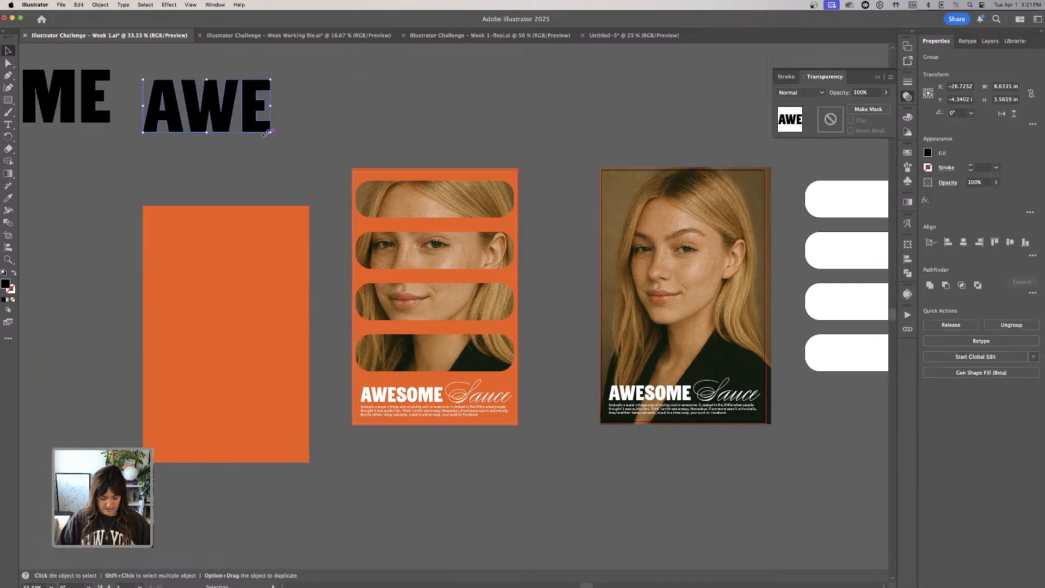
key(i)
click(847, 187)
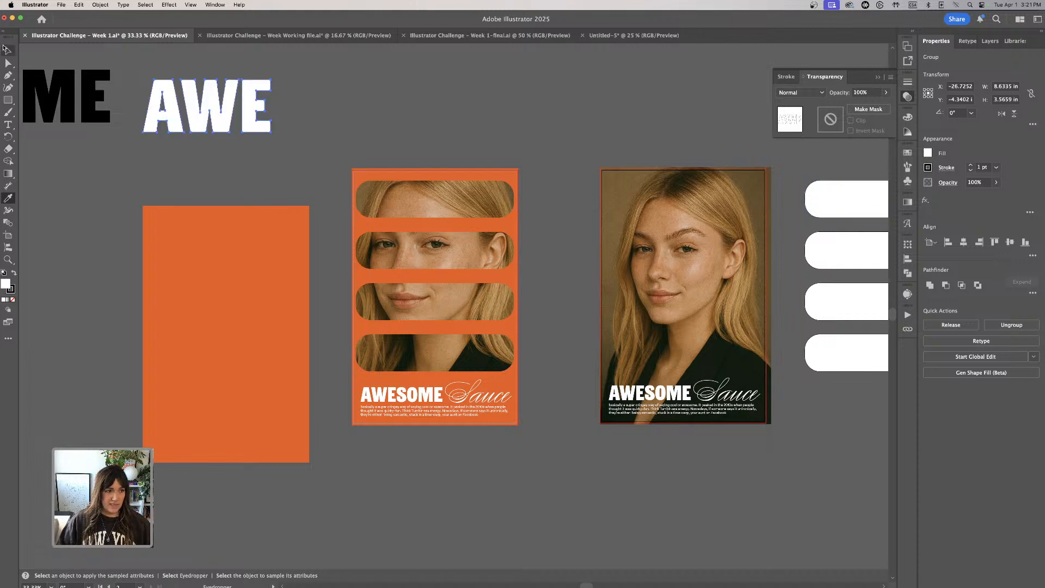
- Move the white AWE lettering to just above the second artboard
click(4, 49)
click(280, 102)
click(257, 118)
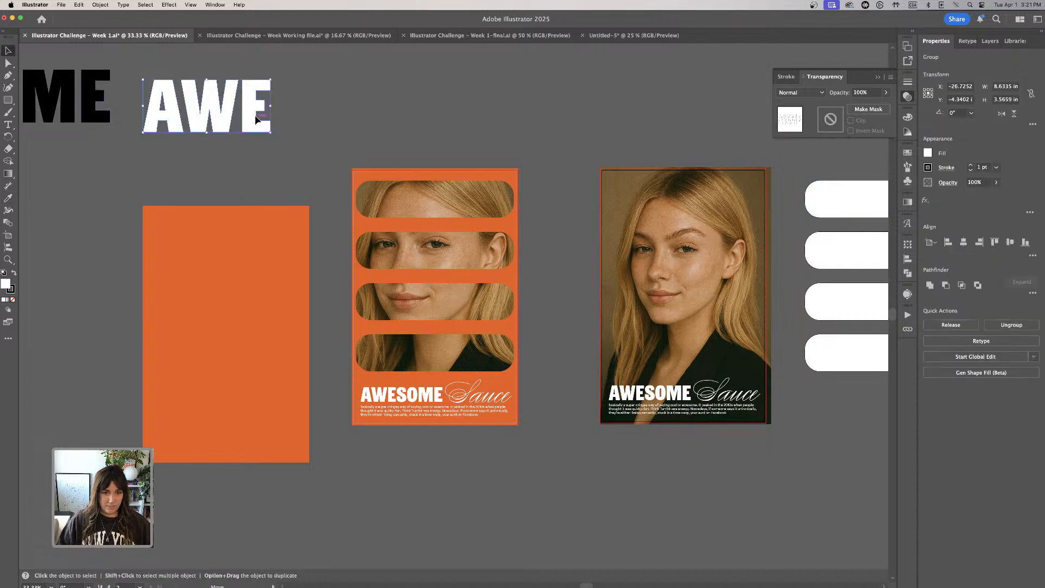
drag(258, 119, 687, 138)
scroll(705, 391, right, 3)
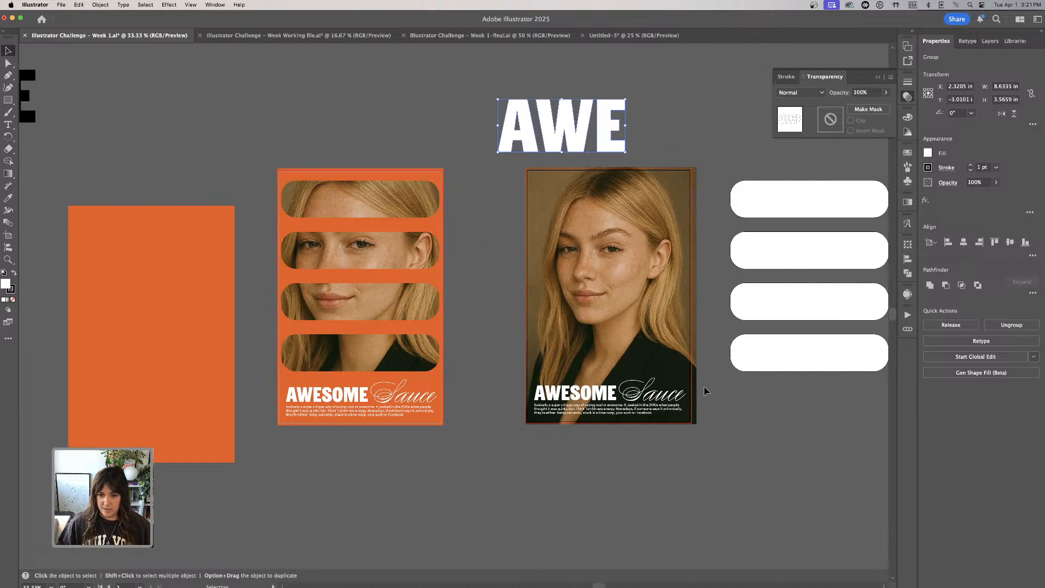
- Make an opacity mask for the portrait and paste a copy of the white AWE lettering into it near the artboard's upper-left corner
click(602, 303)
click(868, 109)
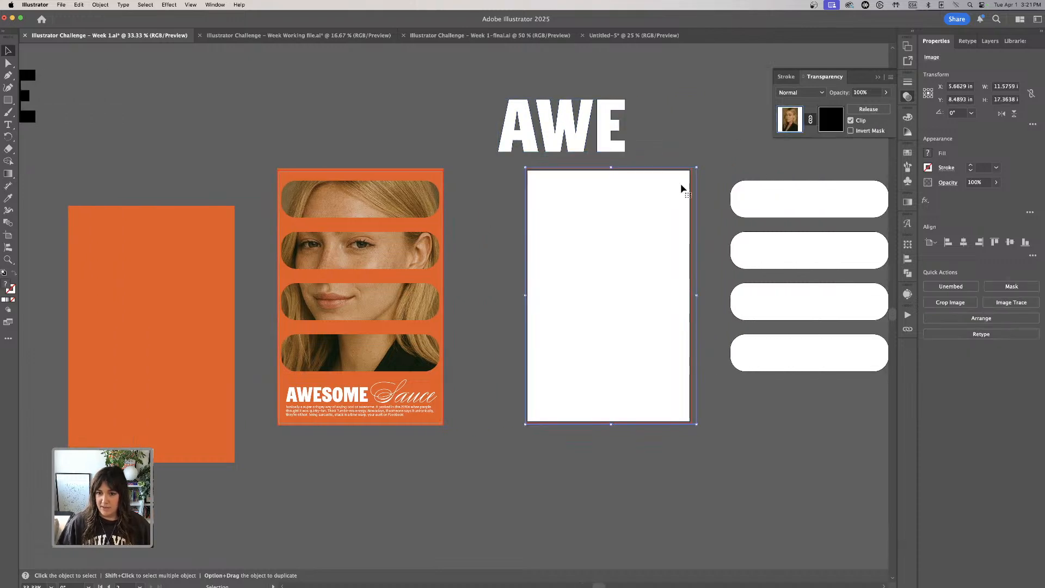
click(626, 133)
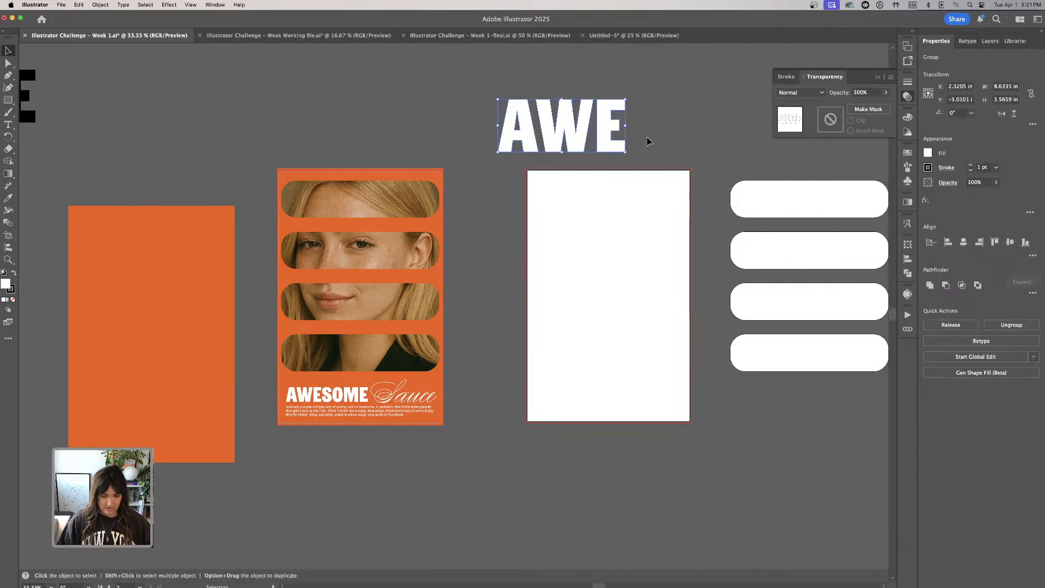
click(669, 227)
click(826, 126)
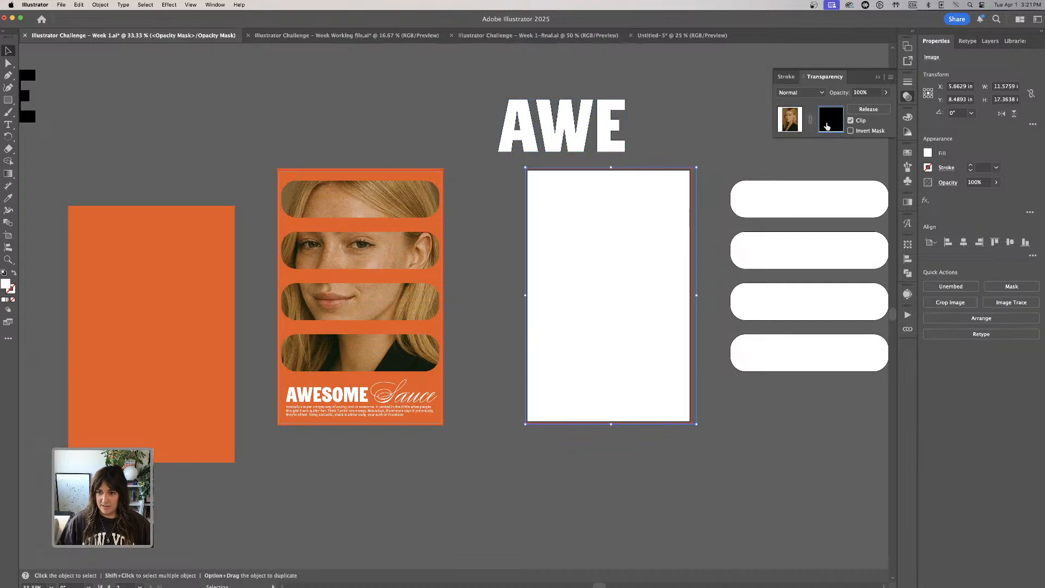
key(super+v)
drag(484, 316, 620, 283)
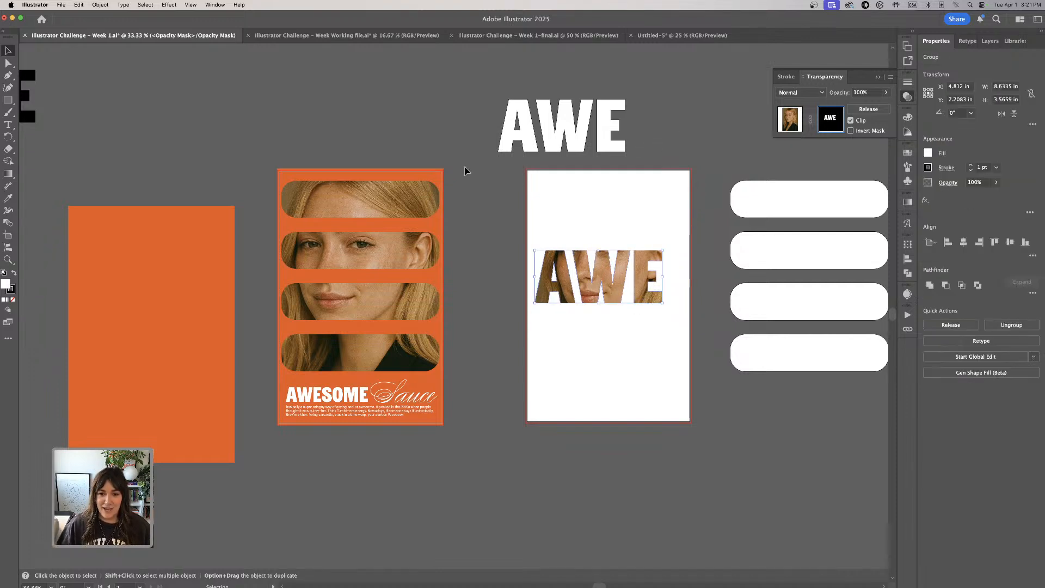
drag(607, 269, 601, 207)
- Leave mask editing and move the black SOME lettering to just above the original poster
scroll(72, 114, left, 5)
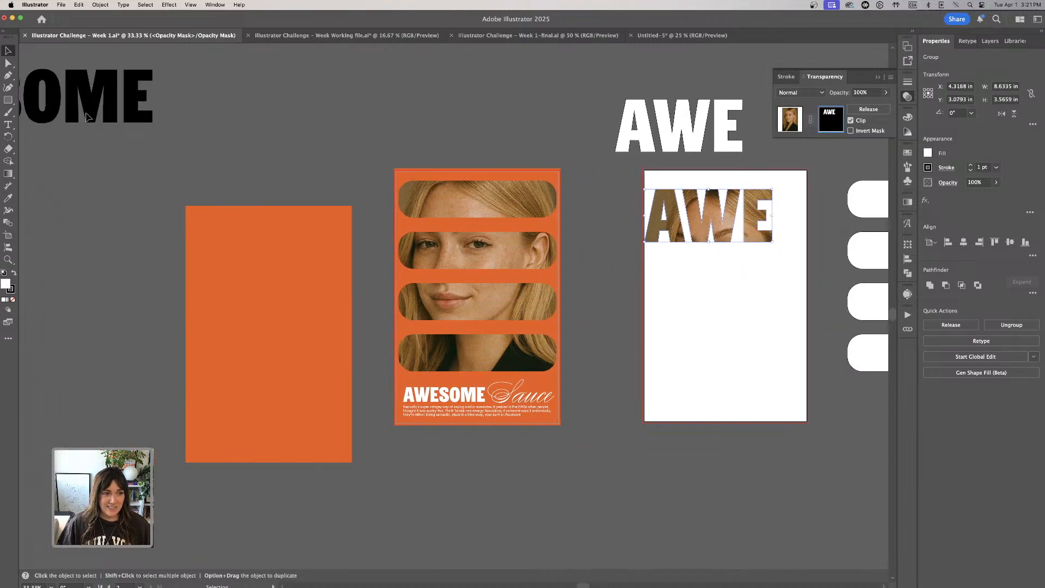
click(216, 143)
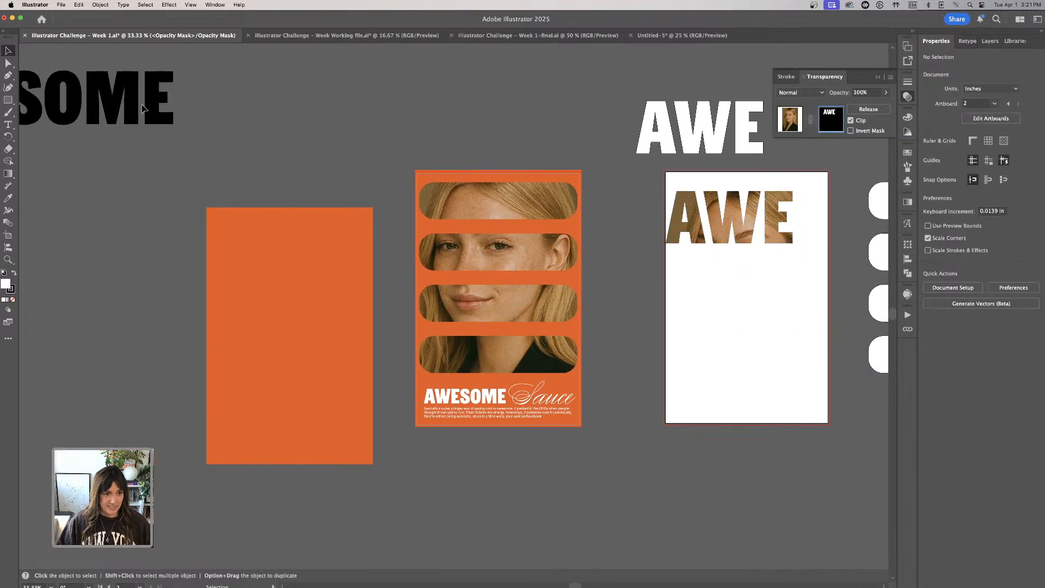
click(798, 126)
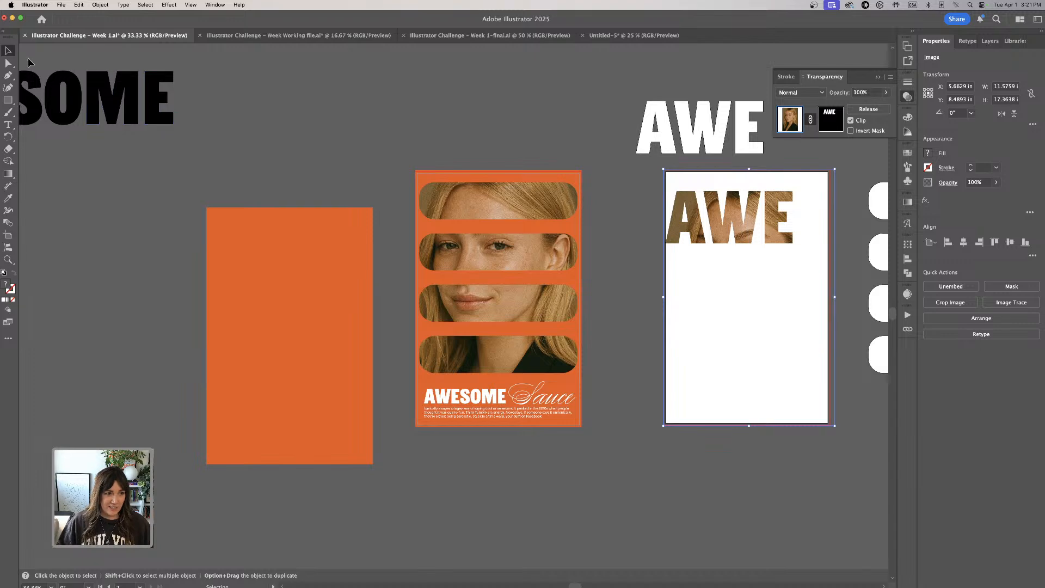
drag(158, 123, 629, 128)
scroll(462, 263, right, 5)
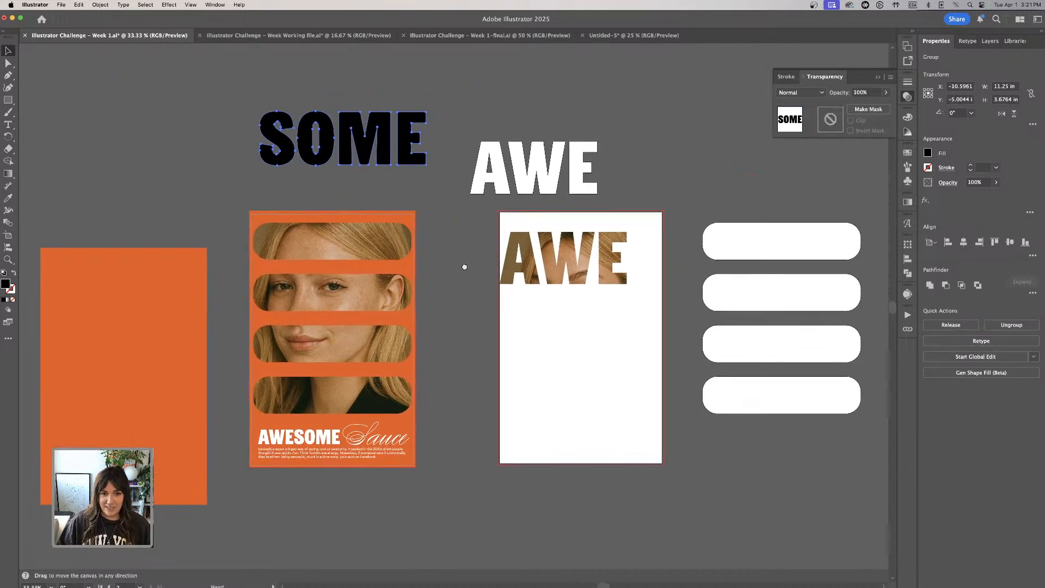
scroll(462, 263, down, 1)
key(a)
key(v)
click(432, 108)
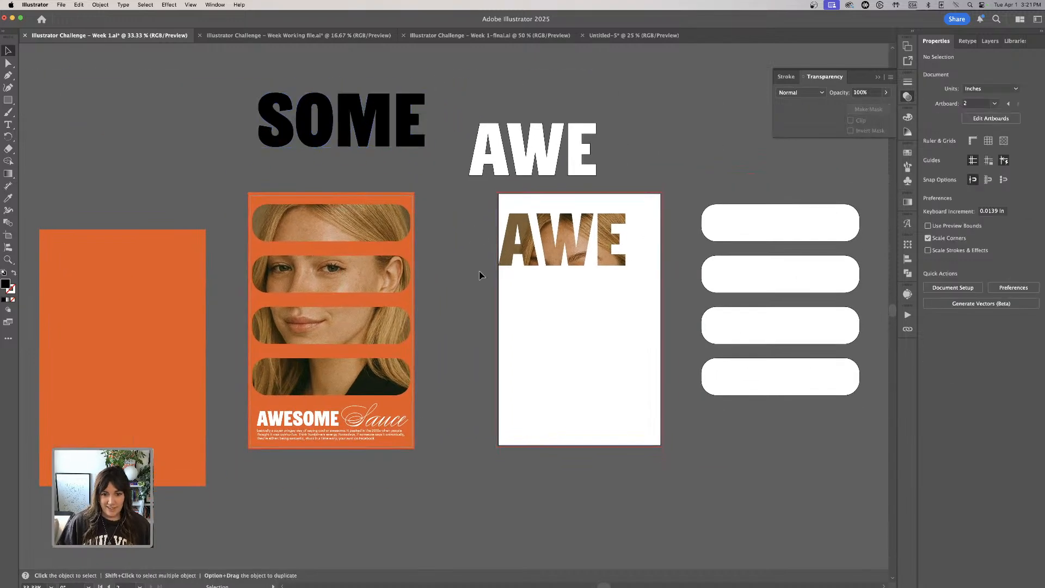
- Try to add the black SOME lettering below AWE in the portrait's opacity mask
click(555, 257)
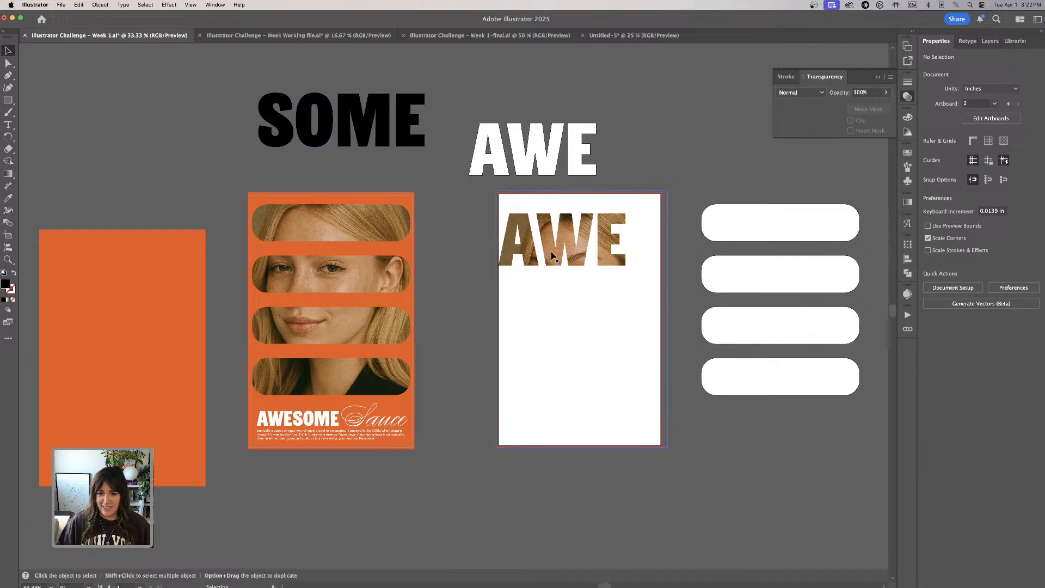
click(830, 118)
key(ctrl+v)
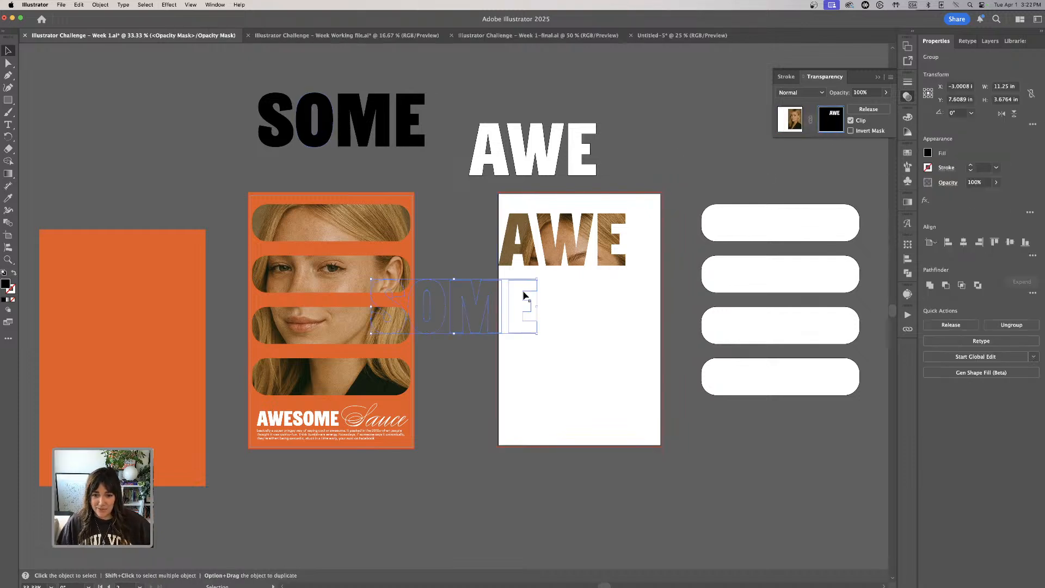
drag(488, 308, 588, 303)
key(ctrl+z)
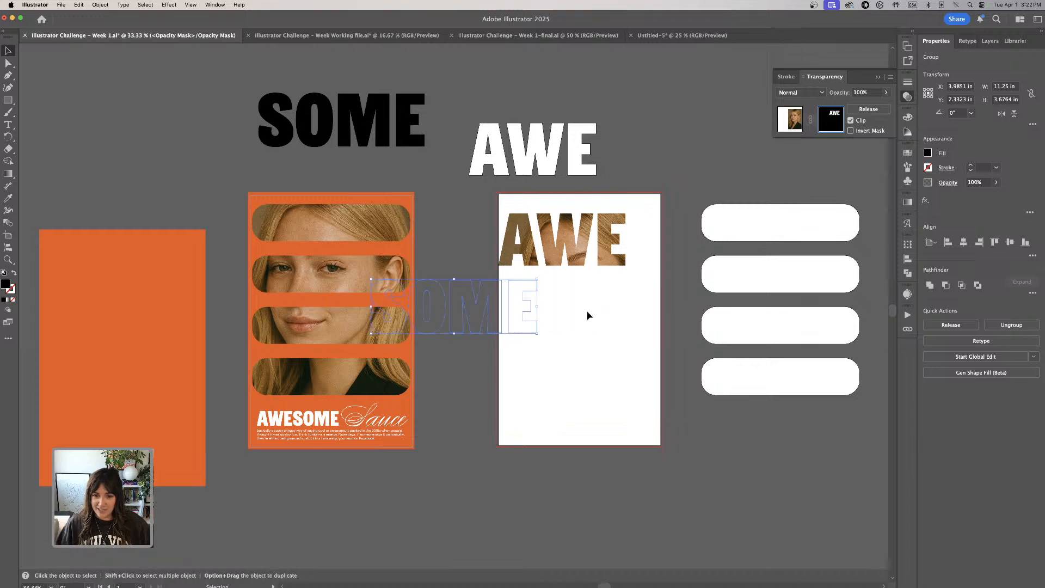
click(437, 188)
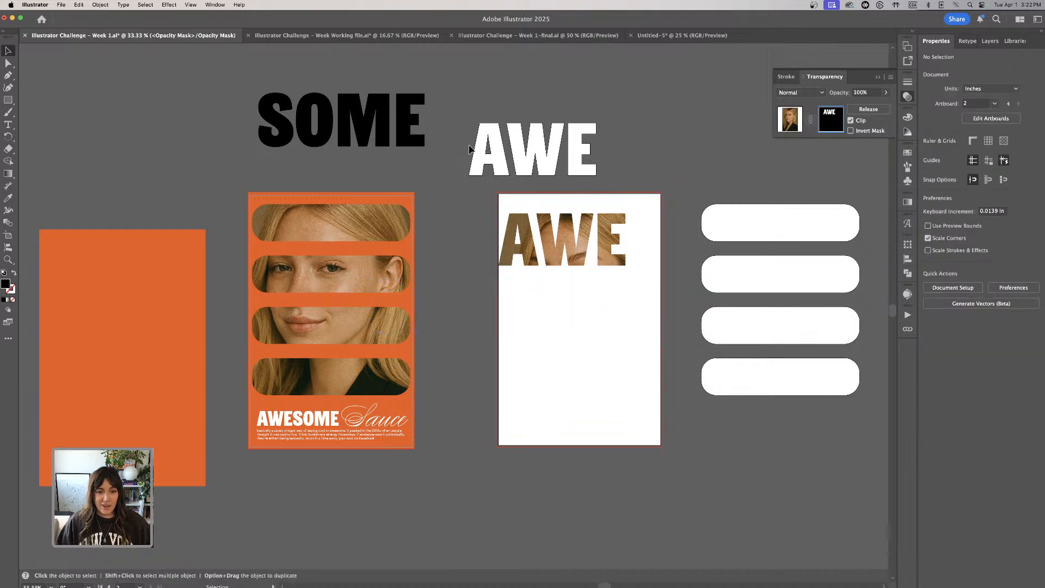
click(793, 114)
- Recolor the SOME lettering white by sampling a white rounded bar and copy it
click(410, 113)
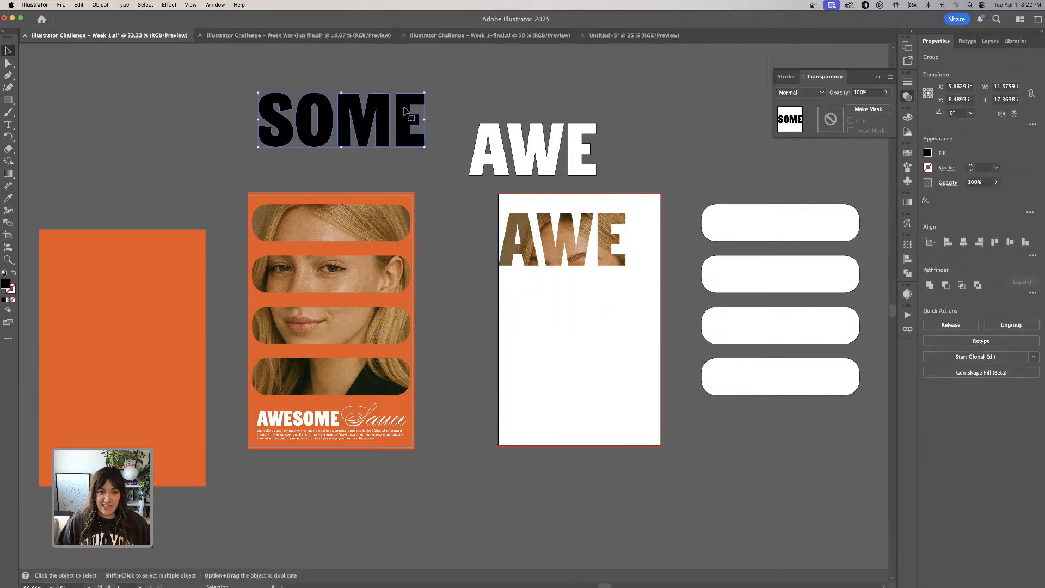
key(i)
click(749, 203)
key(v)
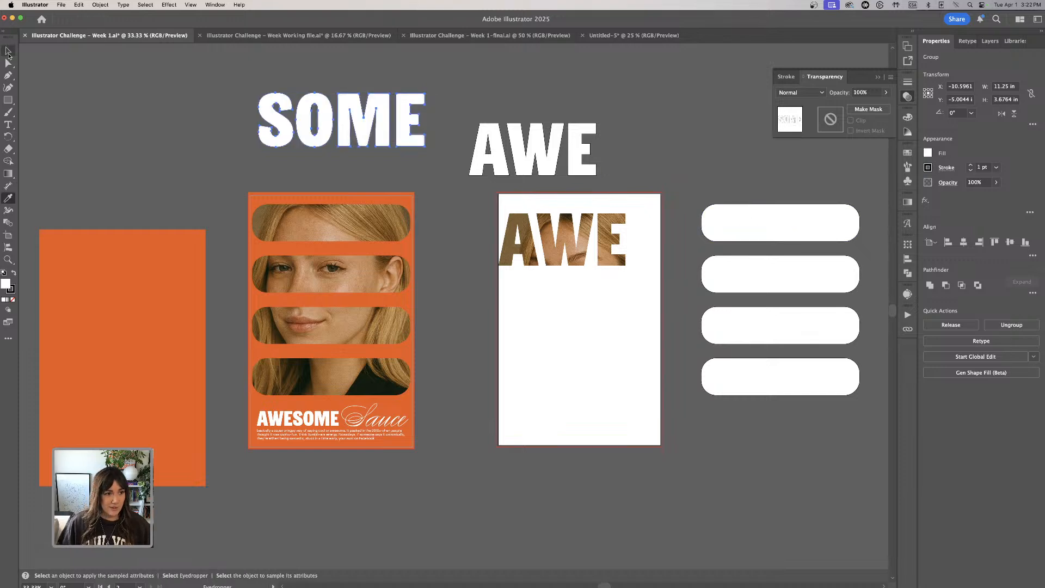
click(253, 81)
click(425, 134)
key(ctrl+c)
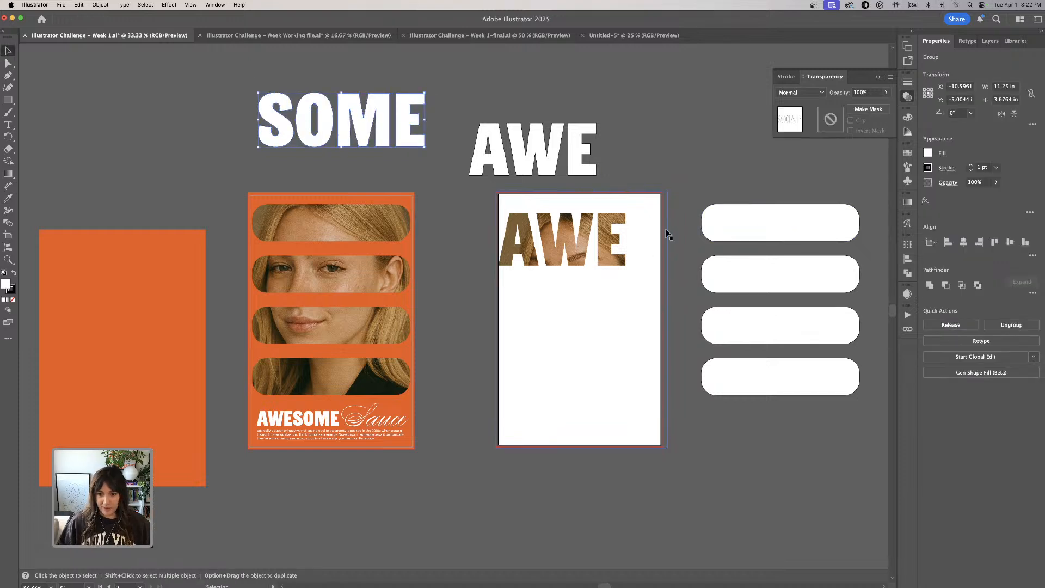
key(ctrl+v)
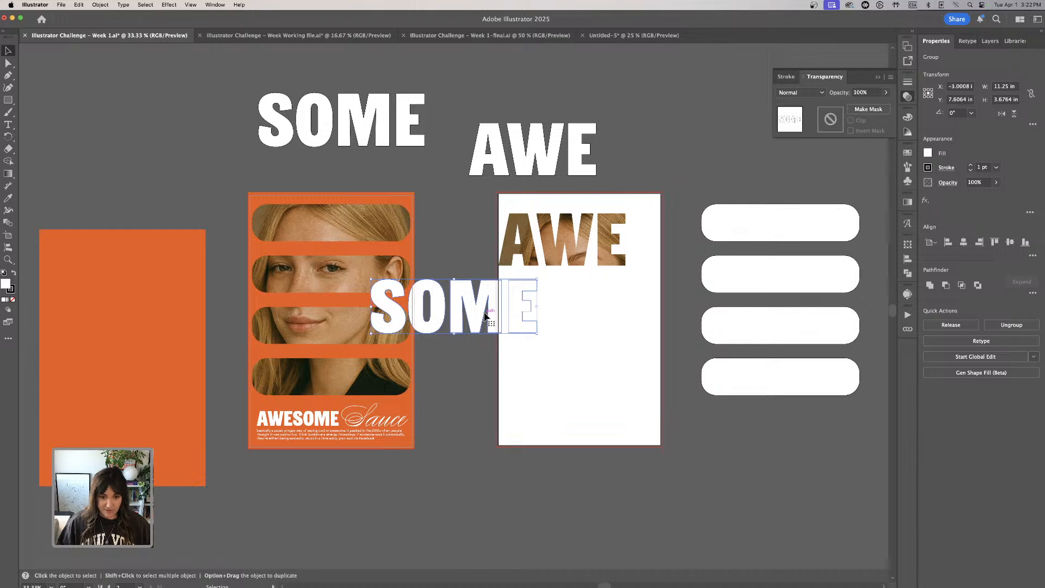
key(Delete)
click(604, 235)
click(689, 181)
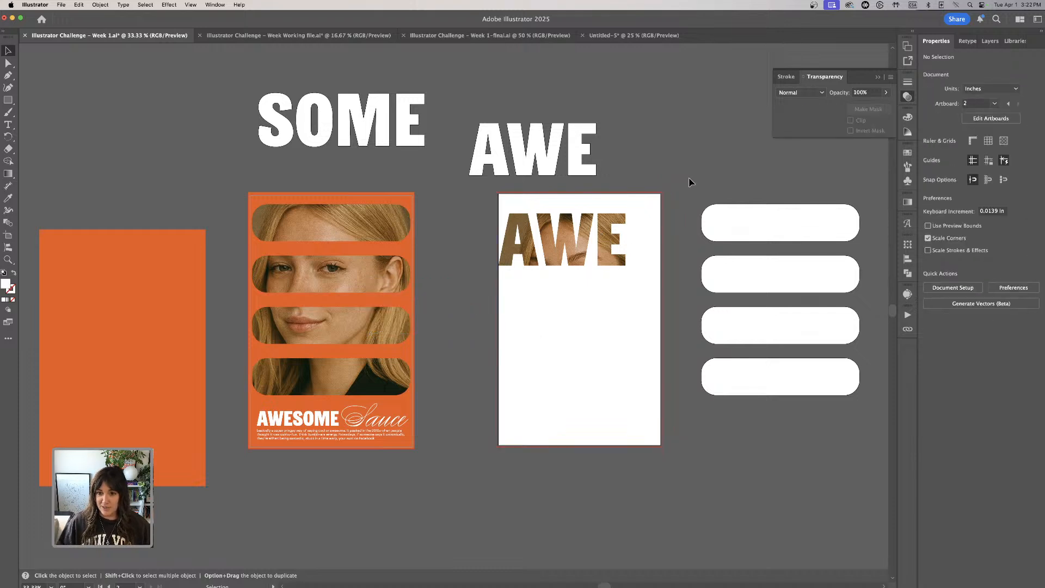
- Paste the white SOME lettering into the portrait's opacity mask and place it directly below AWE across the artboard
click(654, 198)
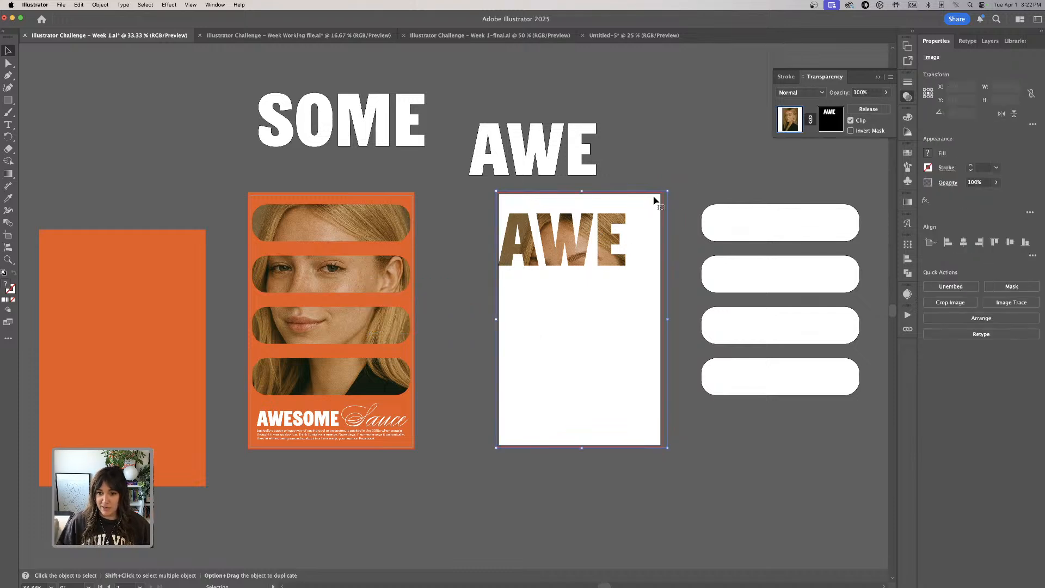
click(835, 125)
key(cmd+v)
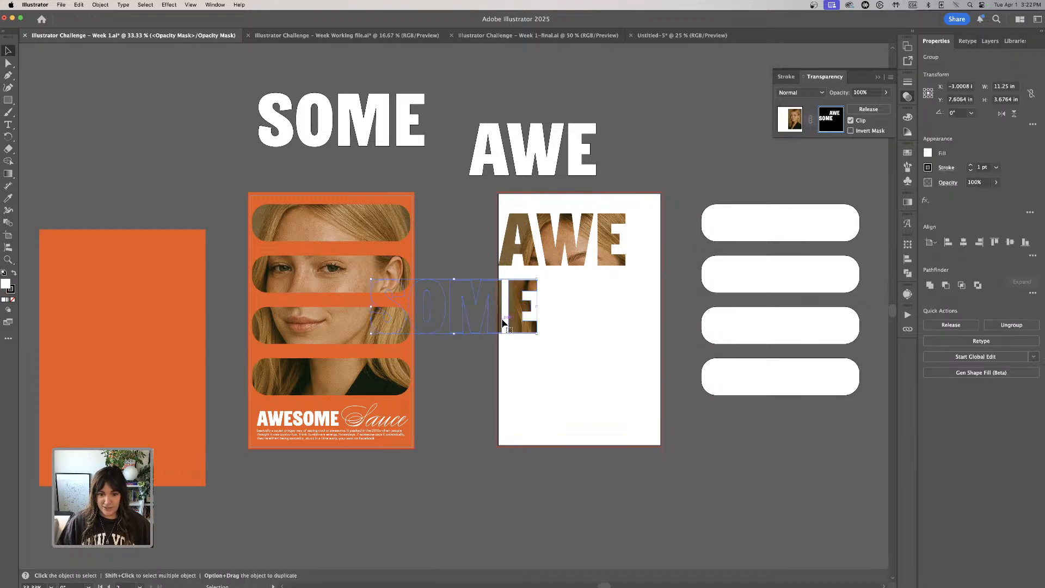
drag(503, 323, 630, 315)
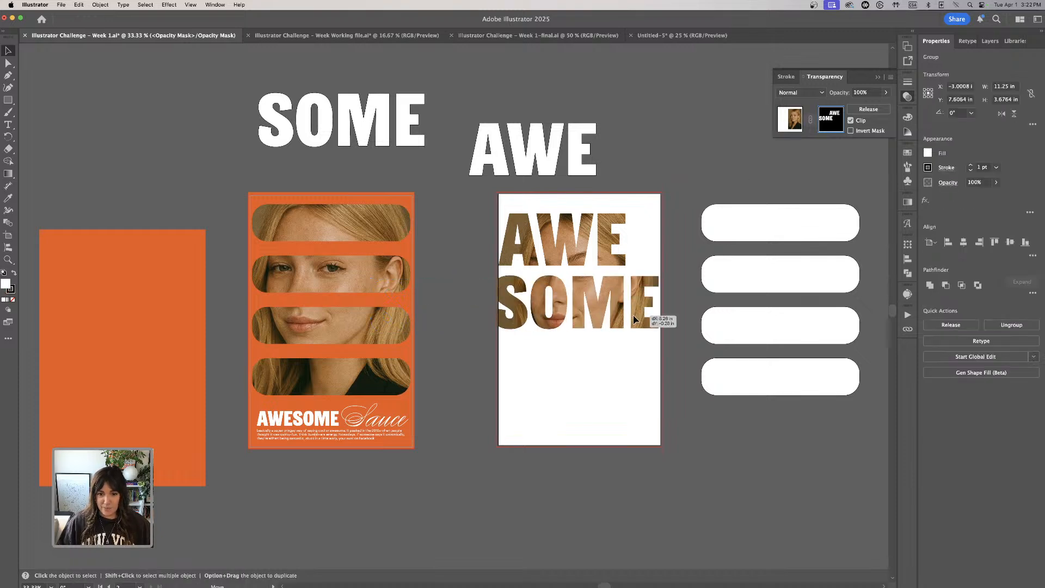
- Scale AWE and SOME together to about 11.3 × 7.7 in within the mask and move them up near the artboard's top edge
shift+click(560, 263)
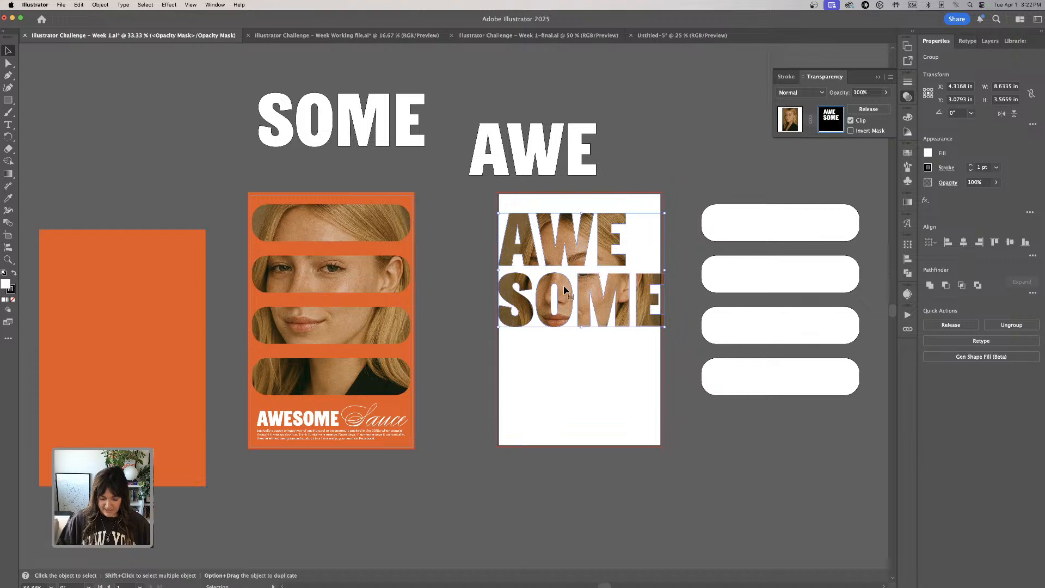
key(cmd+=)
drag(575, 386, 576, 390)
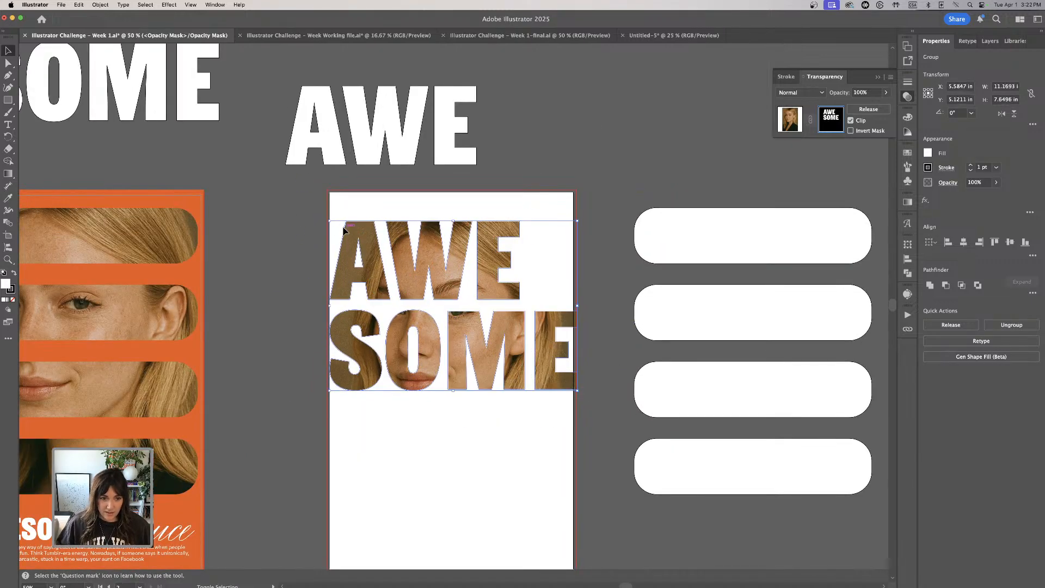
drag(329, 220, 326, 218)
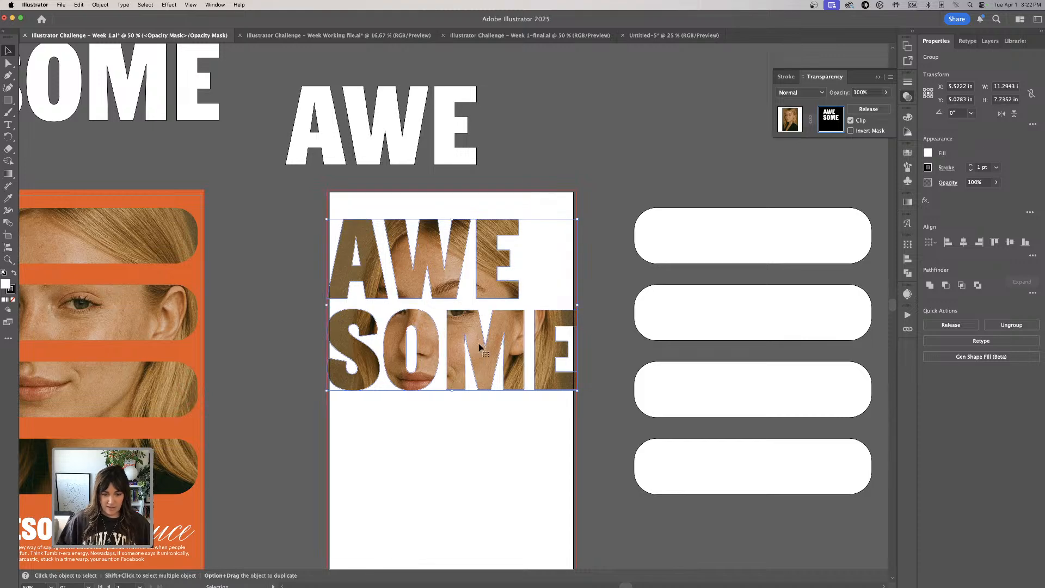
drag(484, 287, 483, 271)
click(620, 222)
- Leave mask editing and move the spare orange background onto the second artboard so it sits behind the masked lettering
key(super+minus)
scroll(620, 223, down, 3)
scroll(620, 223, left, 4)
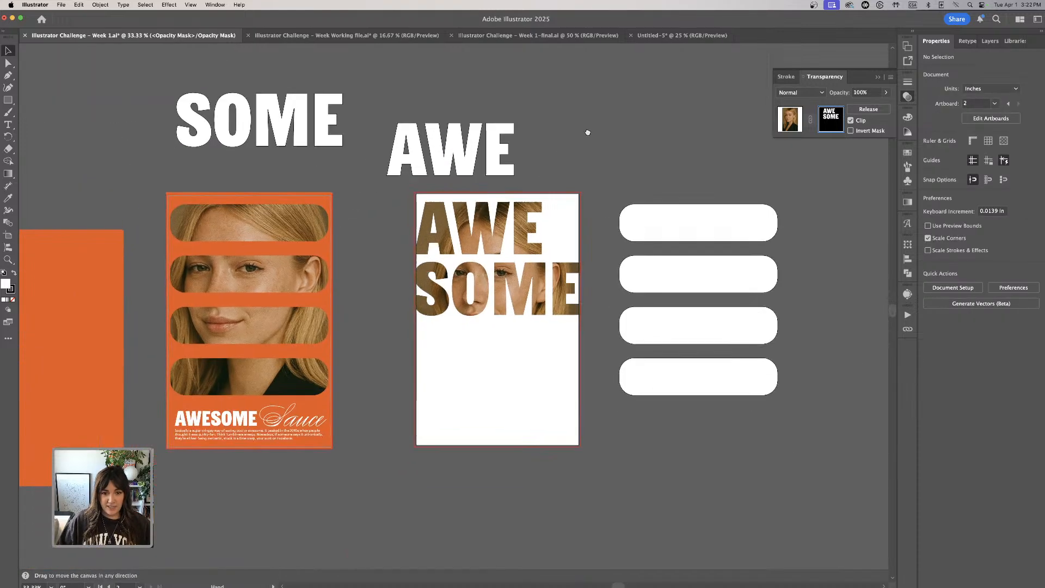
click(526, 268)
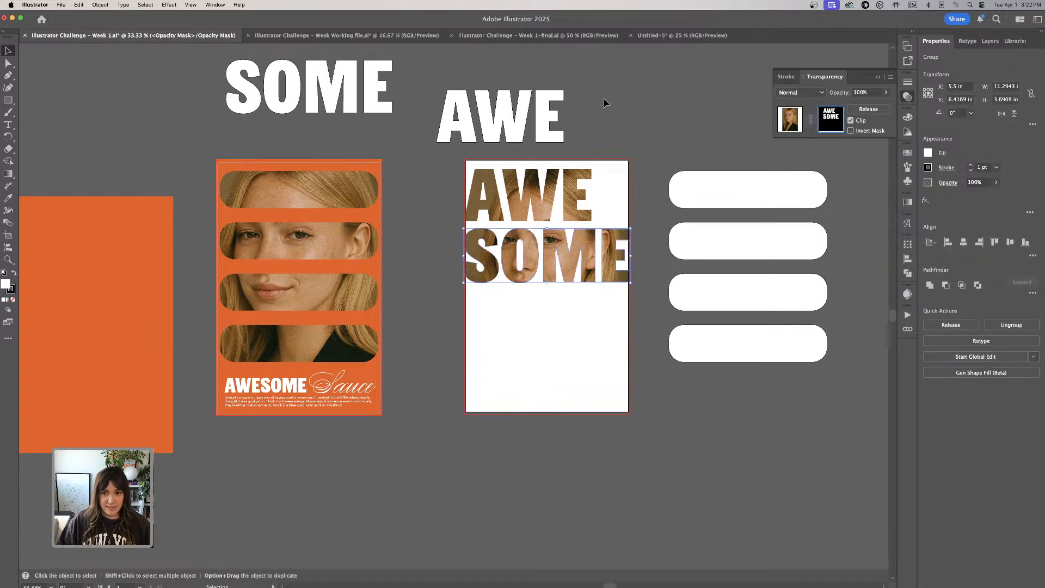
click(787, 124)
drag(112, 256, 516, 262)
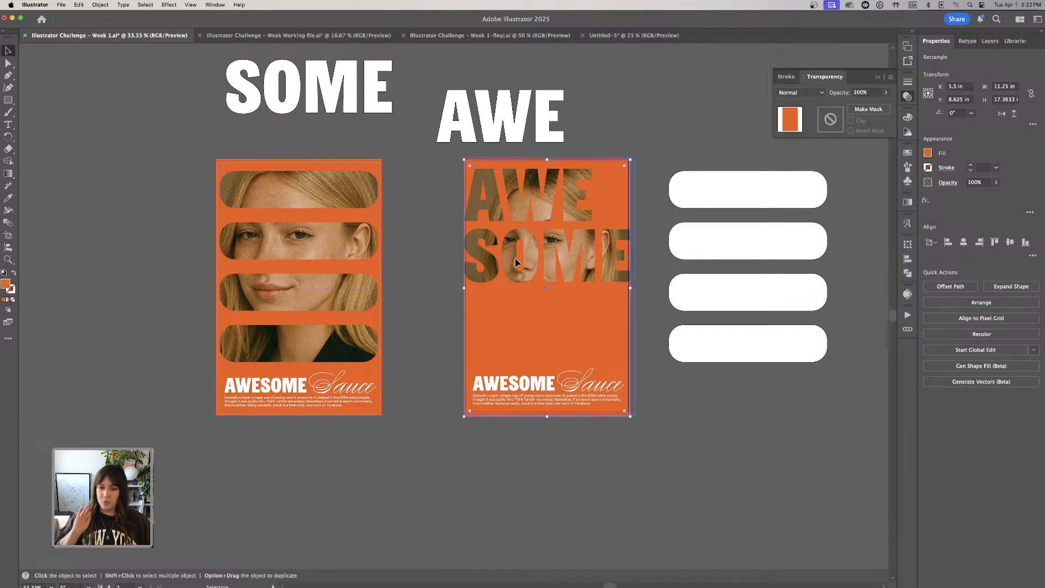
click(626, 130)
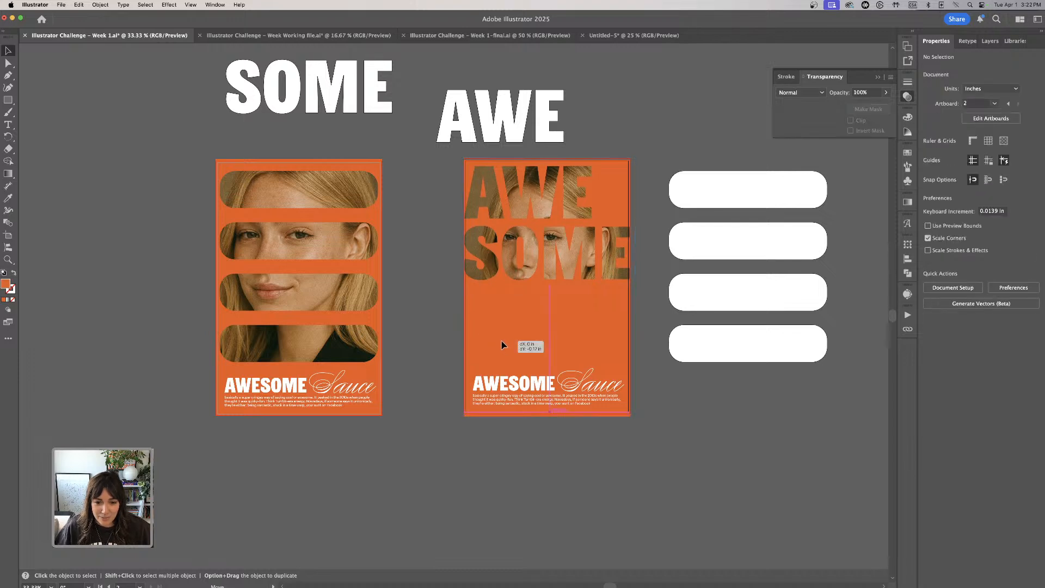
- Undo the masked portrait's sideways move and lock it in place on the second artboard
drag(500, 347, 472, 344)
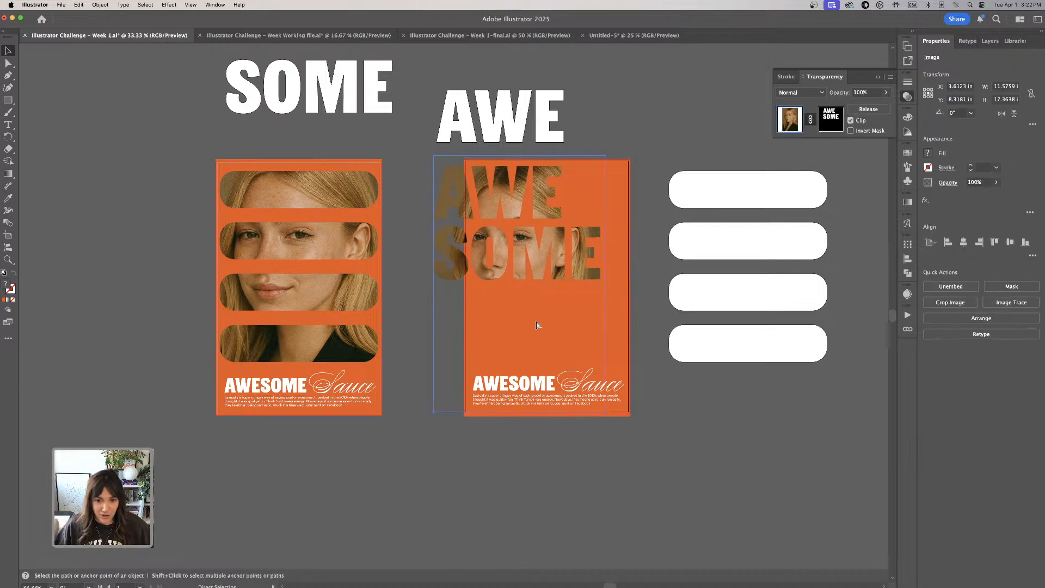
key(super+z)
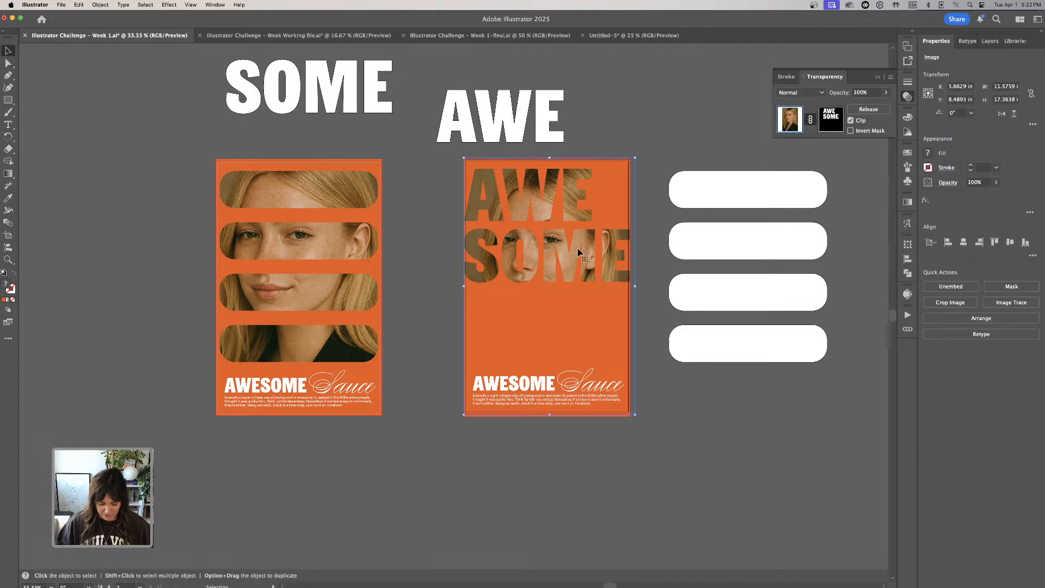
key(super+2)
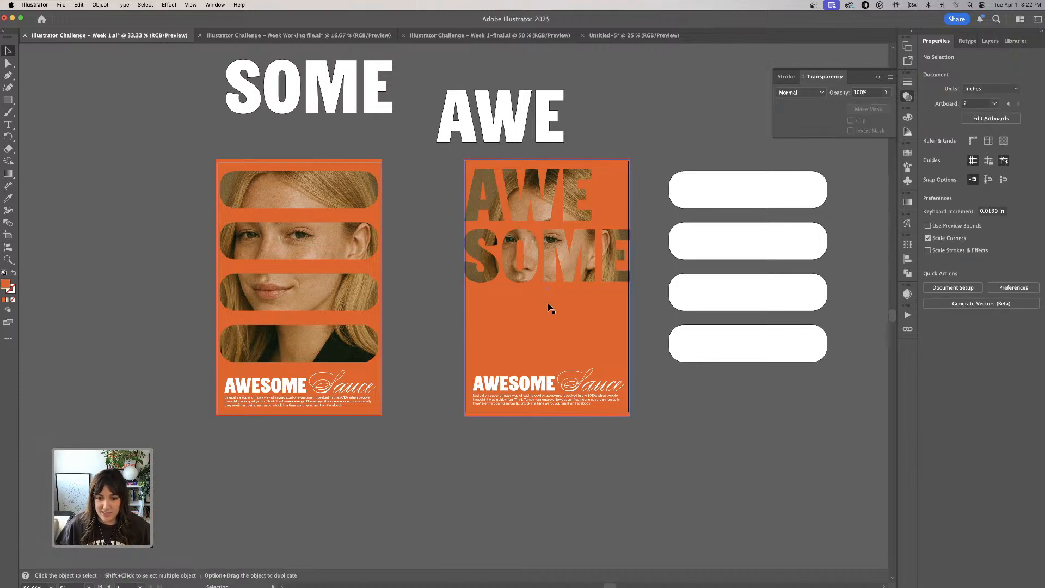
- Move the small AWESOME text below the second artboard, and enlarge Sauce to about 8.7 × 6.3 in, overlapping the lower edge of SOME
drag(533, 395, 542, 466)
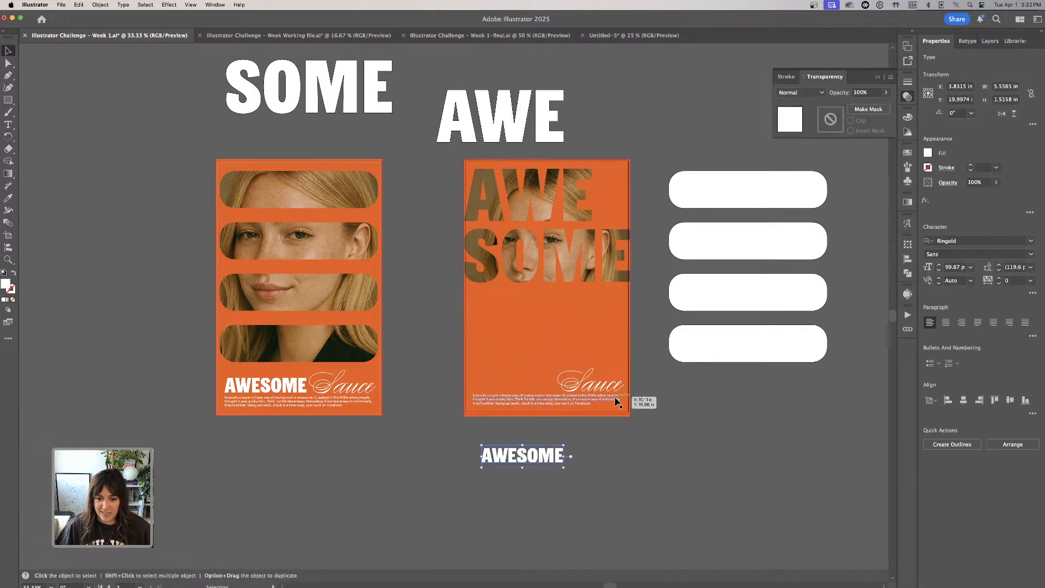
drag(618, 384, 641, 380)
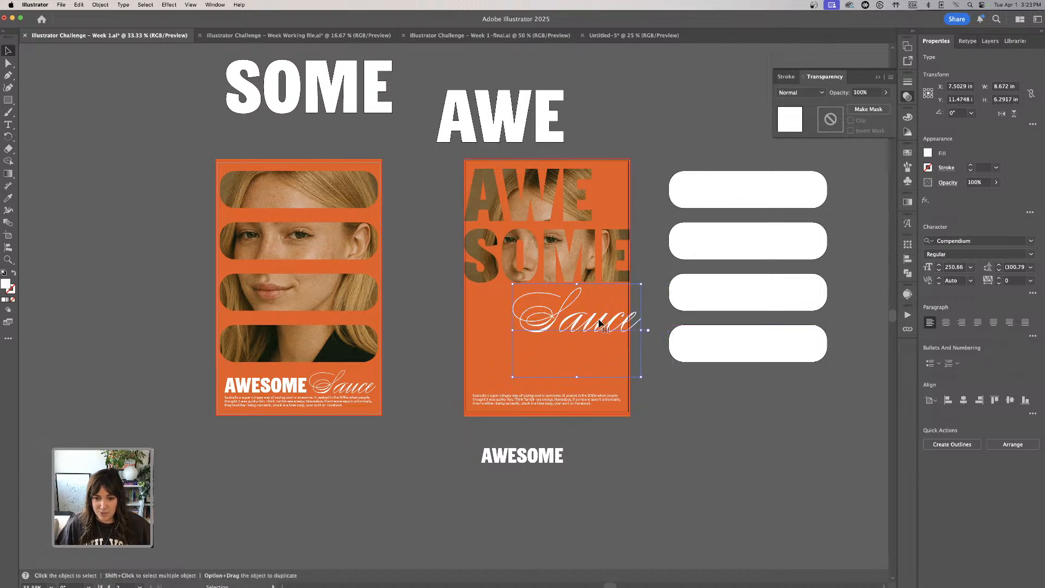
drag(601, 329, 588, 310)
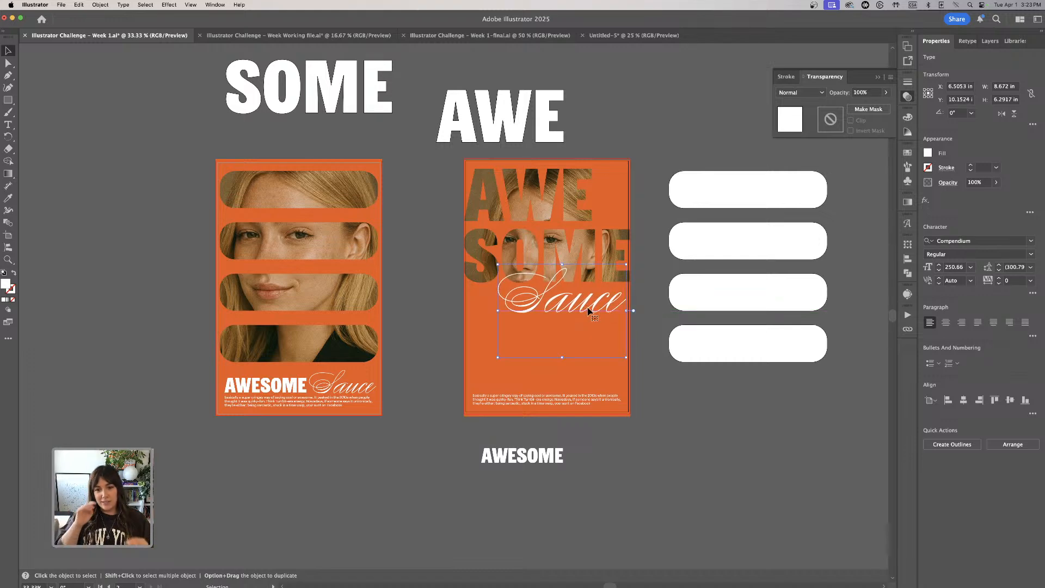
- Recolor the large Sauce script black (000000)
key(super+equal)
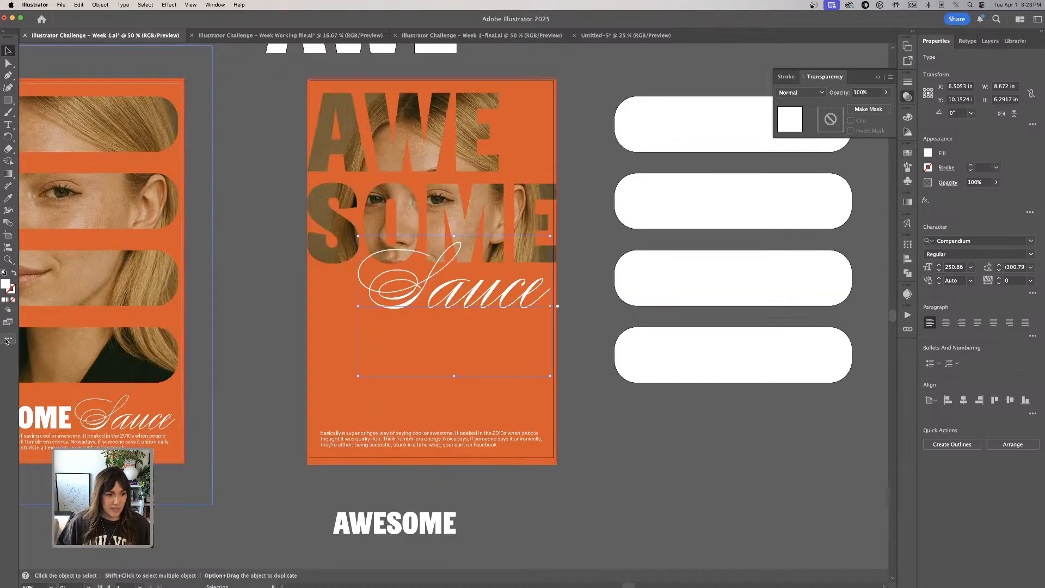
double_click(6, 284)
drag(474, 297, 493, 351)
click(618, 233)
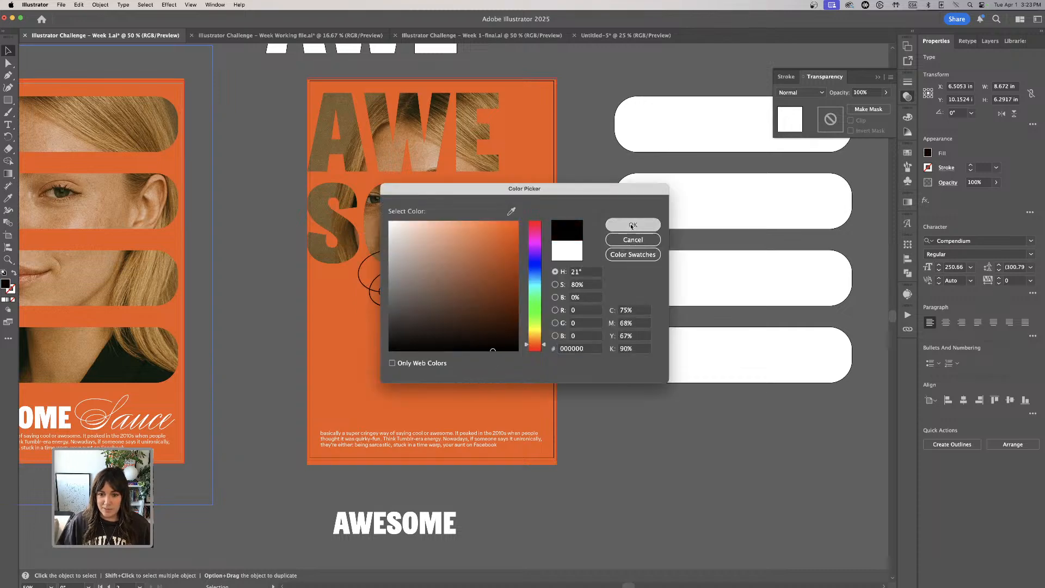
click(579, 151)
- Recolor the second poster's orange background rectangle to bright blue (1A15ED)
scroll(585, 169, left, 3)
scroll(585, 169, left, 3)
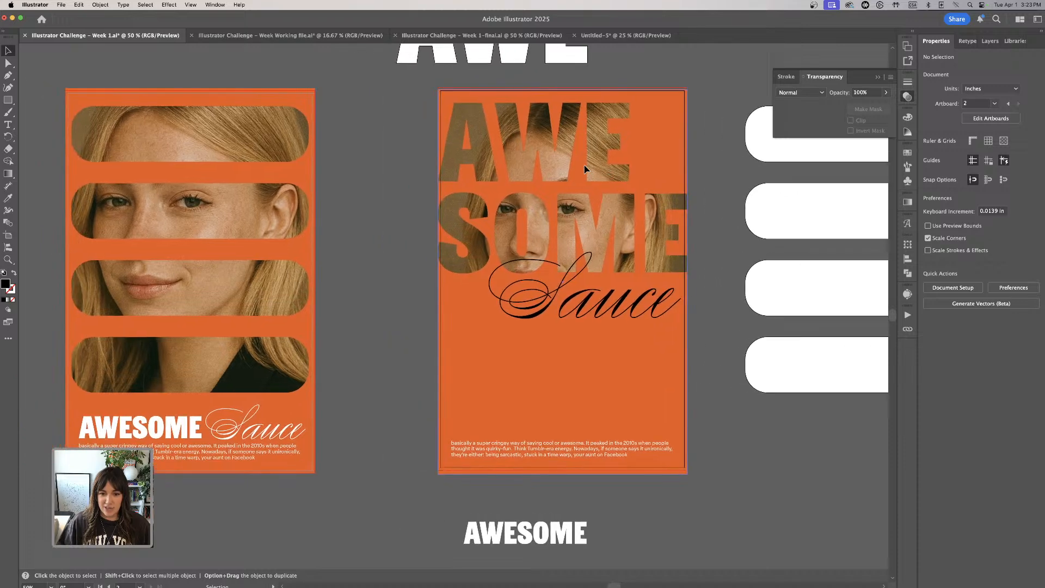
click(428, 392)
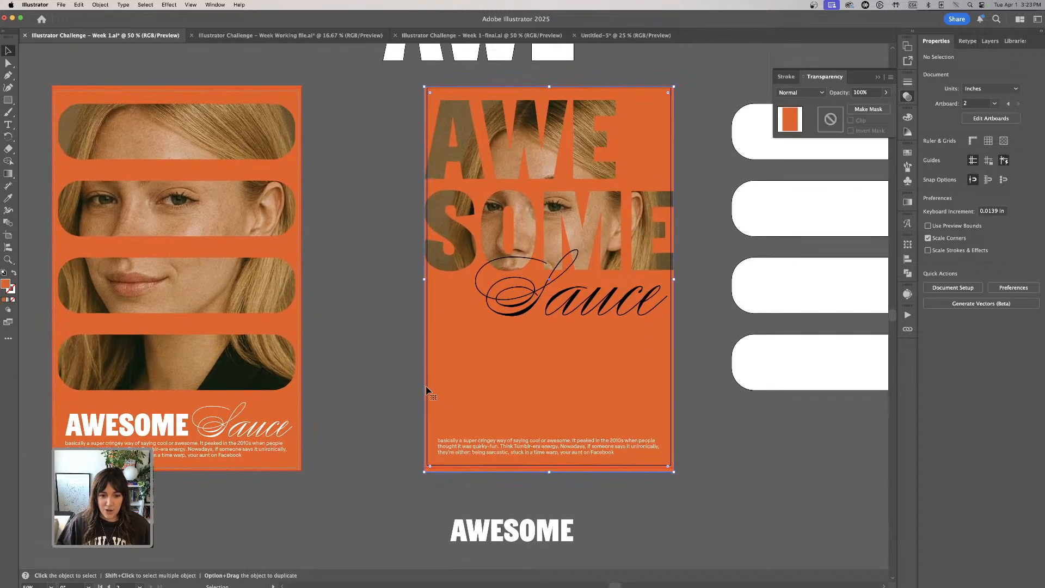
double_click(6, 285)
click(539, 264)
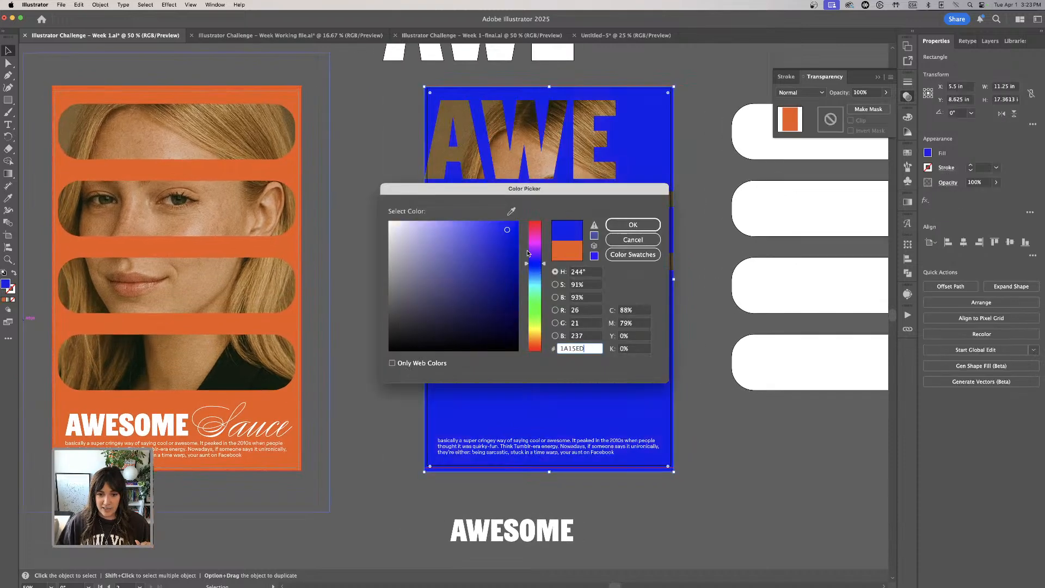
key(Return)
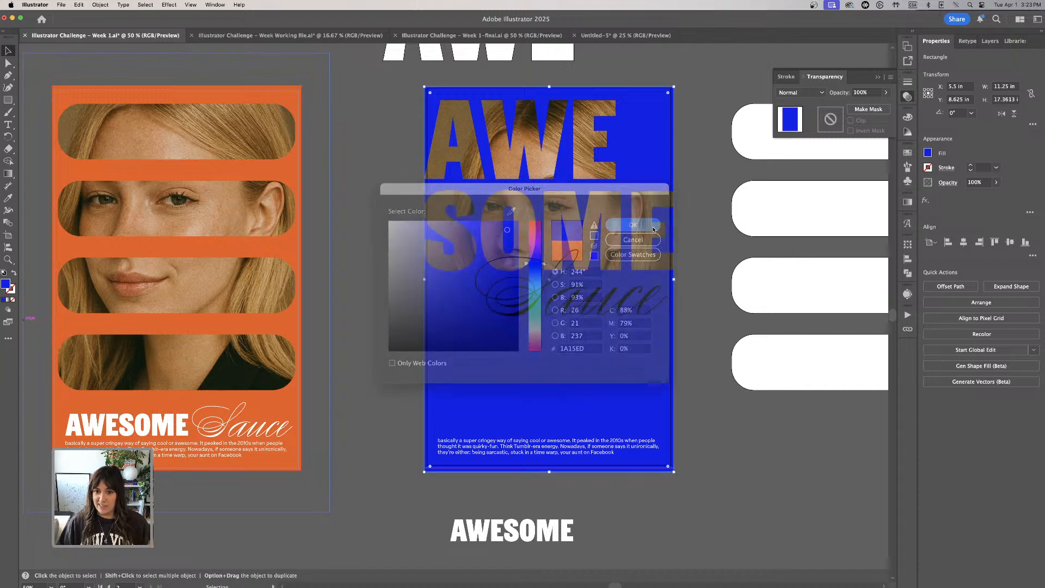
- Change the large Sauce script's fill to bright yellow and deselect it
click(615, 315)
double_click(5, 284)
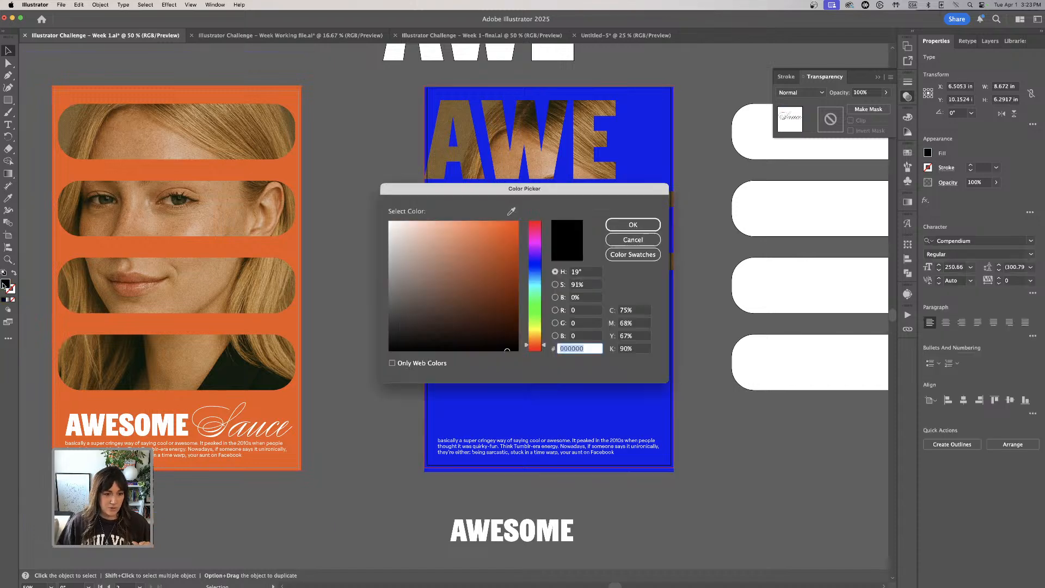
click(536, 331)
drag(503, 244, 506, 222)
click(631, 224)
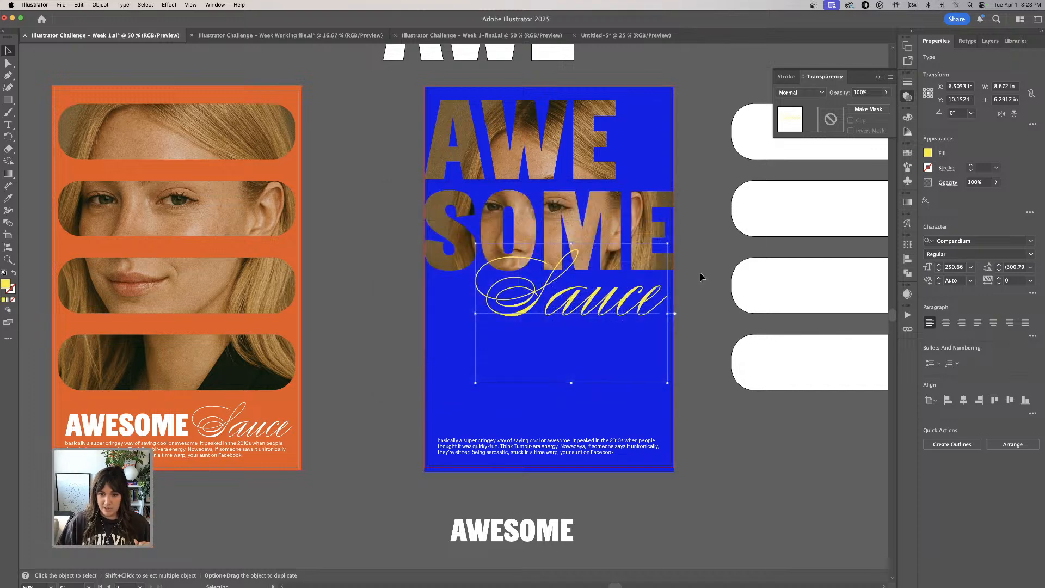
click(699, 272)
- Turn on Trim View to preview both posters without bleed or off-artboard objects
scroll(682, 388, up, 1)
scroll(682, 388, up, 2)
scroll(681, 388, left, 3)
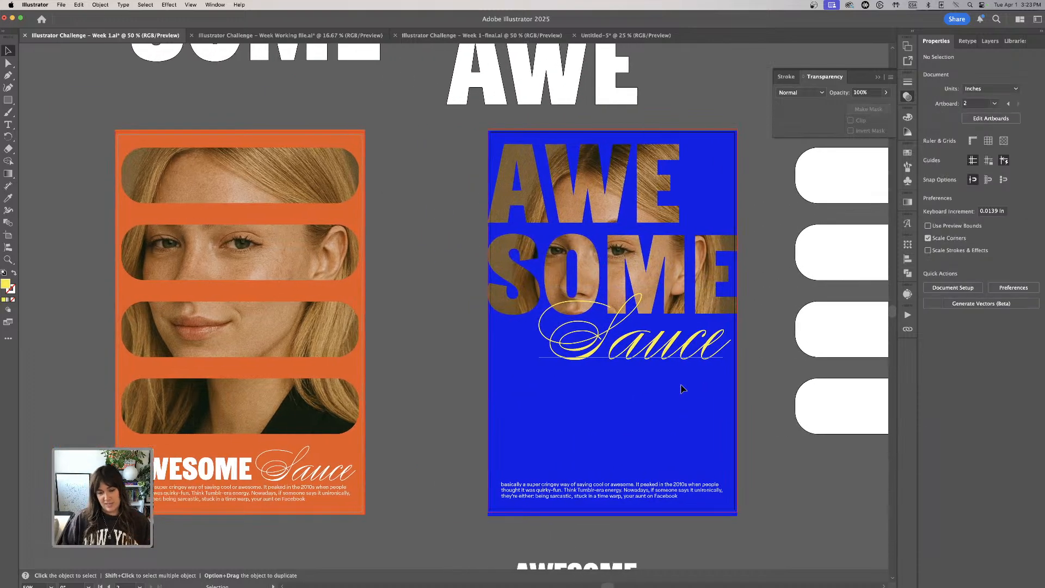
click(199, 4)
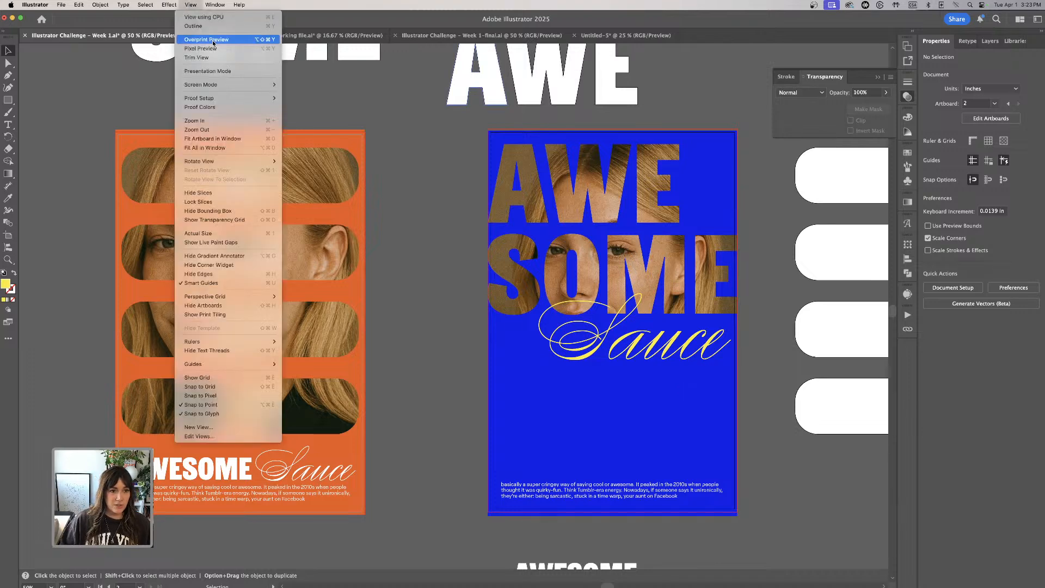
click(210, 57)
scroll(423, 194, down, 1)
scroll(422, 194, left, 1)
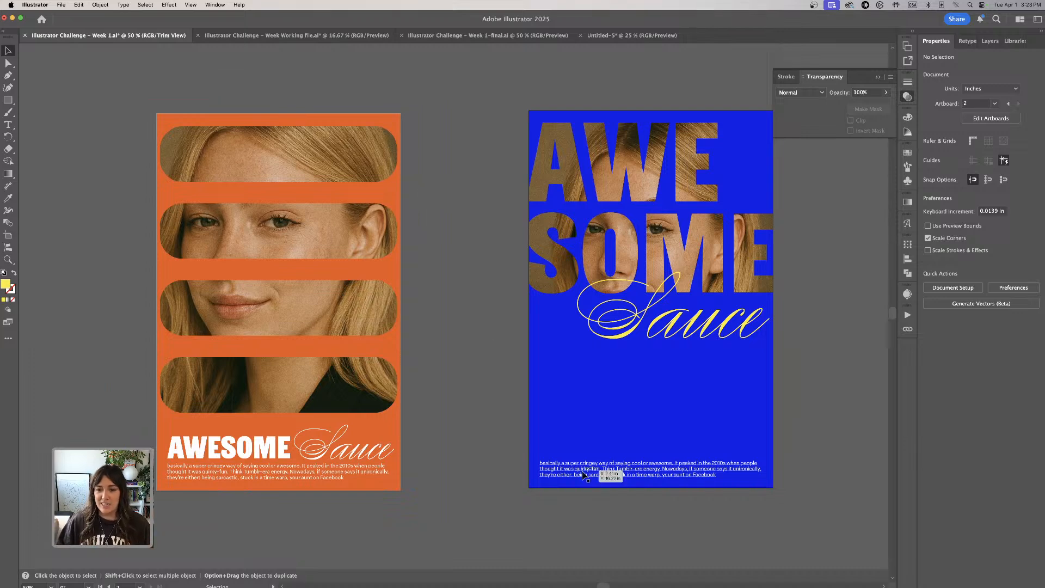
- Review the orange and blue posters in the Week 1-final file, and switch to Acrobat to browse the challenge PDF's inspiration, result and mockup pages
click(514, 39)
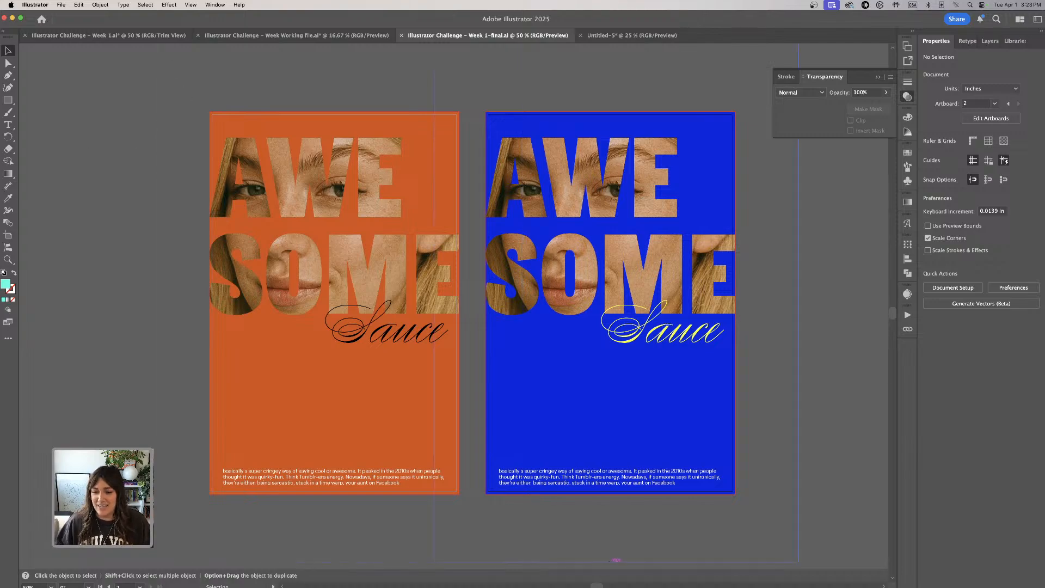
mouse_move(784, 580)
click(829, 572)
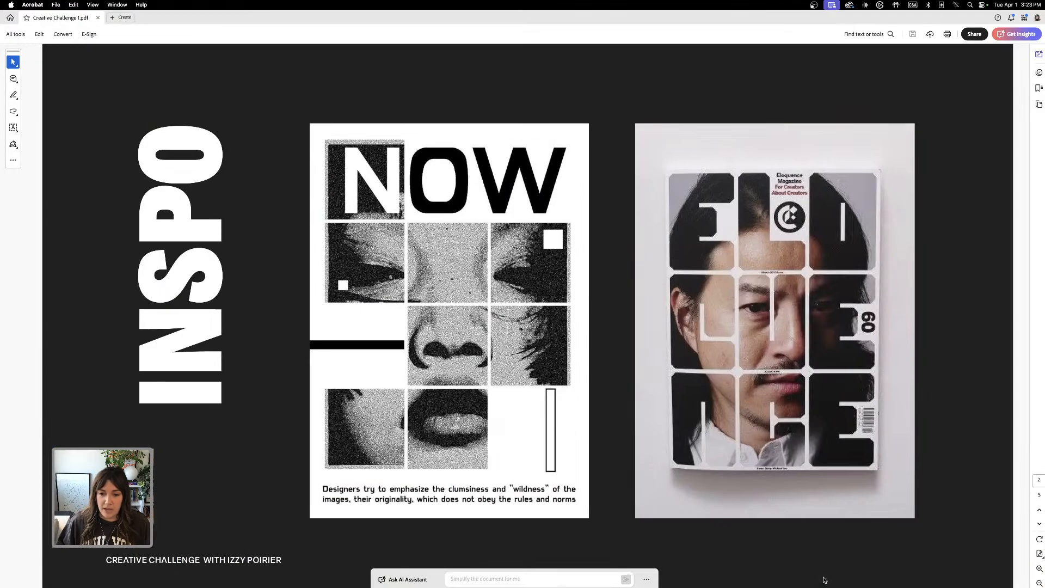
scroll(388, 268, down, 3)
scroll(388, 268, down, 3)
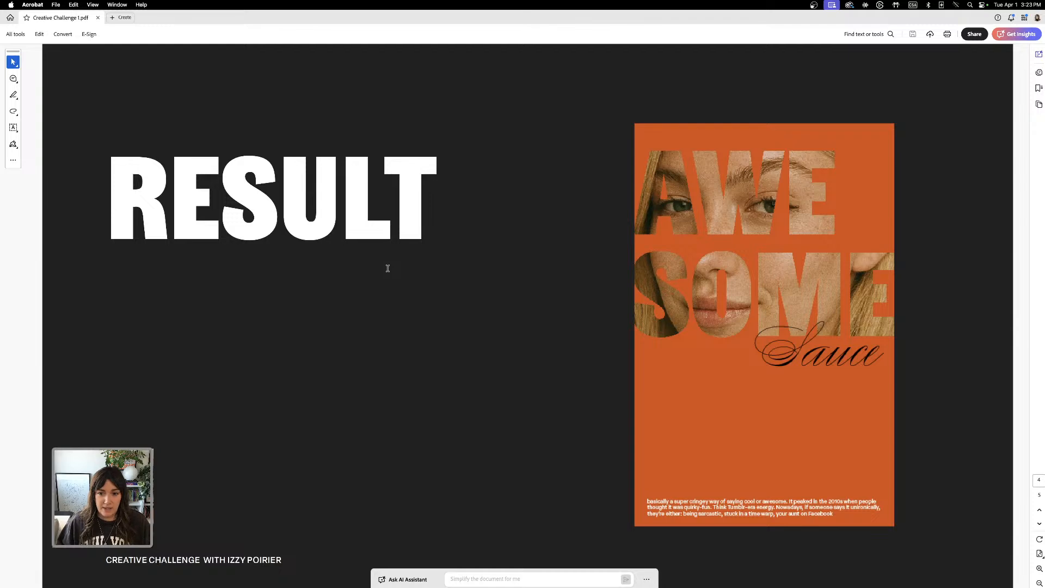
scroll(387, 268, down, 3)
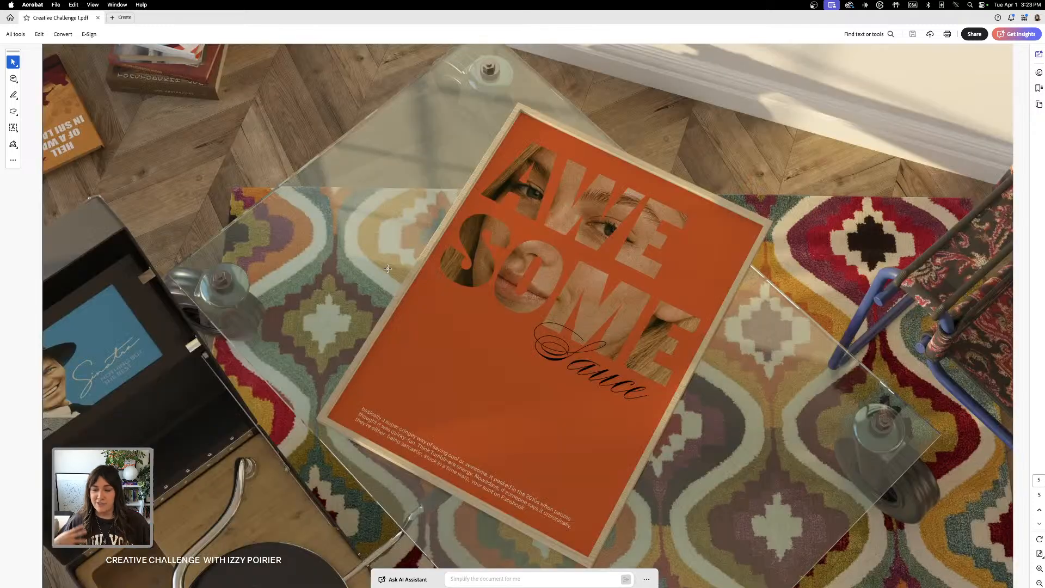